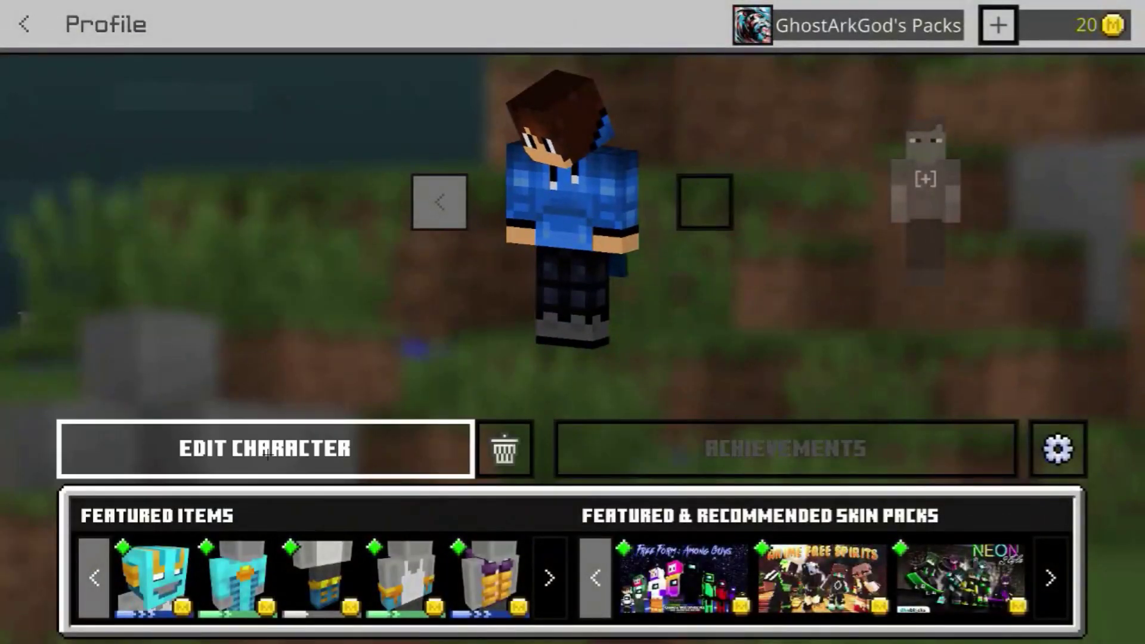
Open the full Custom Capes Skin Pack from the owned skins in the character editor
{"action": "left_click", "coordinate": [268, 454]}
{"action": "left_click", "coordinate": [384, 173]}
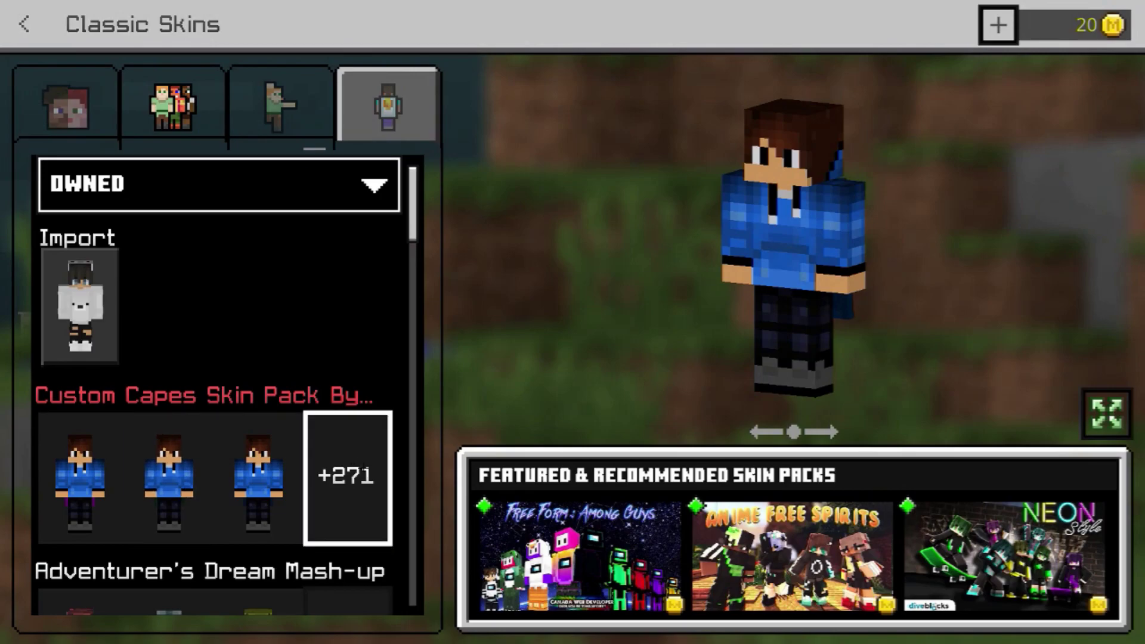
{"action": "left_click", "coordinate": [347, 477]}
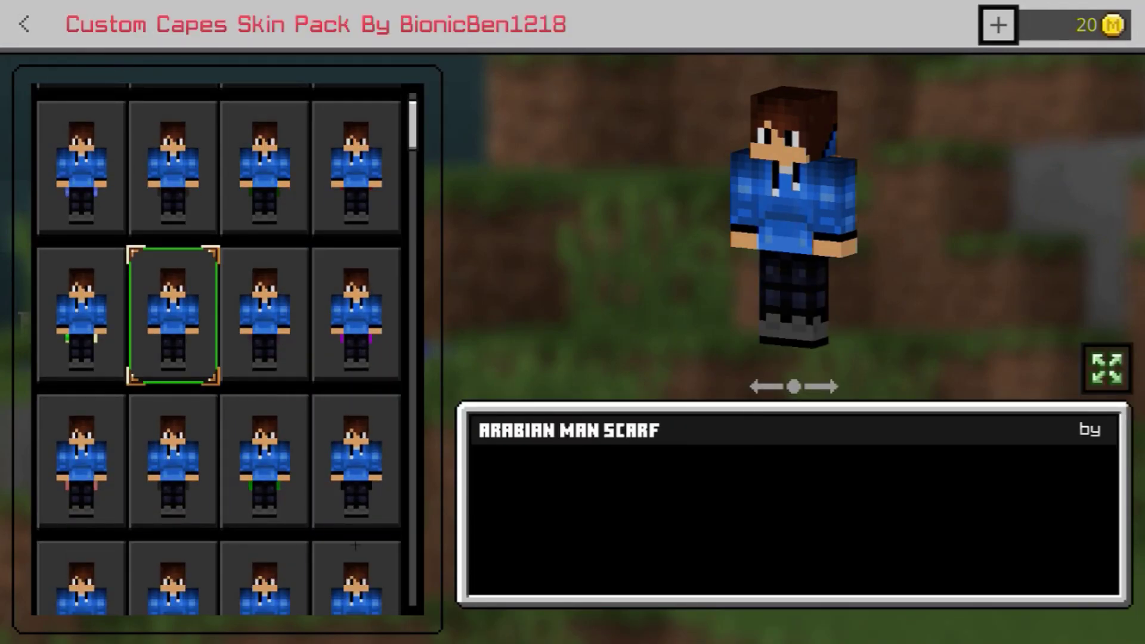
Preview the BEE, Captain America and Cobalt cape skins
{"action": "left_click", "coordinate": [356, 546]}
{"action": "scroll", "coordinate": [173, 507], "scroll_direction": "down", "scroll_amount": 2}
{"action": "scroll", "coordinate": [150, 424], "scroll_direction": "down", "scroll_amount": 6}
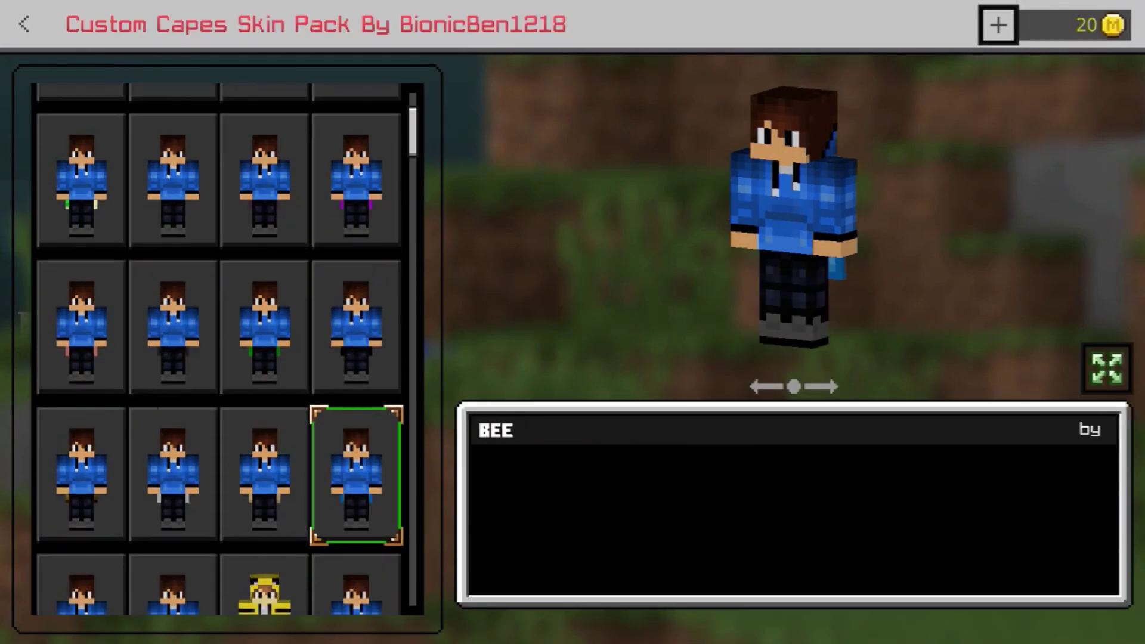
{"action": "left_click", "coordinate": [164, 442]}
{"action": "scroll", "coordinate": [239, 453], "scroll_direction": "down", "scroll_amount": 4}
{"action": "left_click", "coordinate": [250, 471]}
{"action": "scroll", "coordinate": [192, 503], "scroll_direction": "down", "scroll_amount": 2}
{"action": "scroll", "coordinate": [179, 477], "scroll_direction": "up", "scroll_amount": 5}
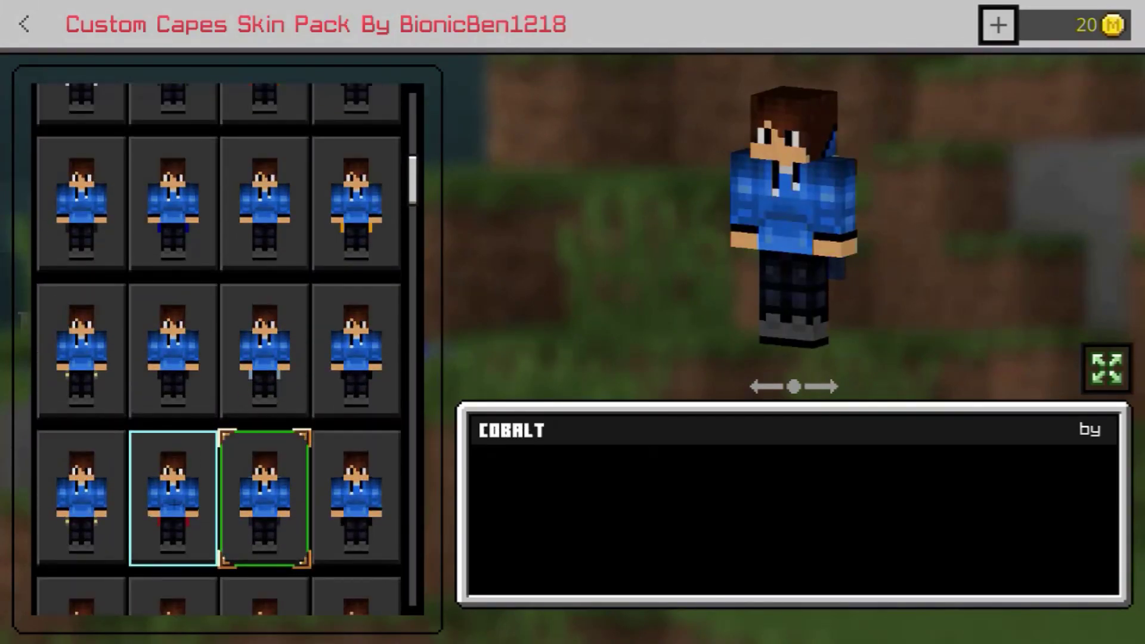
Preview the Chemical X, Cherry Tree and Captain America's Shield skins, scrolling on through the pack
{"action": "left_click", "coordinate": [173, 423]}
{"action": "scroll", "coordinate": [268, 430], "scroll_direction": "up", "scroll_amount": 1}
{"action": "left_click", "coordinate": [268, 442]}
{"action": "key", "text": "Up"}
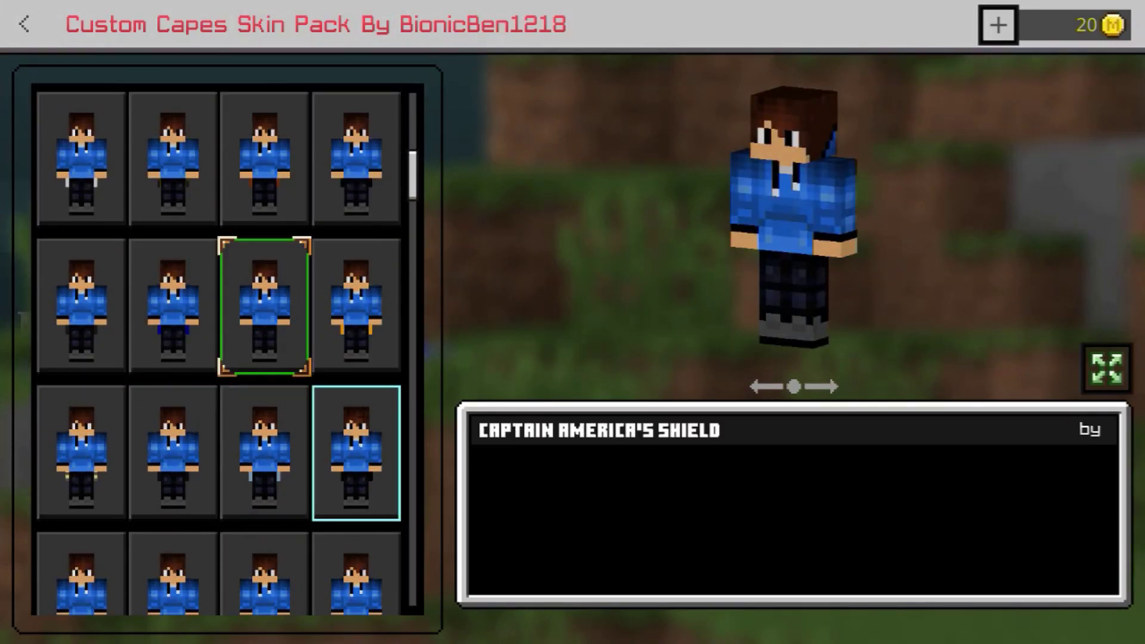
{"action": "scroll", "coordinate": [358, 411], "scroll_direction": "down", "scroll_amount": 1}
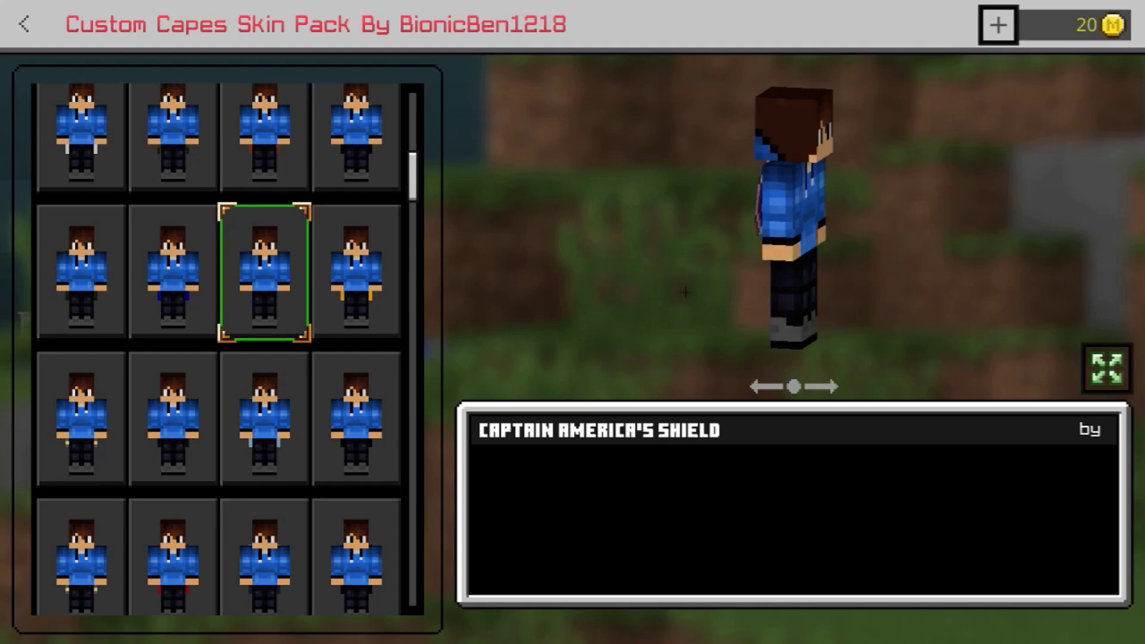
{"action": "scroll", "coordinate": [319, 406], "scroll_direction": "down", "scroll_amount": 3}
{"action": "scroll", "coordinate": [319, 407], "scroll_direction": "down", "scroll_amount": 10}
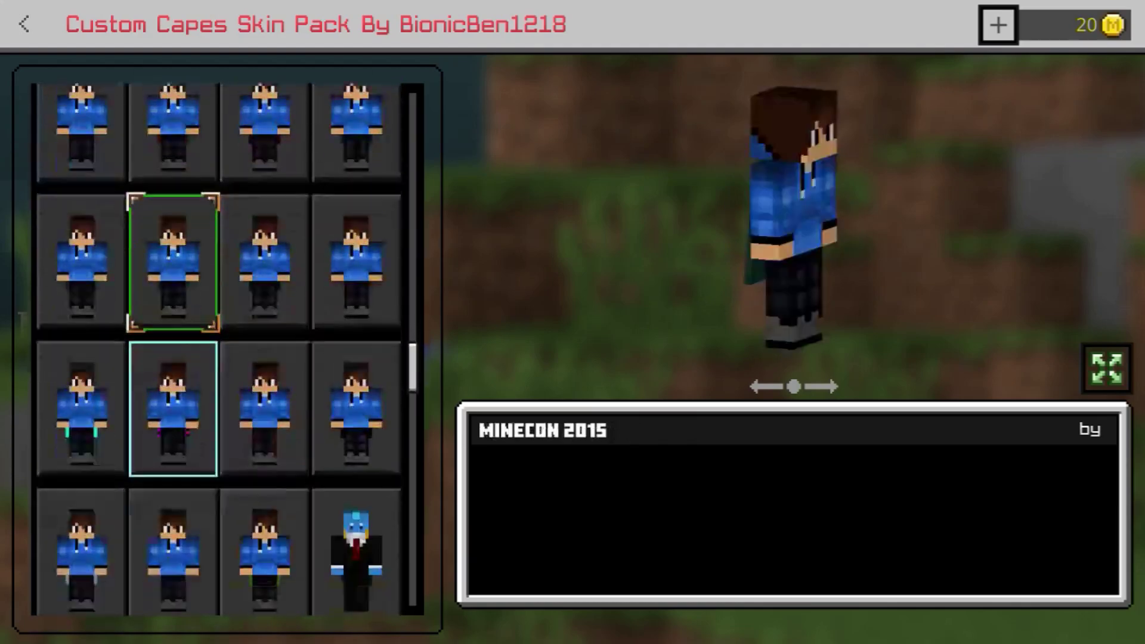
Return to The Hive lobby and walk the caped character across the deck in third-person view
{"action": "key", "text": "Escape"}
{"action": "key", "text": "Escape"}
{"action": "key", "text": "Escape"}
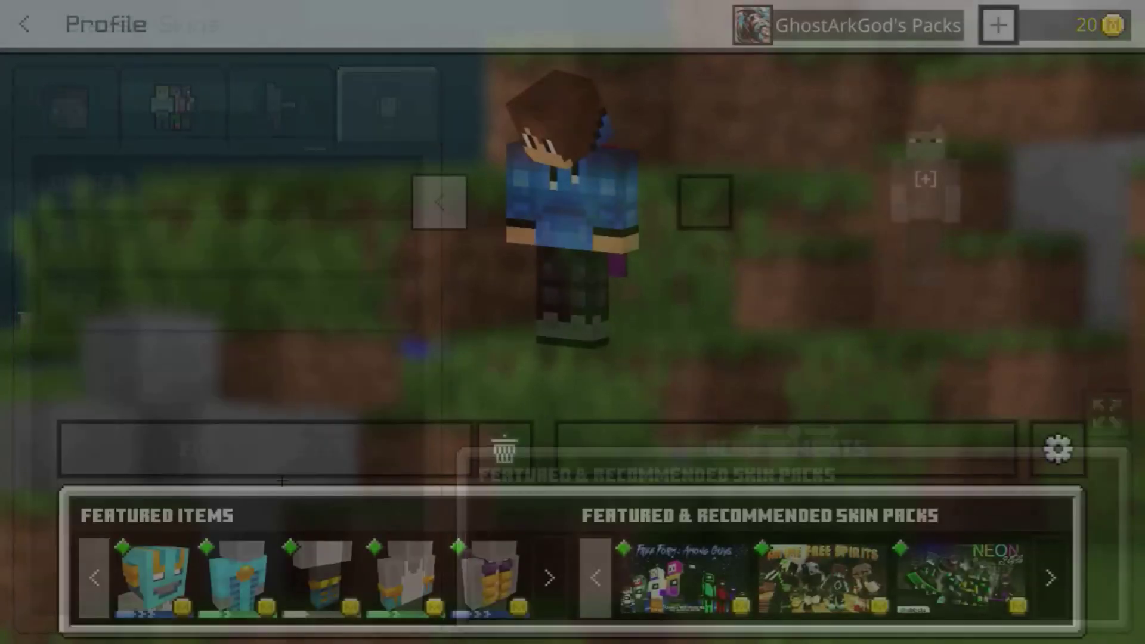
{"action": "key", "text": "Escape"}
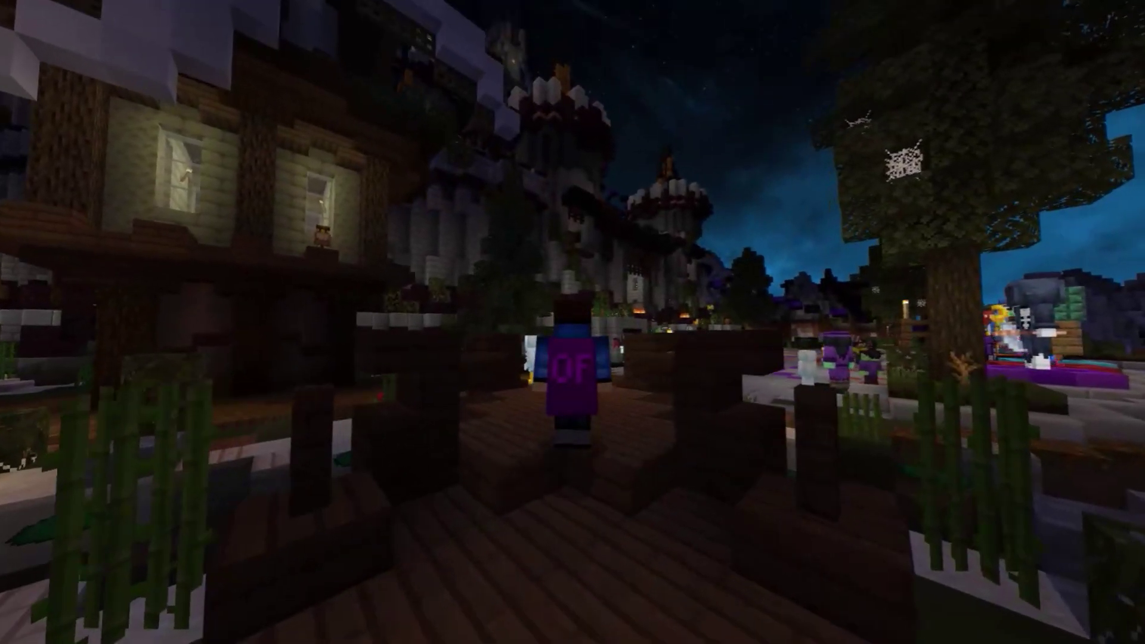
{"action": "key", "text": "w"}
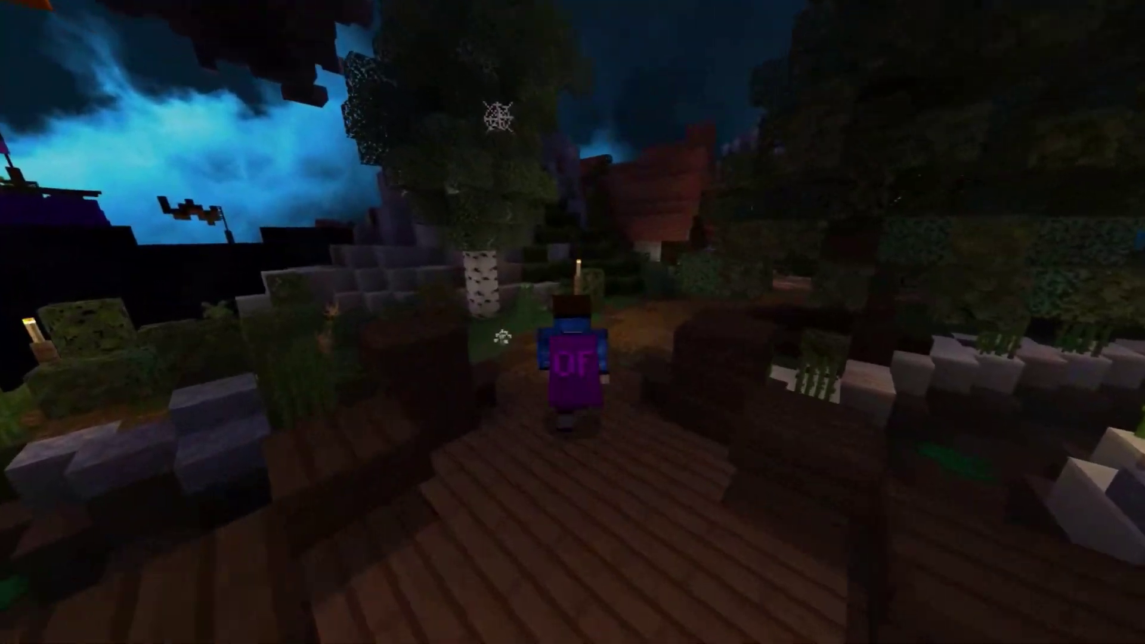
{"action": "key", "text": "w"}
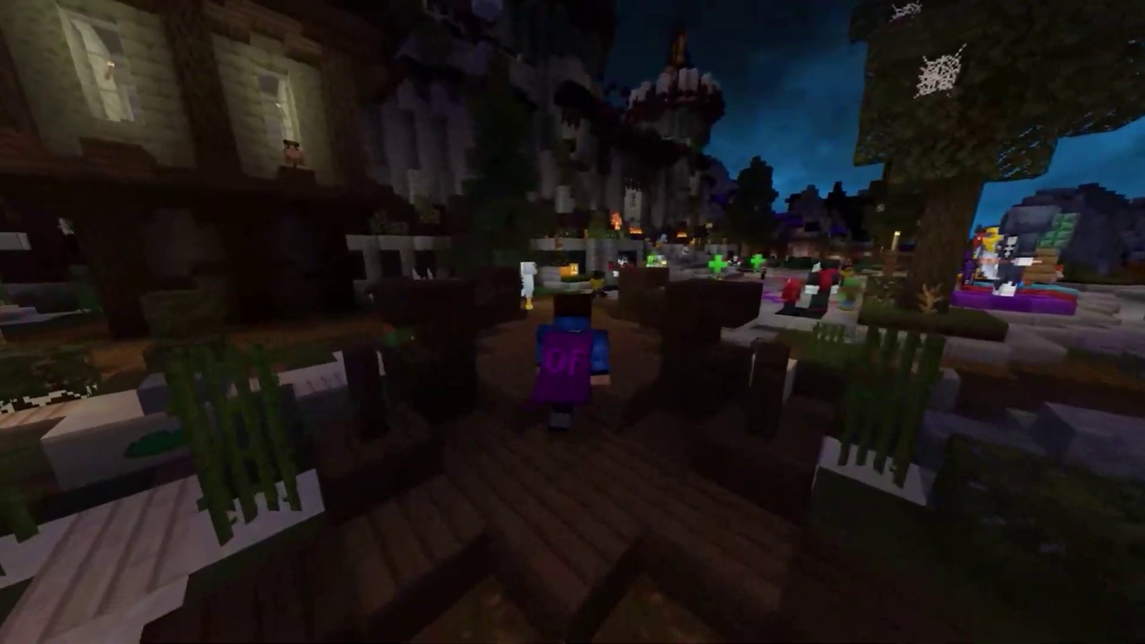
{"action": "key", "text": "F5"}
{"action": "key", "text": "F5"}
{"action": "key", "text": "F5"}
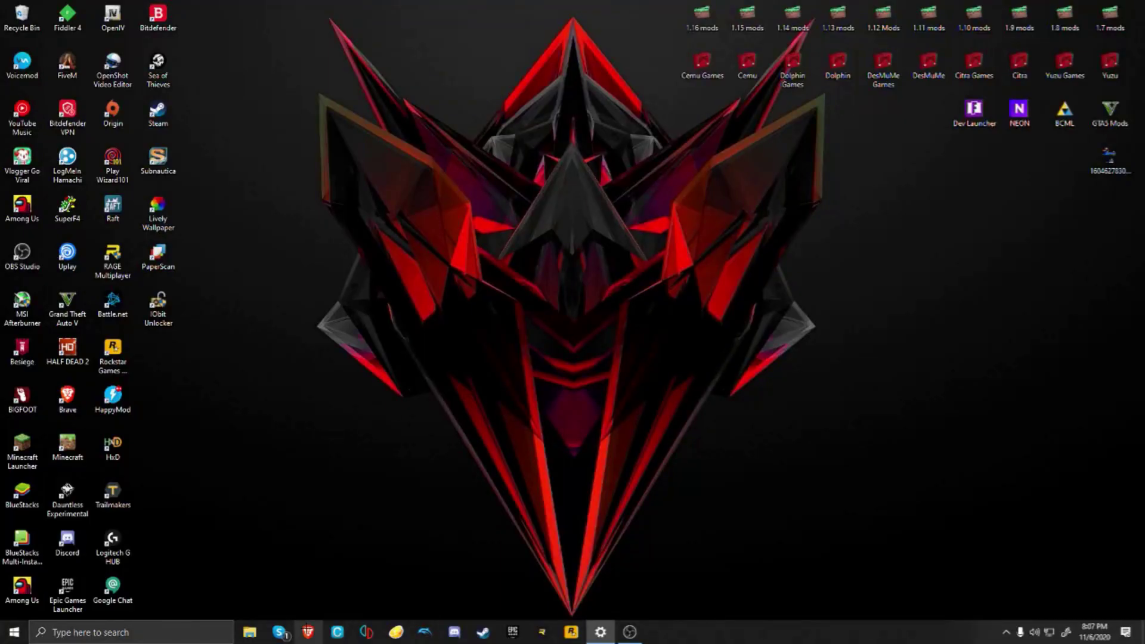
Search the web for 'IObit unlocker' in Brave
{"action": "left_click", "coordinate": [308, 631]}
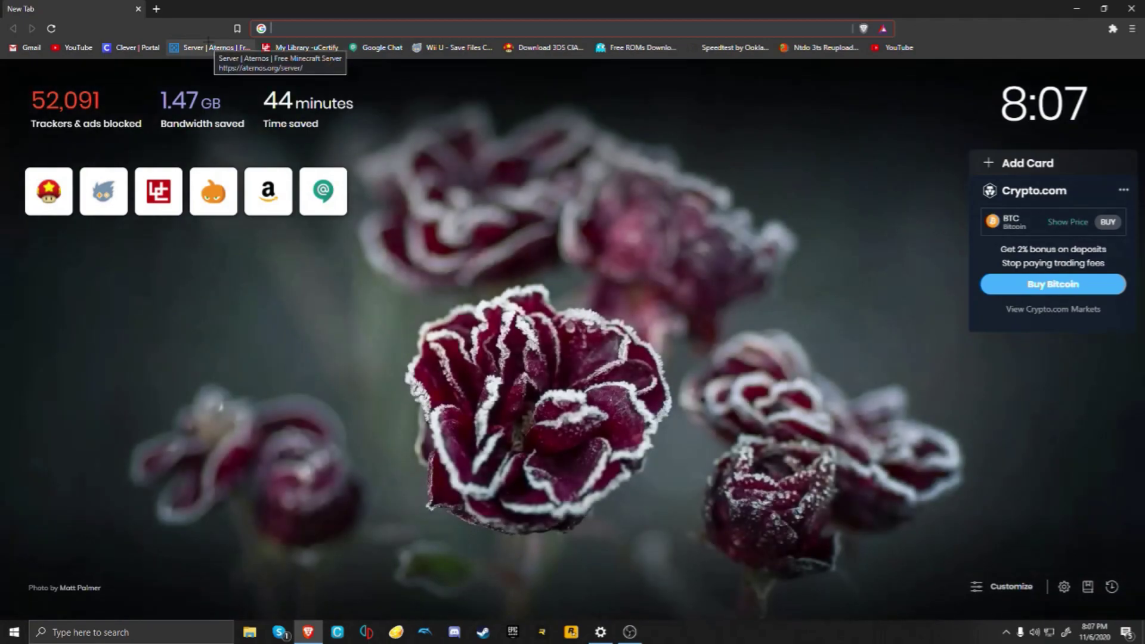
{"action": "type", "text": "IObit"}
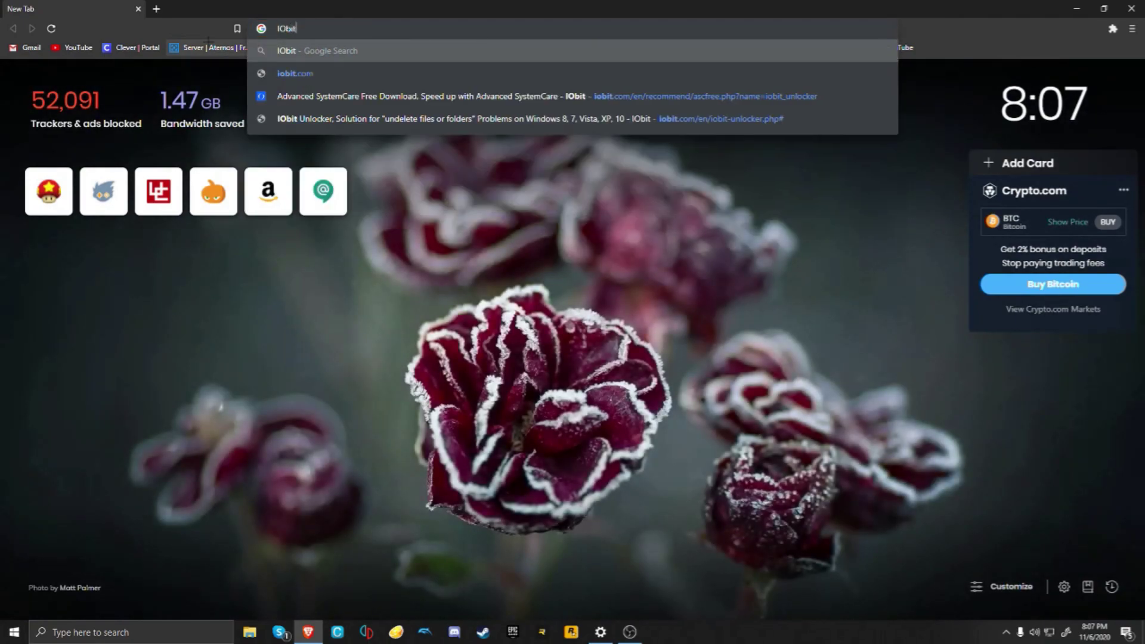
{"action": "key", "text": "Return"}
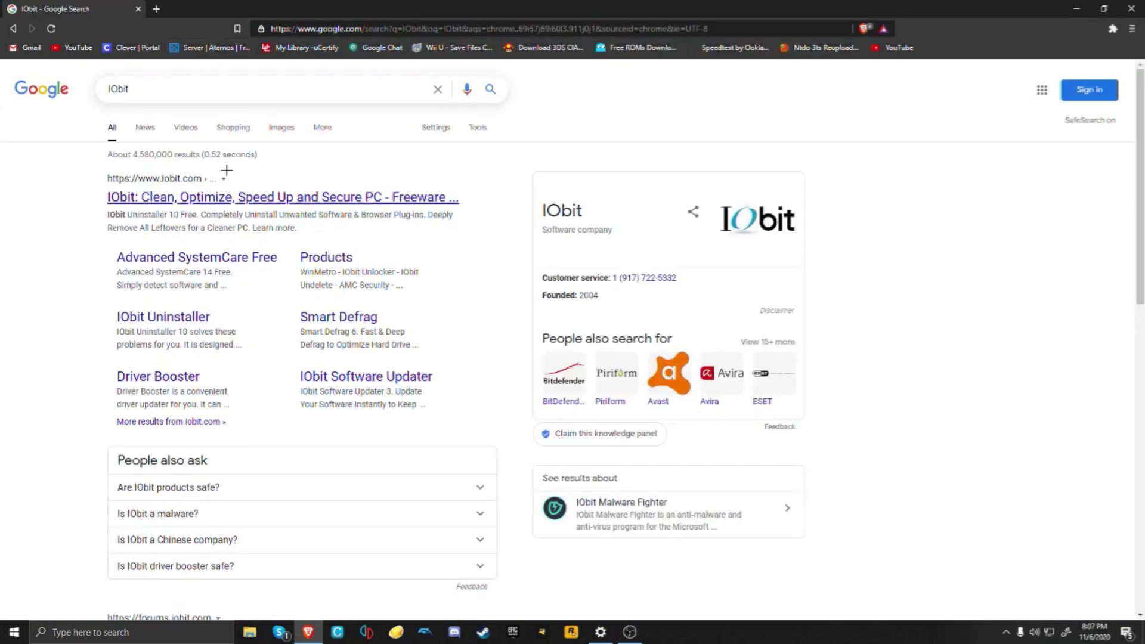
{"action": "left_click", "coordinate": [173, 89]}
{"action": "type", "text": "un"}
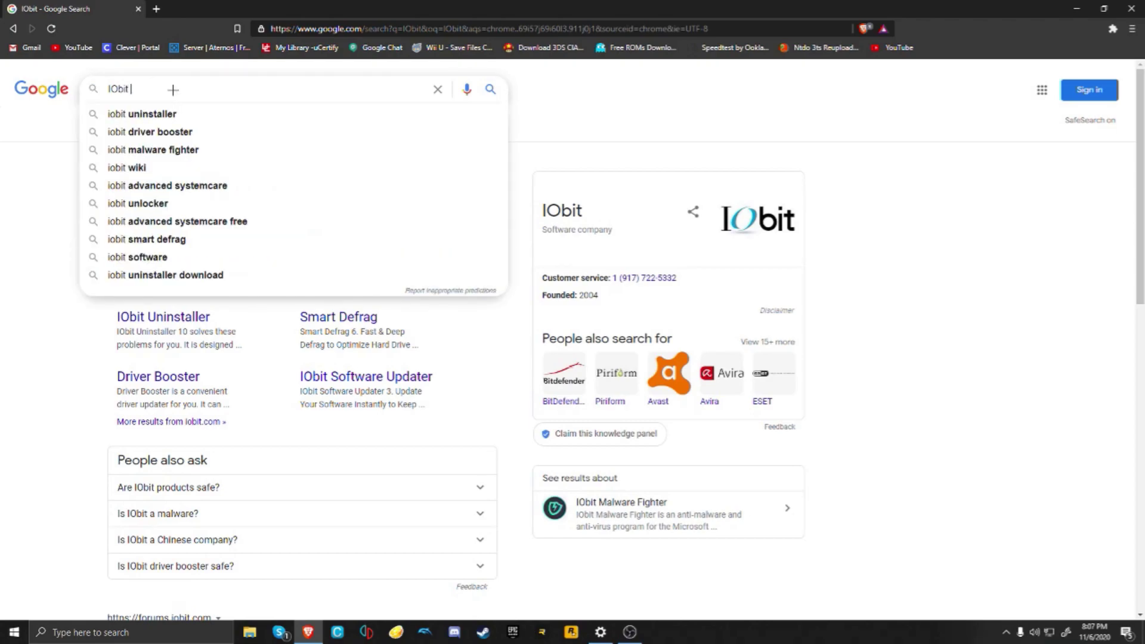
{"action": "type", "text": "locker"}
{"action": "key", "text": "Return"}
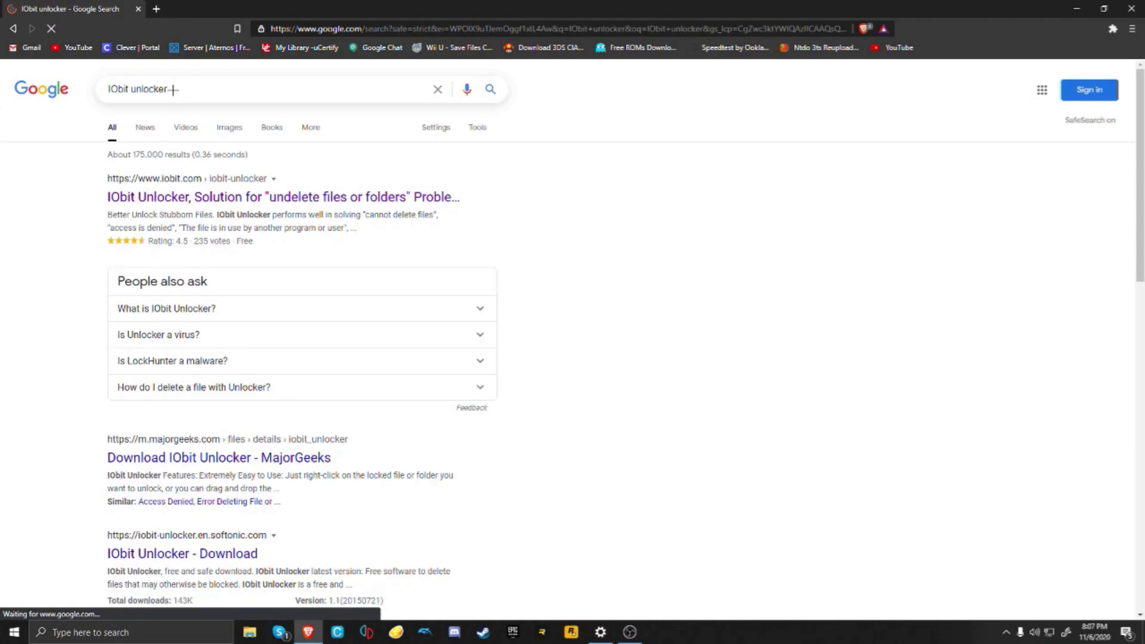
Download the installer from the official iobit.com IObit Unlocker page into Downloads
{"action": "left_click", "coordinate": [152, 198]}
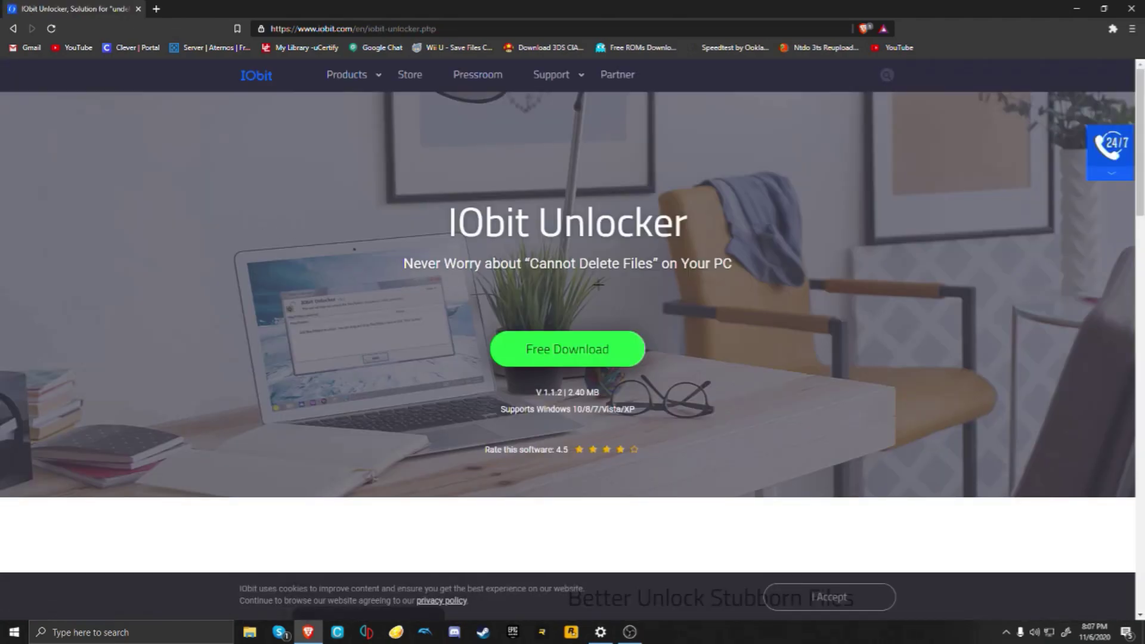
{"action": "left_click", "coordinate": [551, 342]}
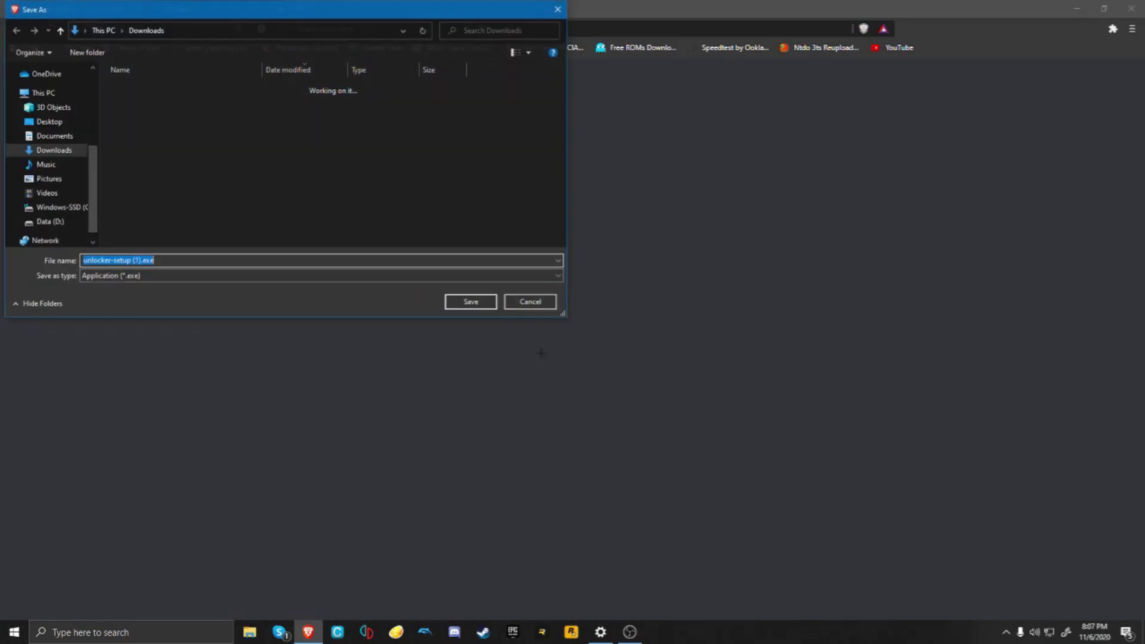
{"action": "left_click", "coordinate": [457, 298]}
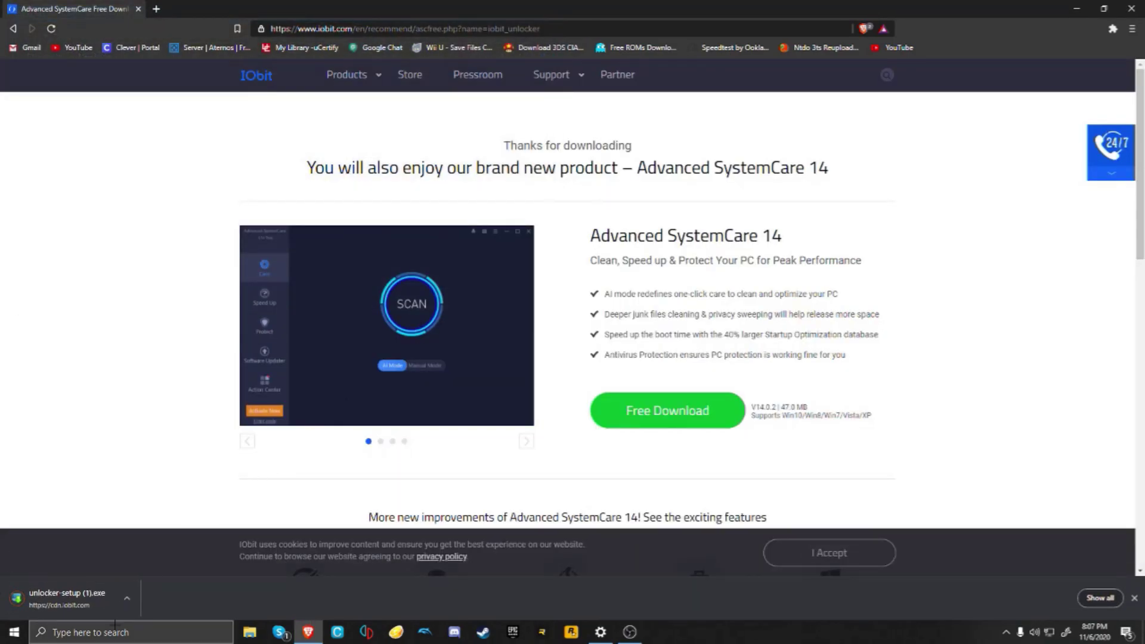
Run unlocker-setup (1).exe, install IObit Unlocker, and finish with launch enabled
{"action": "left_click", "coordinate": [68, 596]}
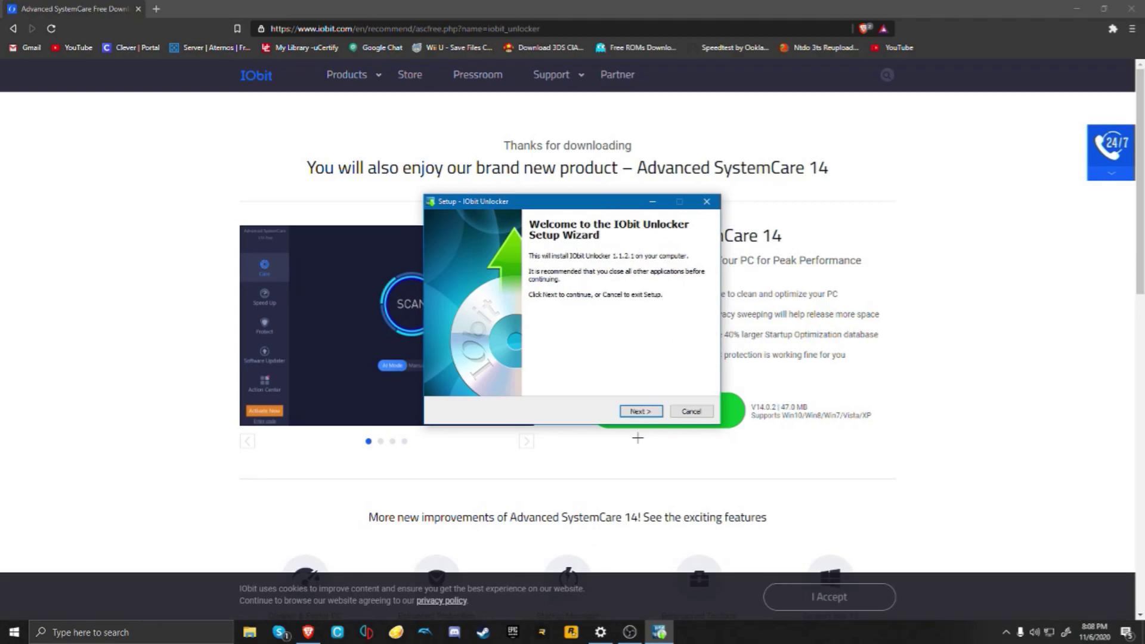
{"action": "left_click", "coordinate": [641, 411]}
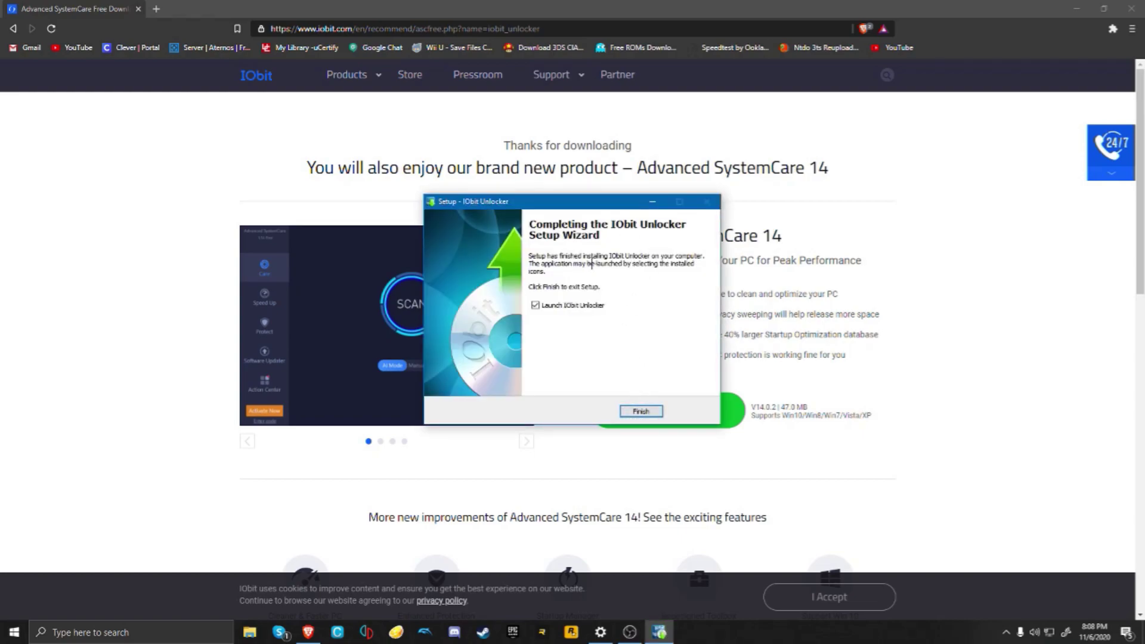
{"action": "left_click", "coordinate": [641, 411]}
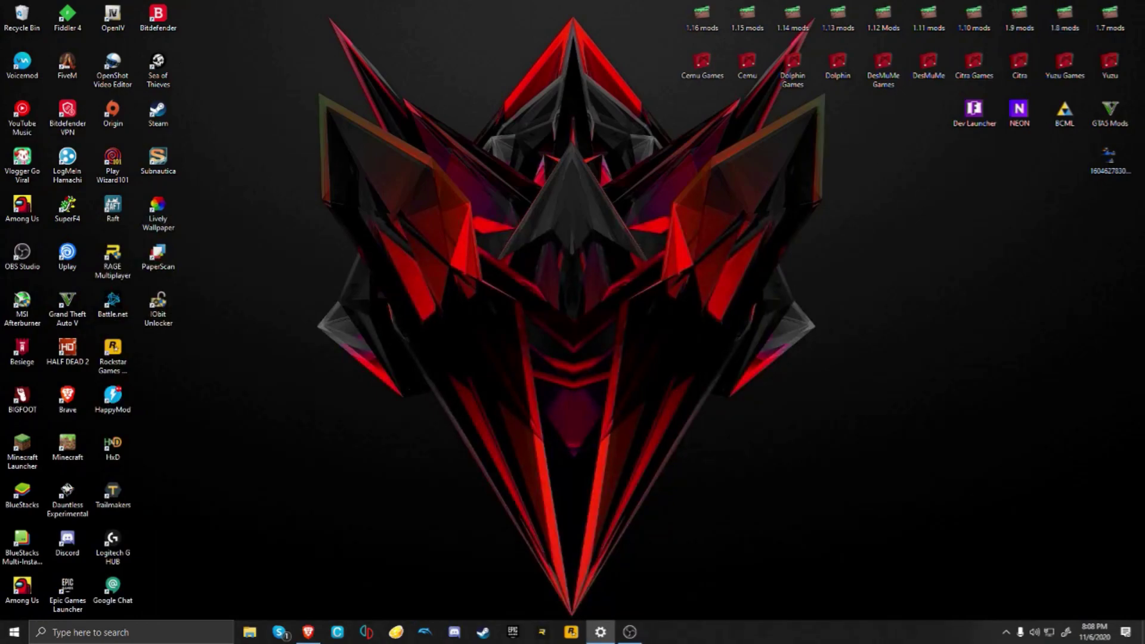
Create a new desktop folder named 'persona' via New > Folder
{"action": "left_click", "coordinate": [1110, 158]}
{"action": "right_click", "coordinate": [484, 279]}
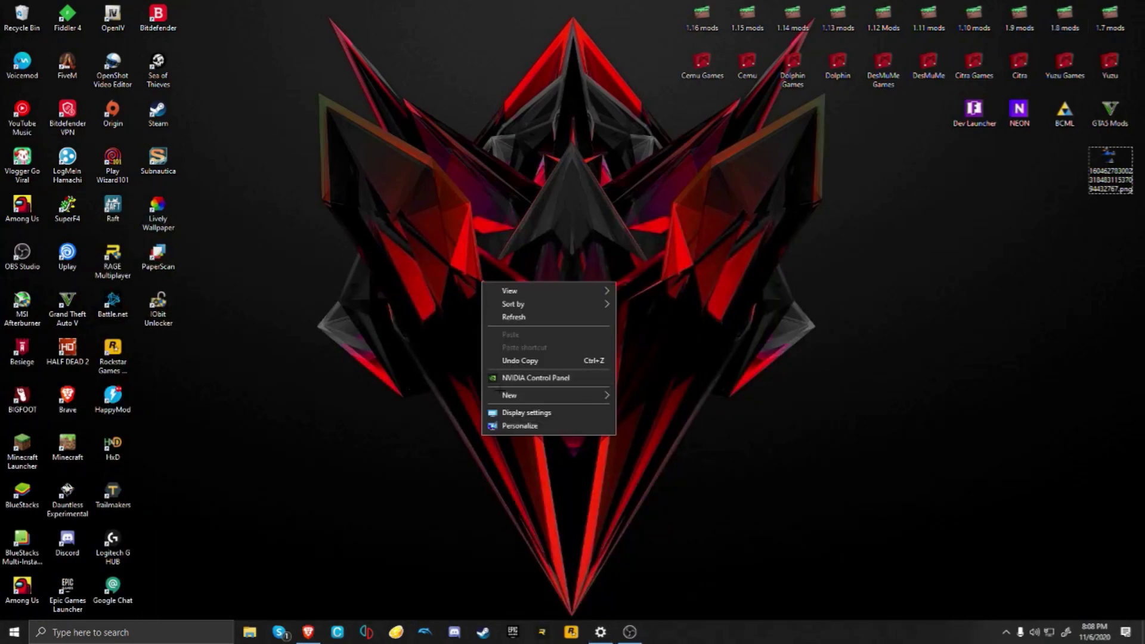
{"action": "key", "text": "Escape"}
{"action": "right_click", "coordinate": [603, 399]}
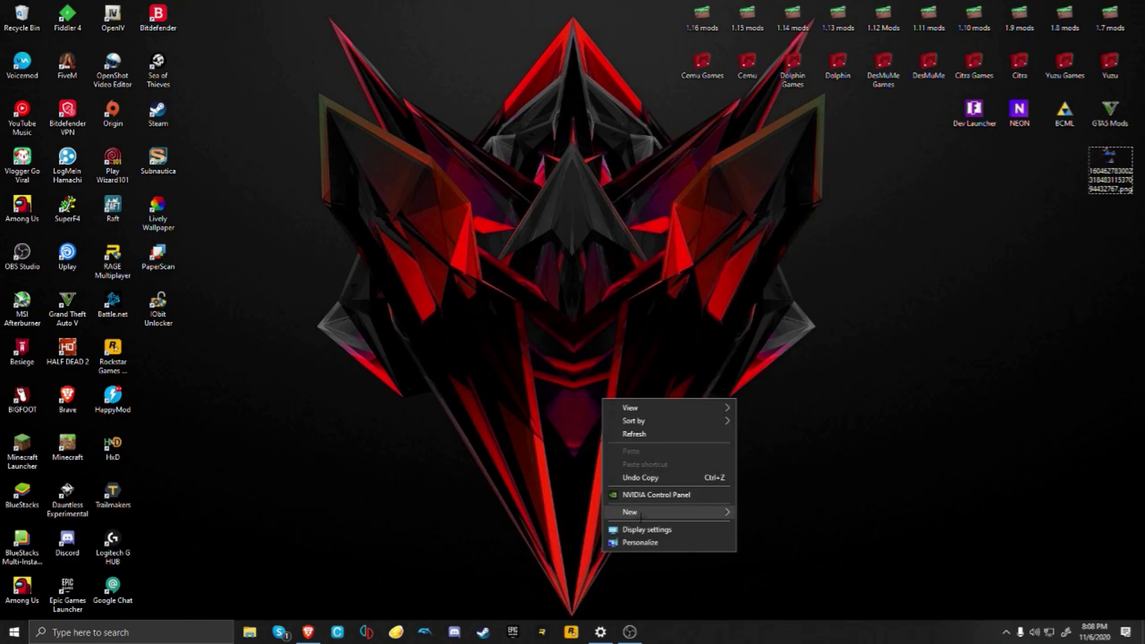
{"action": "mouse_move", "coordinate": [656, 512]}
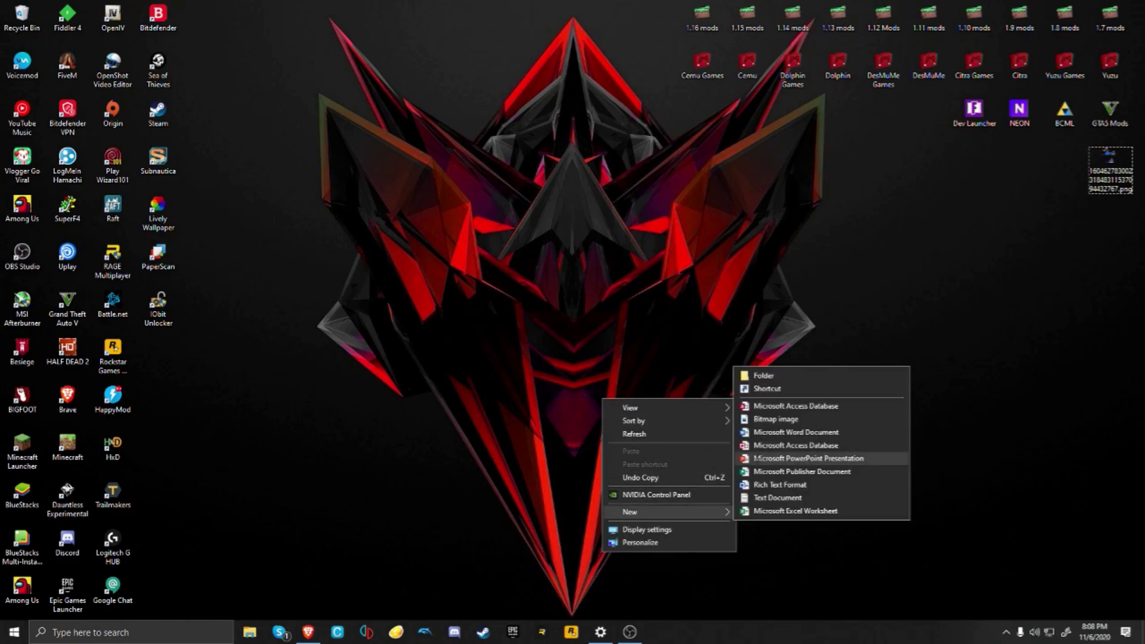
{"action": "left_click", "coordinate": [770, 375]}
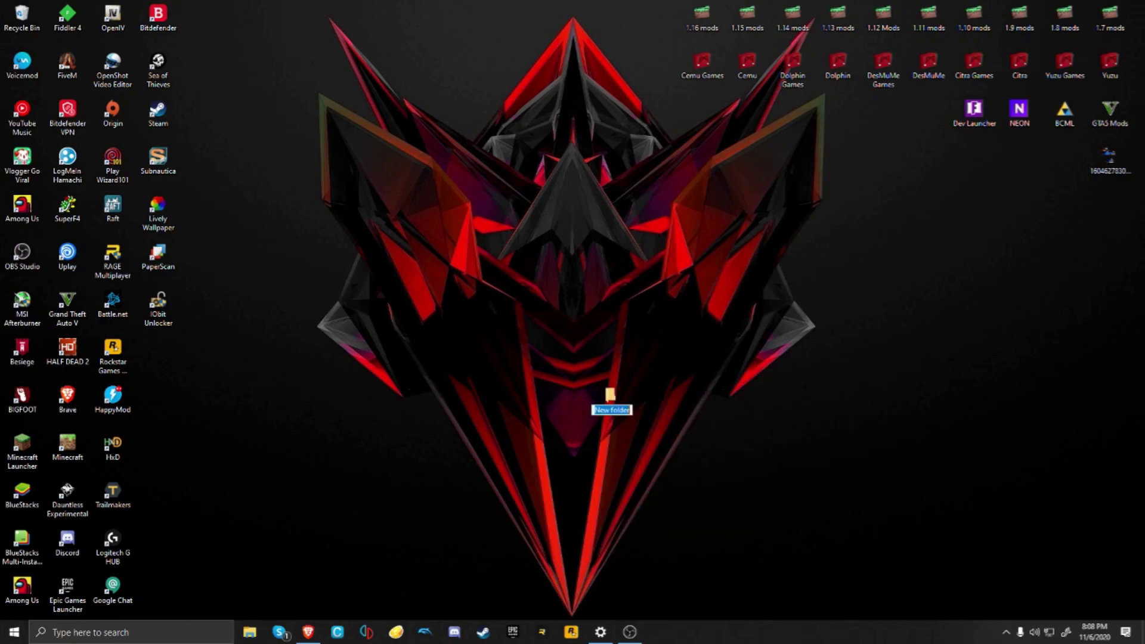
{"action": "key", "text": "Return"}
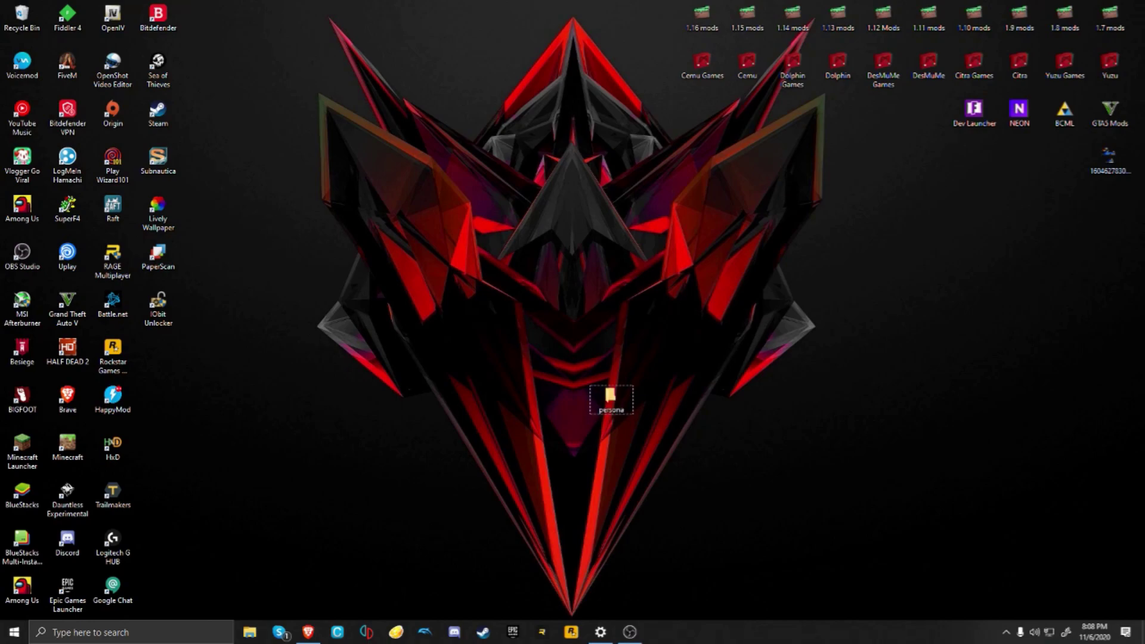
Copy the Custom Capes zip from Downloads to the desktop and move persona toward the centre
{"action": "key", "text": "super+e"}
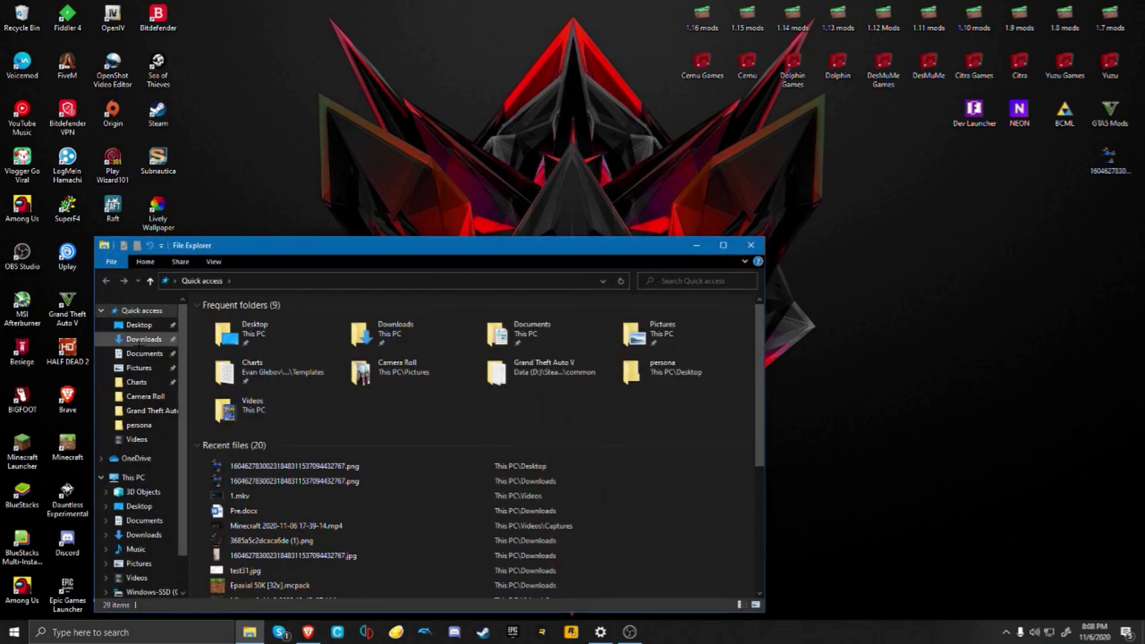
{"action": "left_click", "coordinate": [144, 339]}
{"action": "scroll", "coordinate": [367, 453], "scroll_direction": "down", "scroll_amount": 2}
{"action": "scroll", "coordinate": [303, 453], "scroll_direction": "down", "scroll_amount": 4}
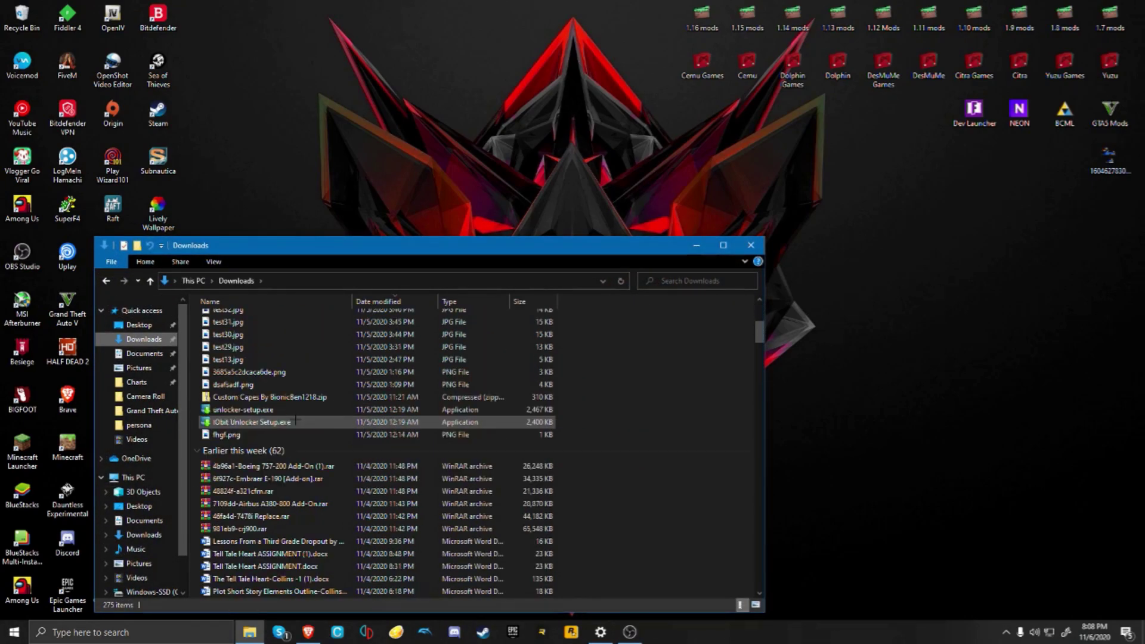
{"action": "left_click", "coordinate": [269, 428]}
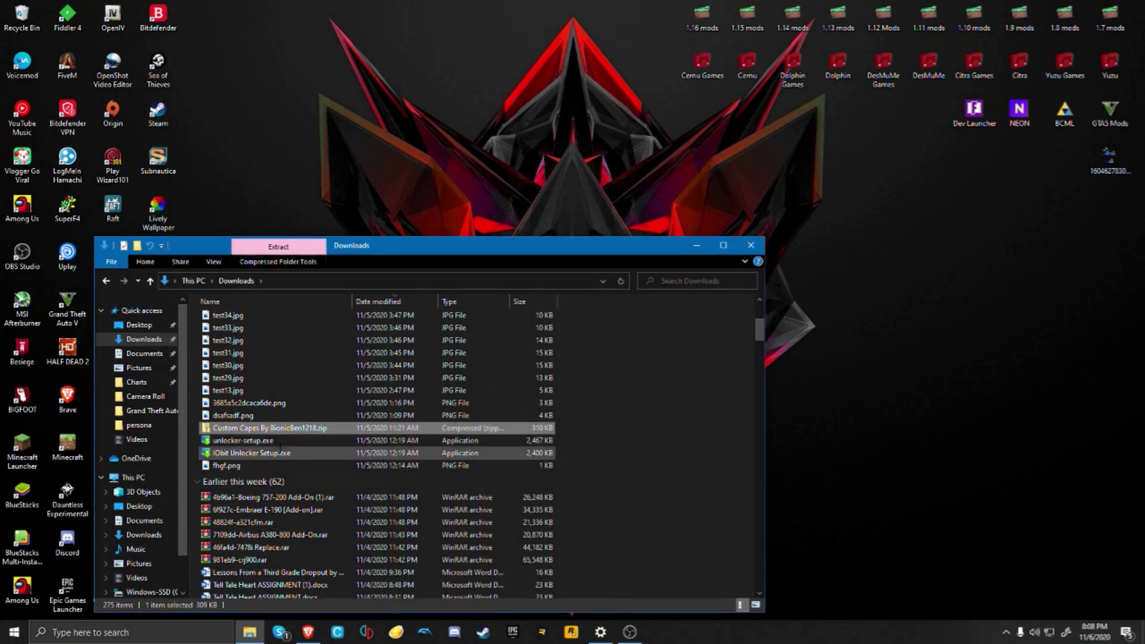
{"action": "left_click_drag", "start_coordinate": [277, 428], "coordinate": [430, 172]}
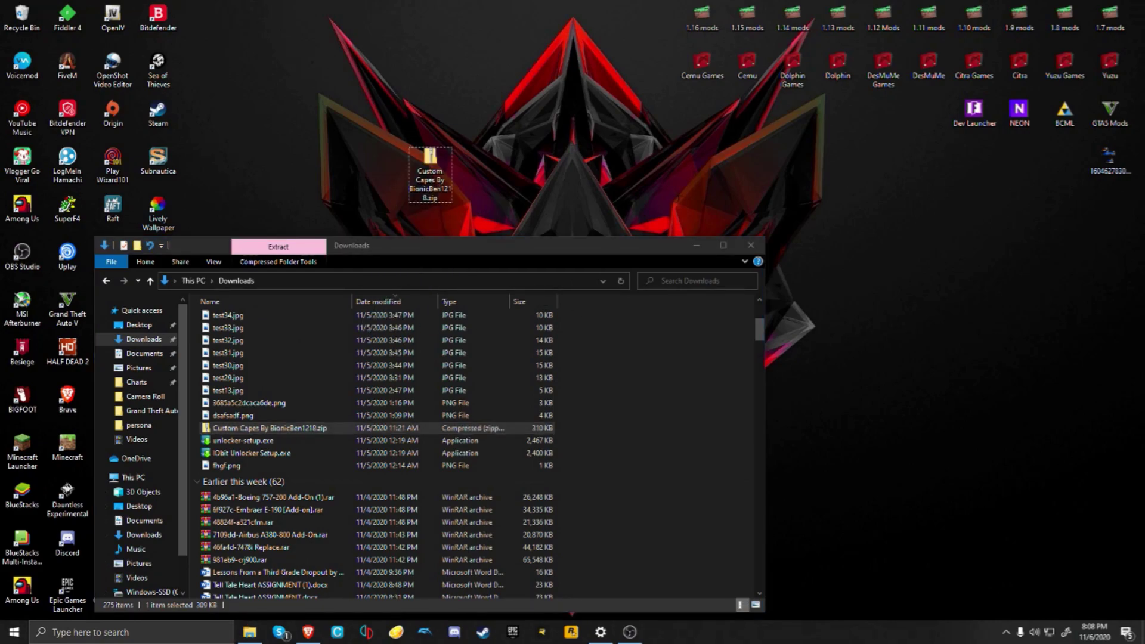
{"action": "left_click", "coordinate": [751, 245]}
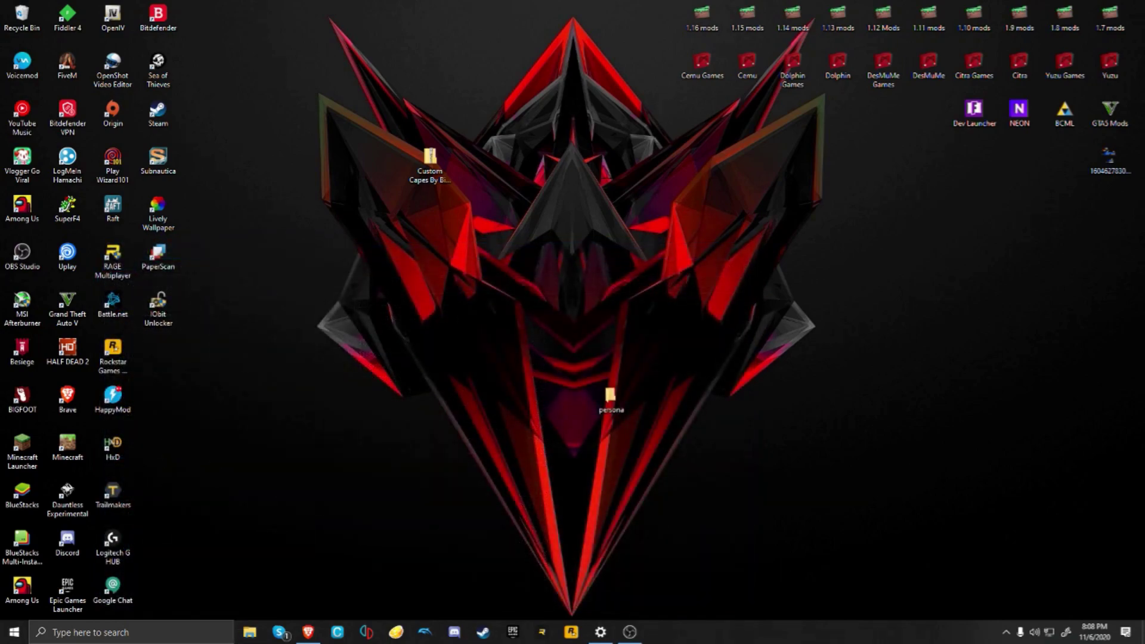
{"action": "left_click_drag", "start_coordinate": [610, 397], "coordinate": [565, 255]}
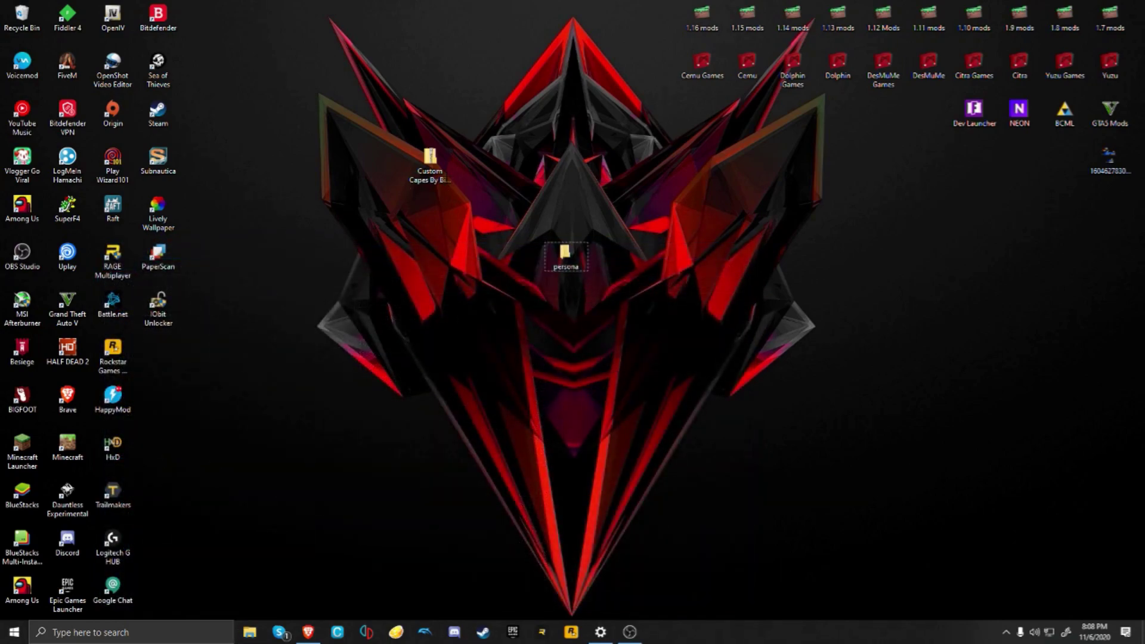
Extract the Custom Capes By BionicBen1218 folder from the zip to the desktop, then delete the zip
{"action": "double_click", "coordinate": [430, 160]}
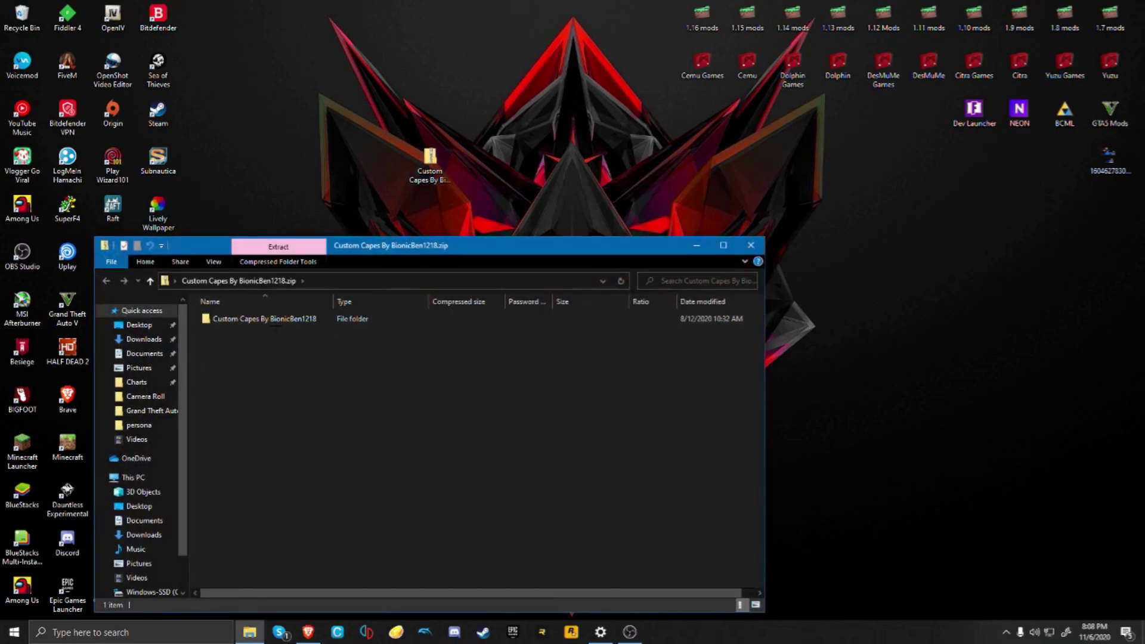
{"action": "left_click_drag", "start_coordinate": [239, 319], "coordinate": [606, 151]}
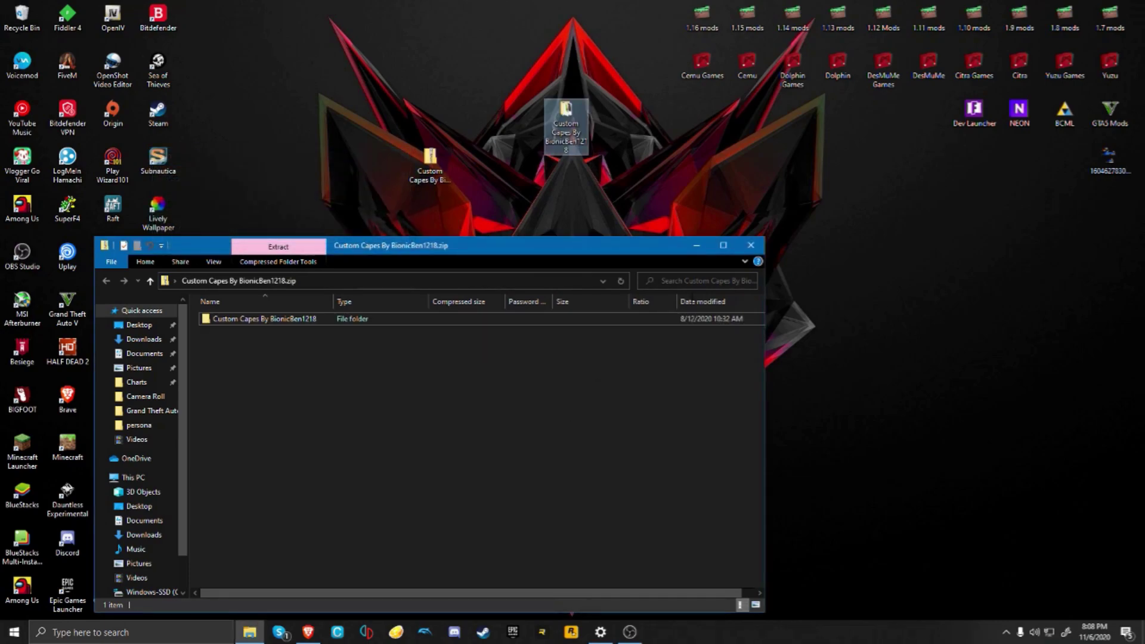
{"action": "left_click", "coordinate": [751, 245]}
{"action": "left_click", "coordinate": [417, 157]}
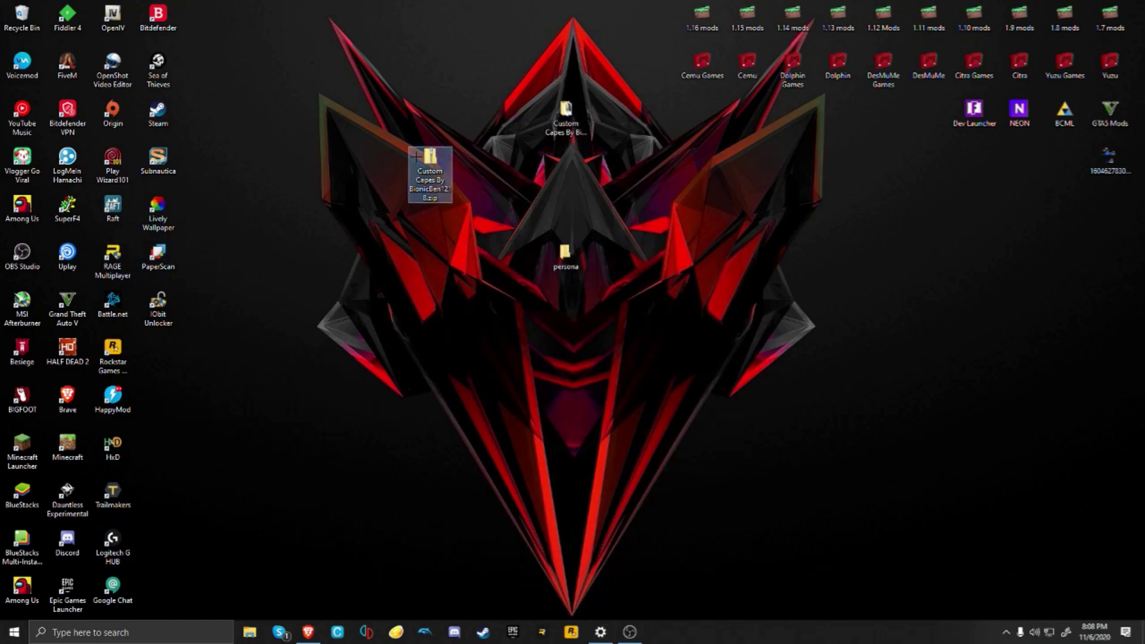
{"action": "key", "text": "Delete"}
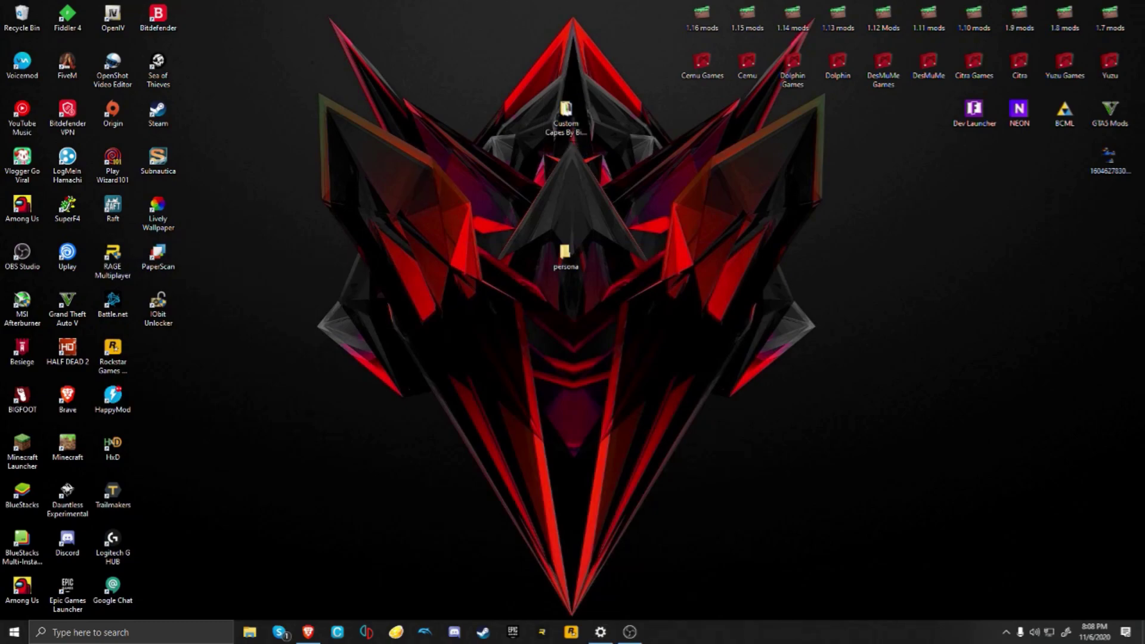
Browse the 284 cape images in the extracted Custom Capes folder
{"action": "double_click", "coordinate": [565, 117]}
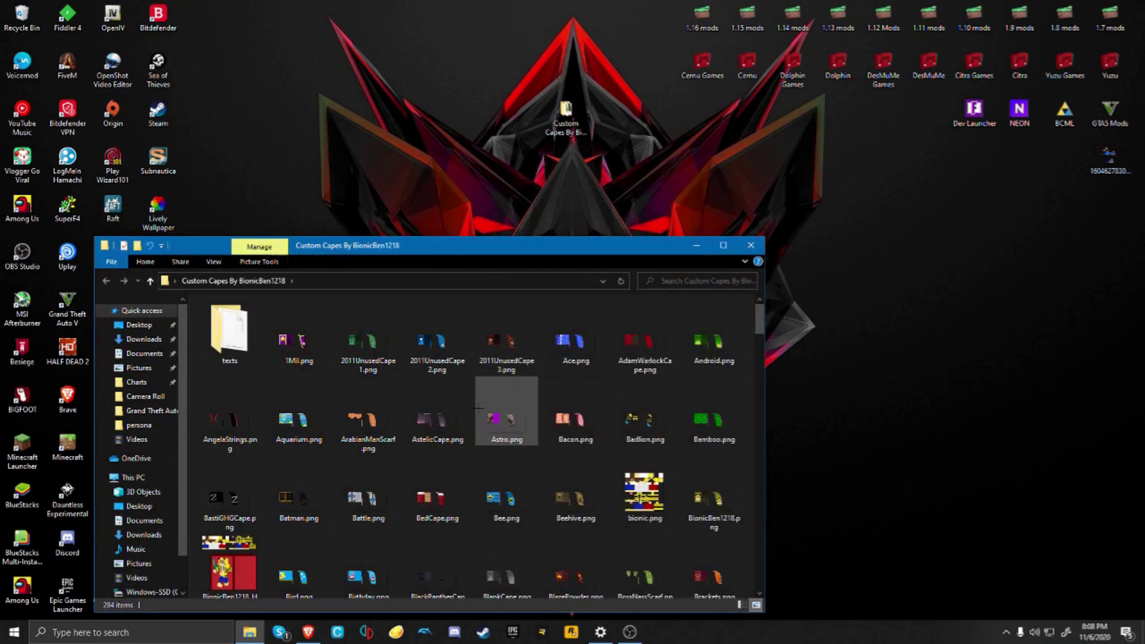
{"action": "scroll", "coordinate": [479, 408], "scroll_direction": "down", "scroll_amount": 20}
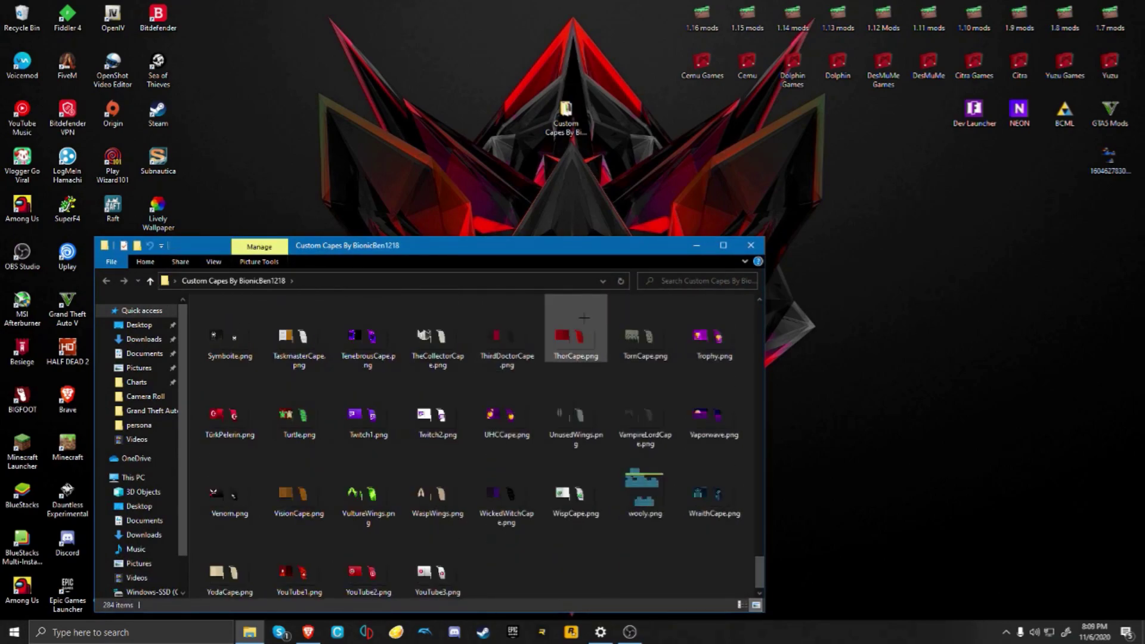
{"action": "left_click", "coordinate": [751, 245]}
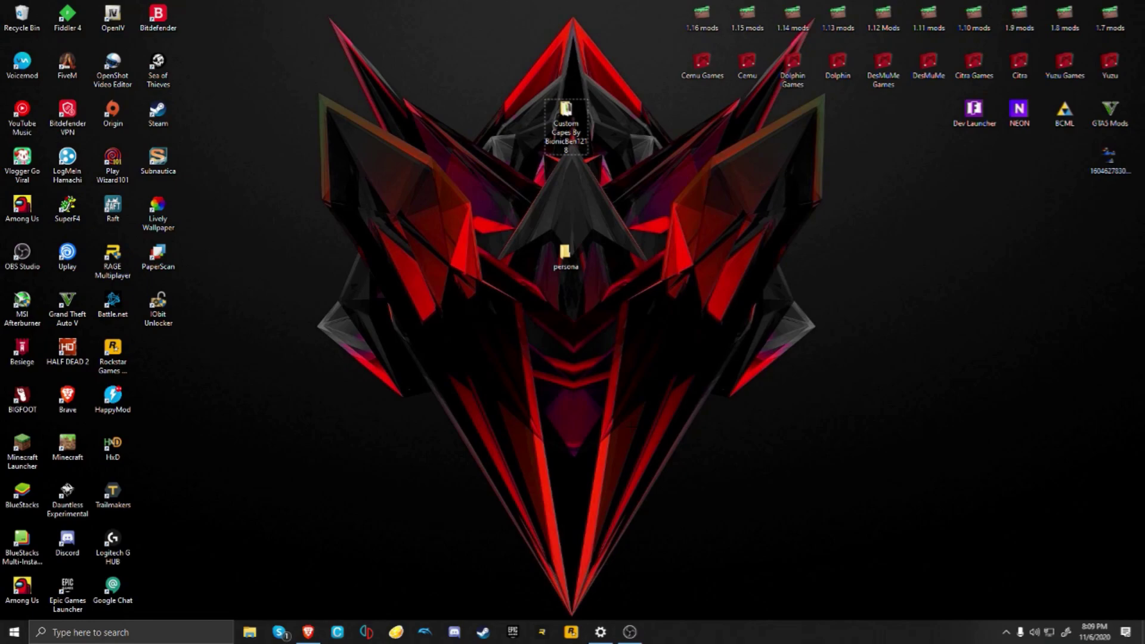
View NameMC's Top, New and Tagged skin listings, then reload Random skins twice
{"action": "left_click", "coordinate": [308, 632]}
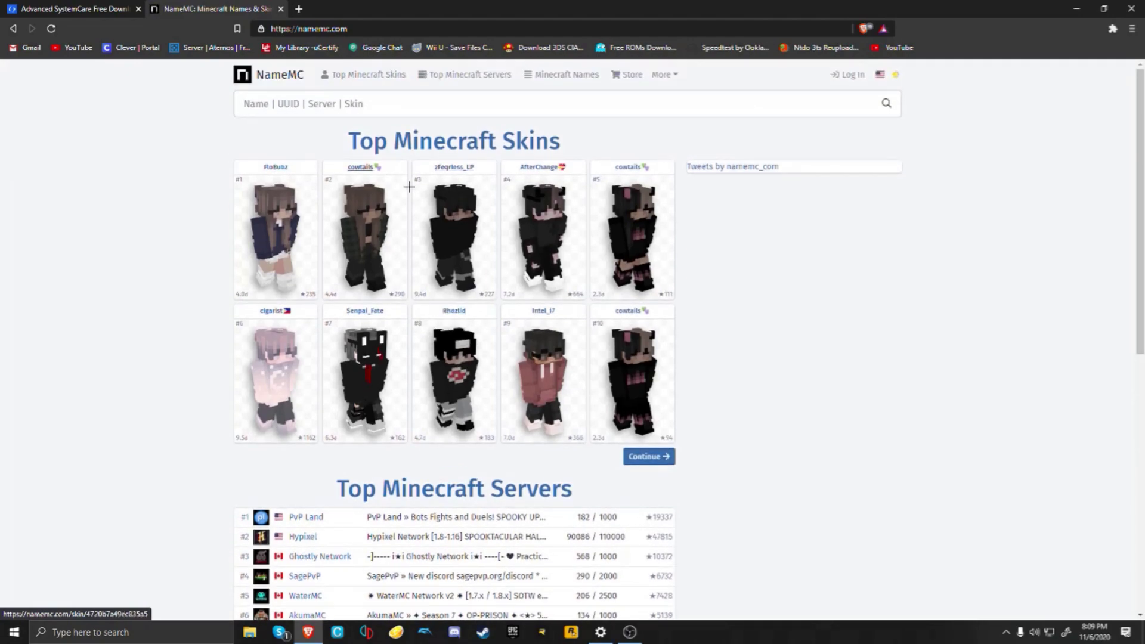
{"action": "left_click", "coordinate": [369, 74]}
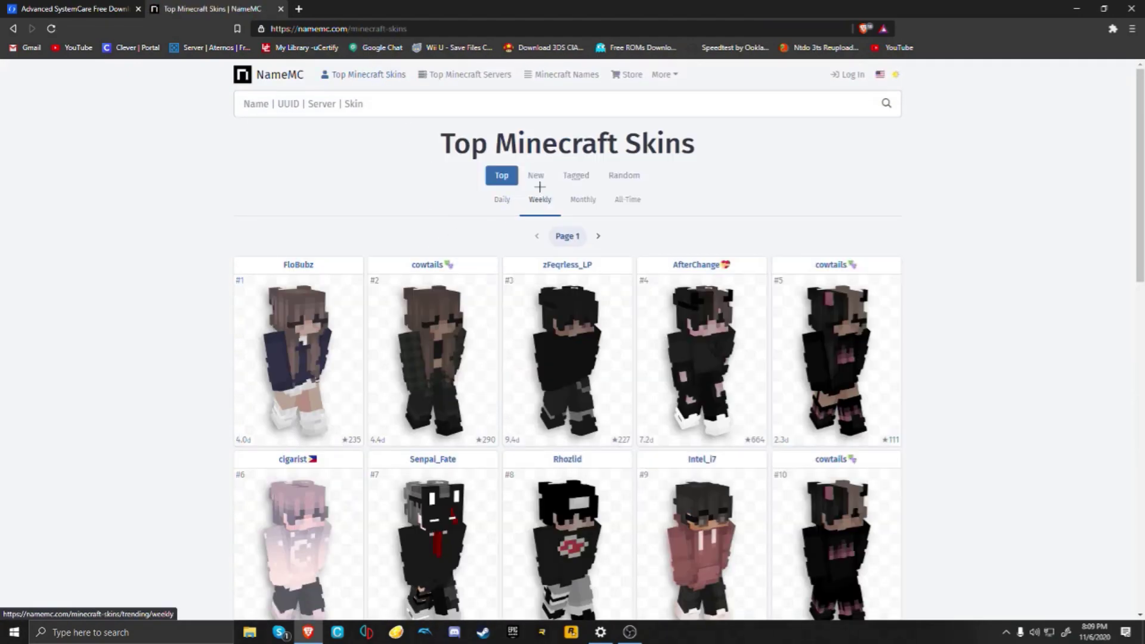
{"action": "left_click", "coordinate": [535, 175]}
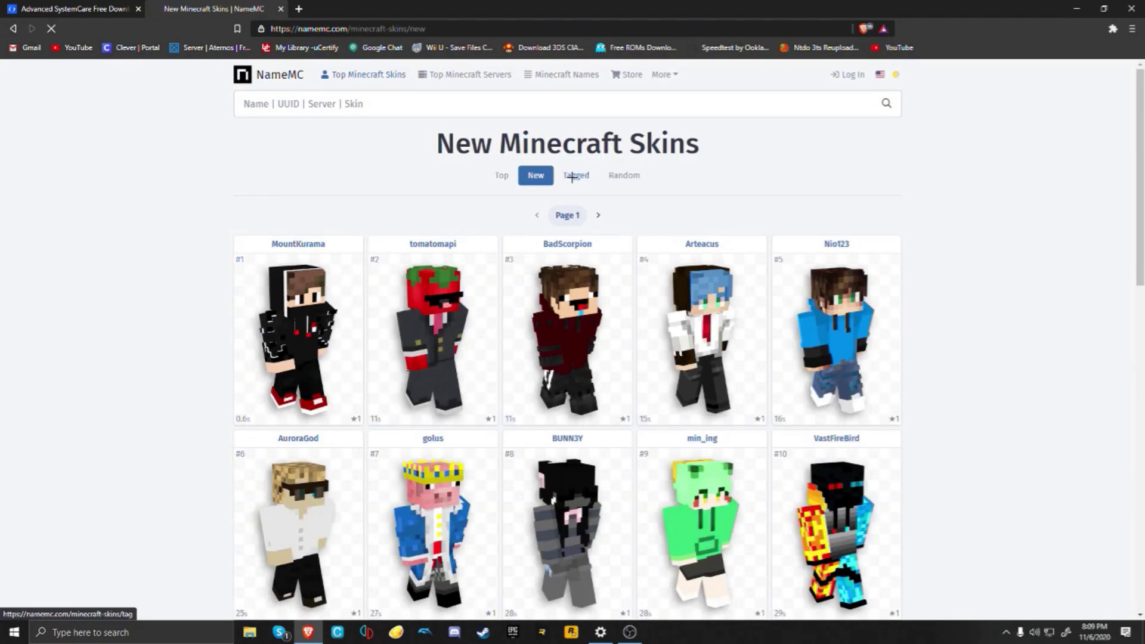
{"action": "left_click", "coordinate": [572, 175]}
{"action": "left_click", "coordinate": [620, 176]}
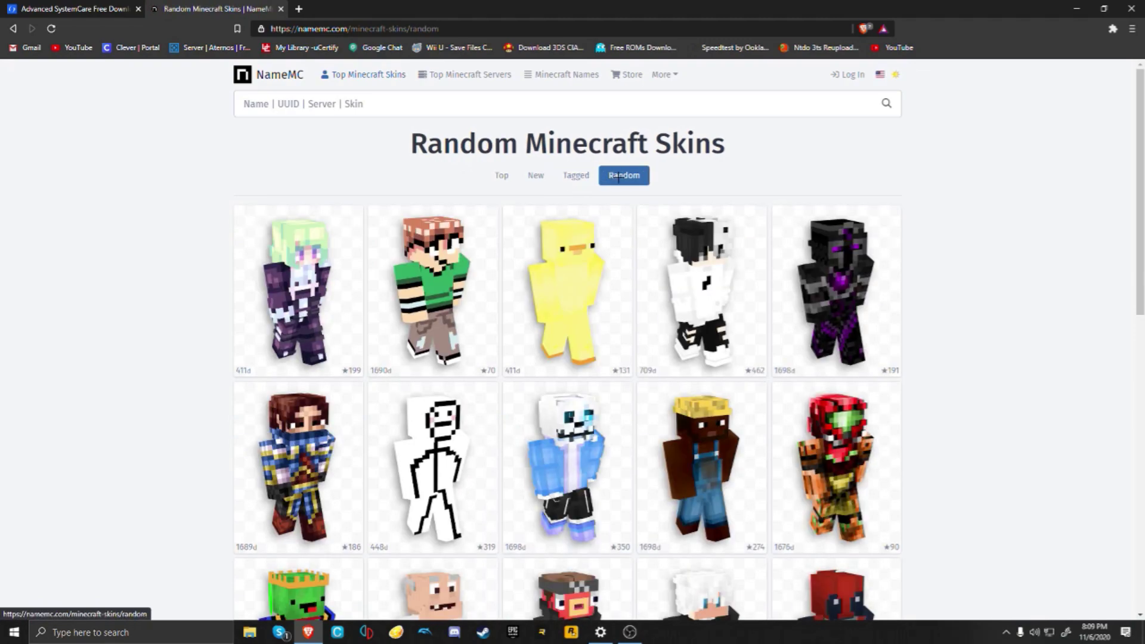
{"action": "left_click", "coordinate": [620, 175]}
{"action": "left_click", "coordinate": [621, 176]}
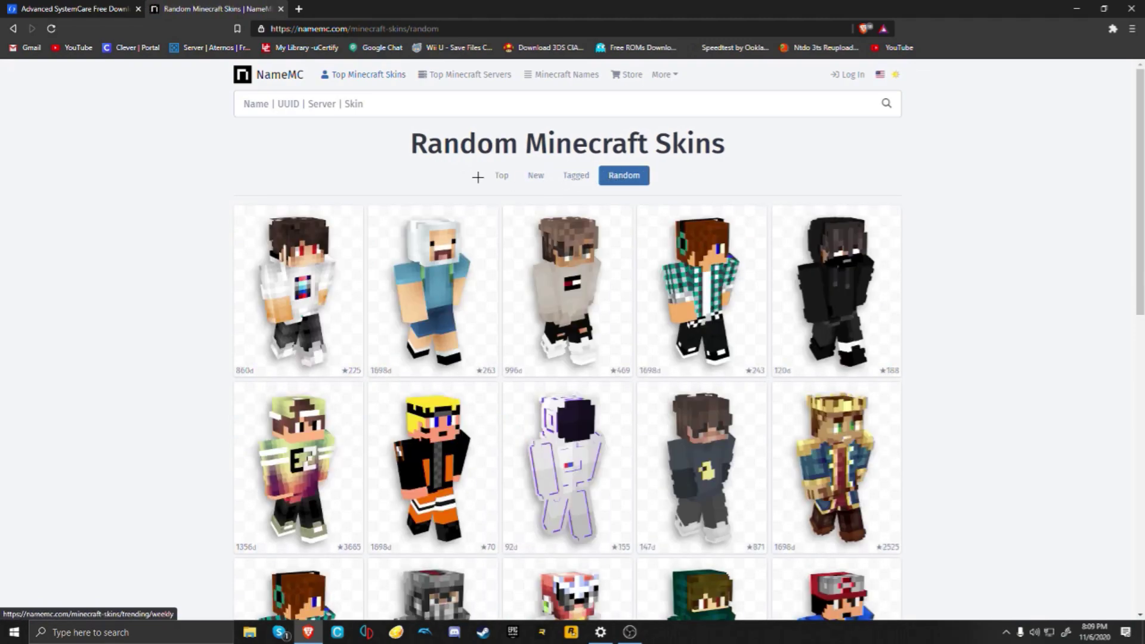
Close Brave and move the long-named PNG to the desktop's right middle
{"action": "left_click", "coordinate": [1131, 8]}
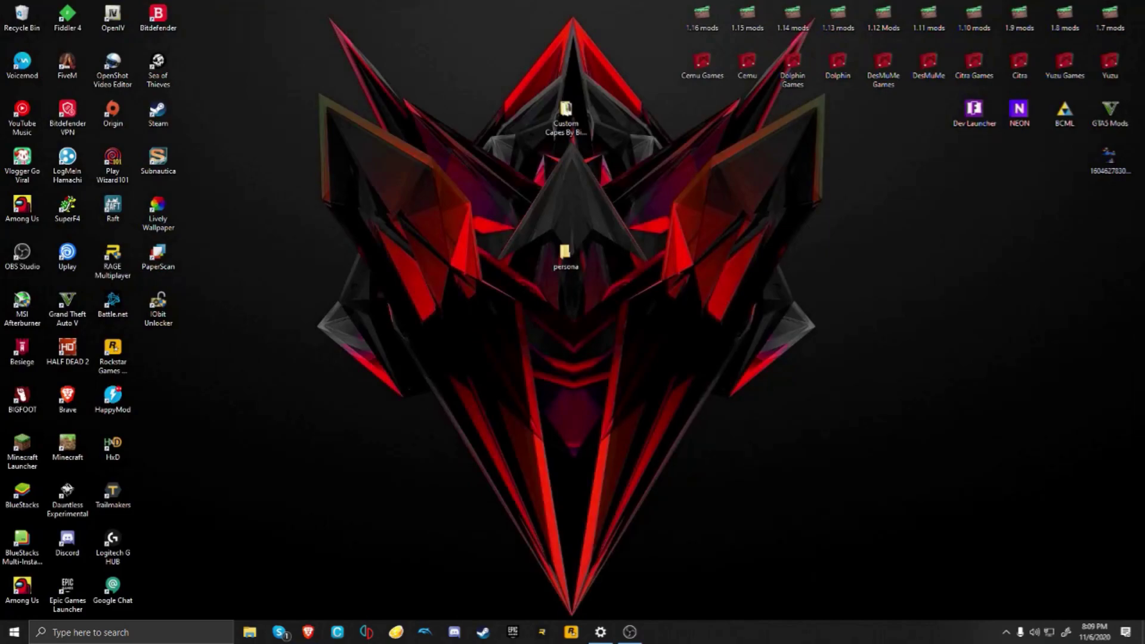
{"action": "left_click", "coordinate": [566, 113]}
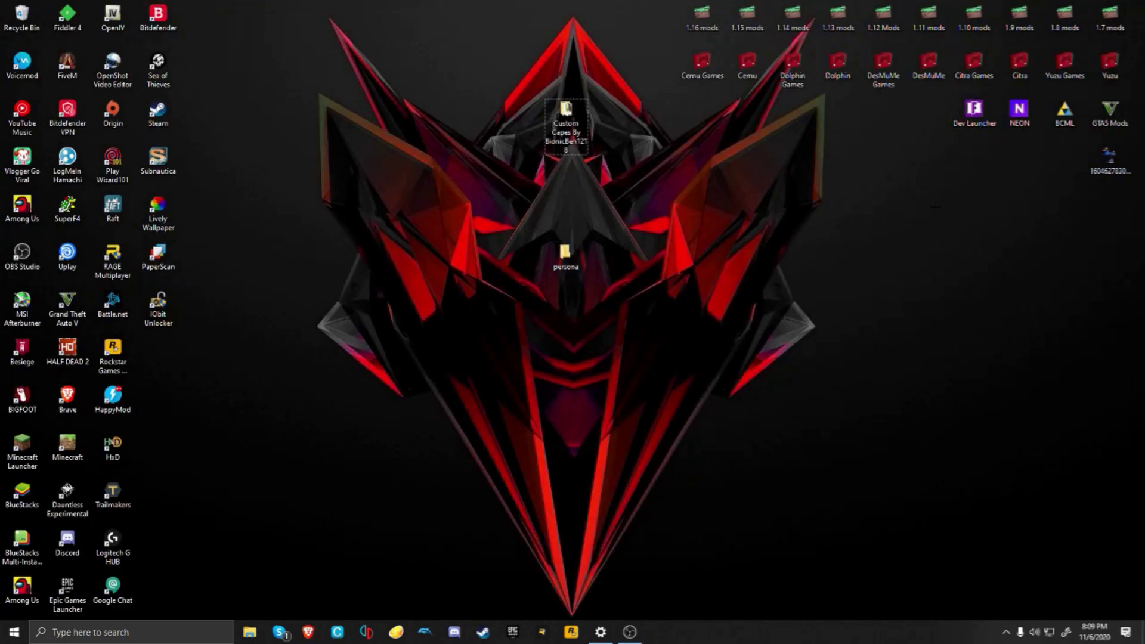
{"action": "left_click_drag", "start_coordinate": [1109, 156], "coordinate": [839, 254]}
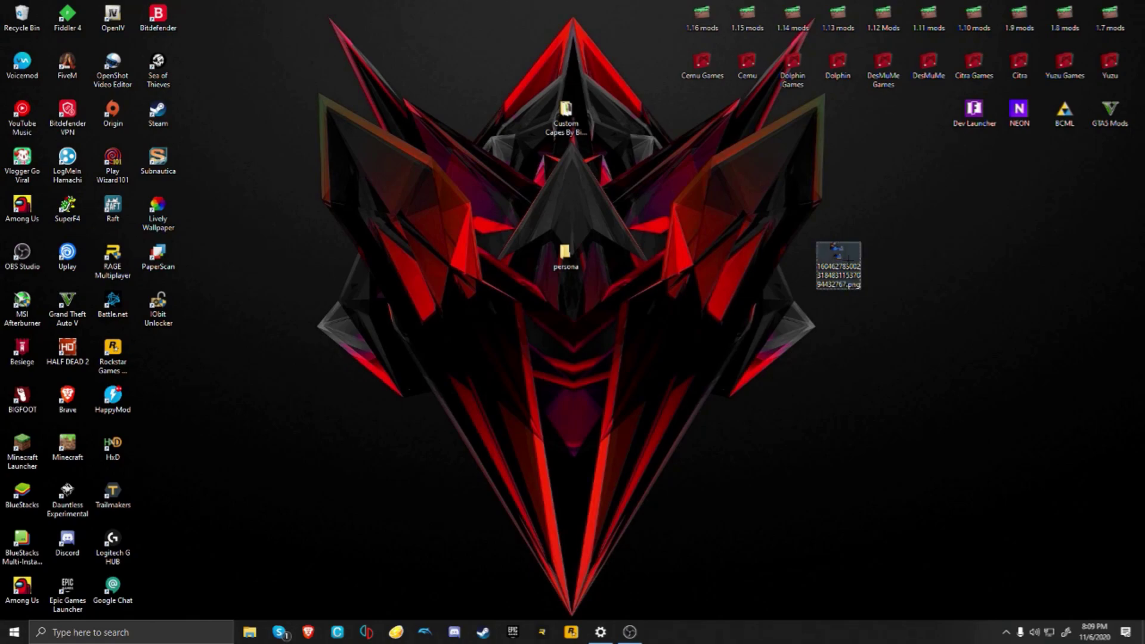
Rename the PNG file to bionic.png
{"action": "right_click", "coordinate": [839, 265]}
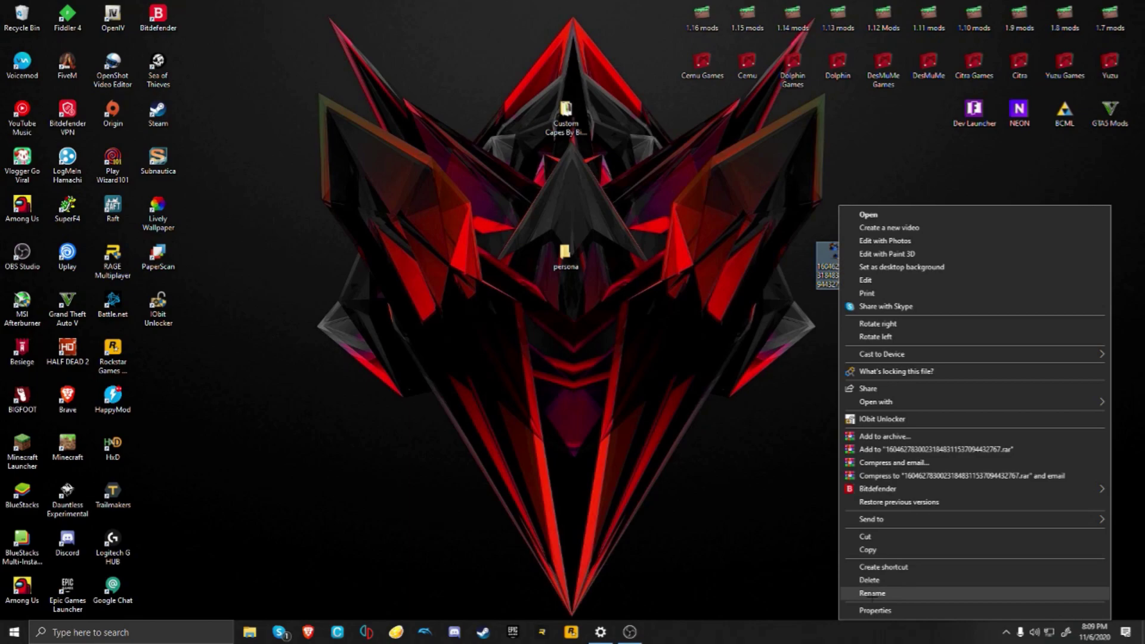
{"action": "left_click", "coordinate": [872, 593]}
{"action": "type", "text": "b"}
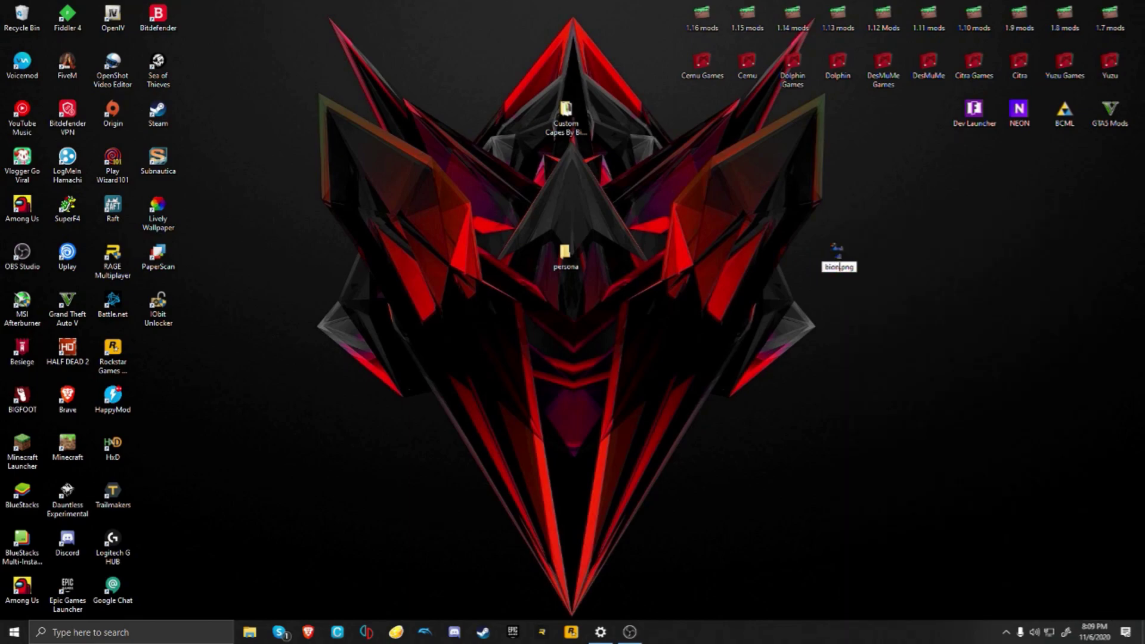
{"action": "type", "text": "ionic"}
{"action": "key", "text": "Return"}
Drag bionic.png into the Custom Capes By BionicBen1218 folder, replacing the existing bionic.png
{"action": "double_click", "coordinate": [566, 115]}
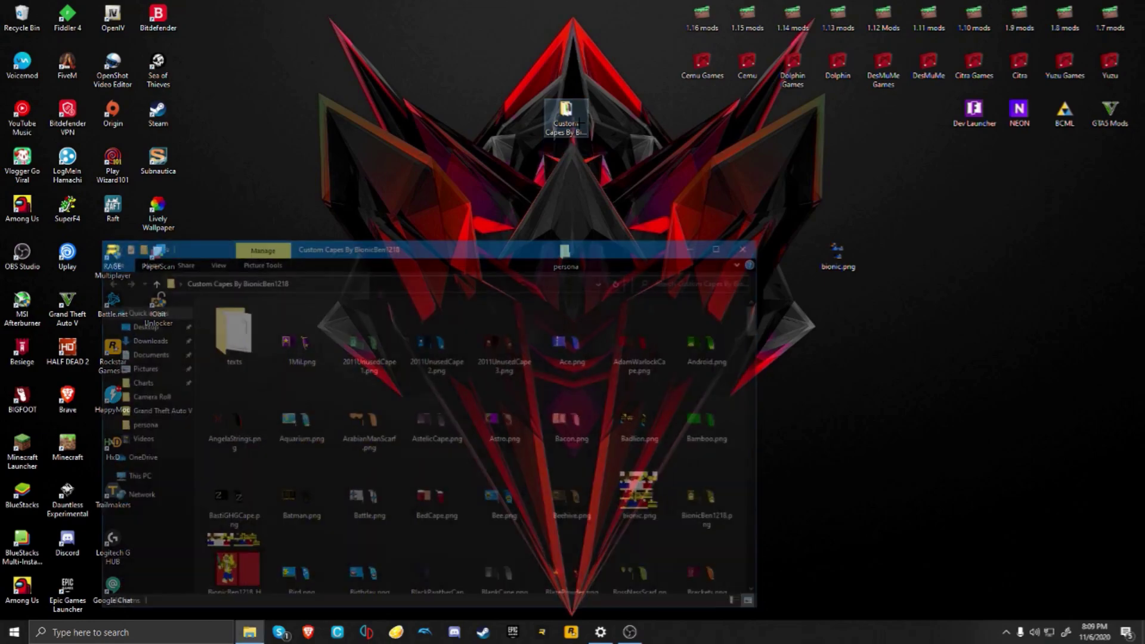
{"action": "left_click_drag", "start_coordinate": [840, 263], "coordinate": [846, 270]}
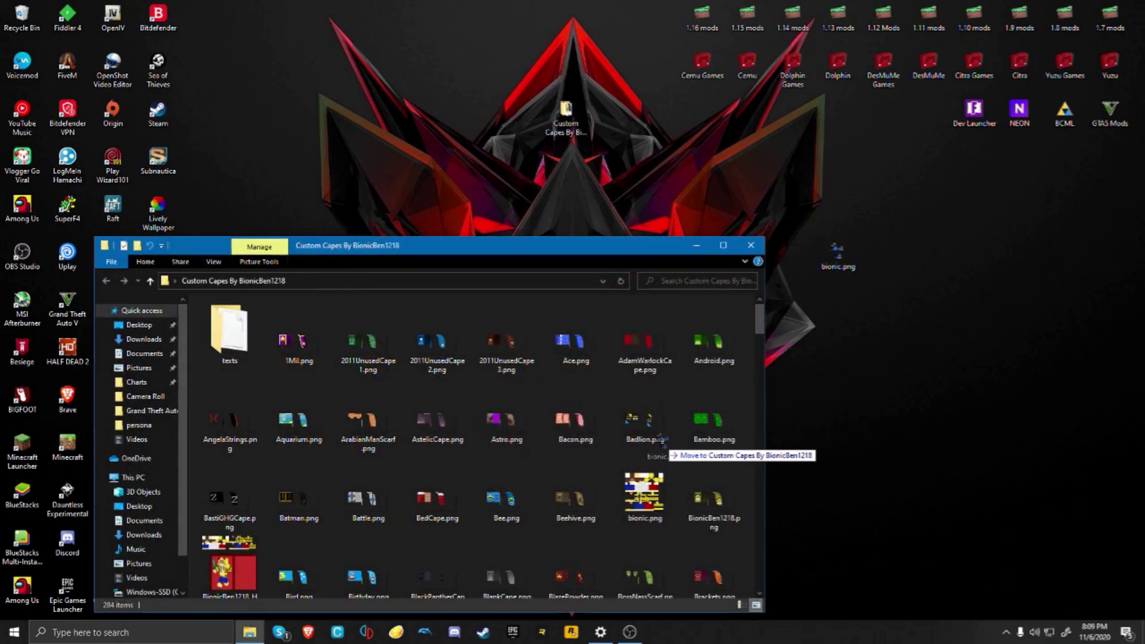
{"action": "left_click_drag", "start_coordinate": [661, 441], "coordinate": [660, 442]}
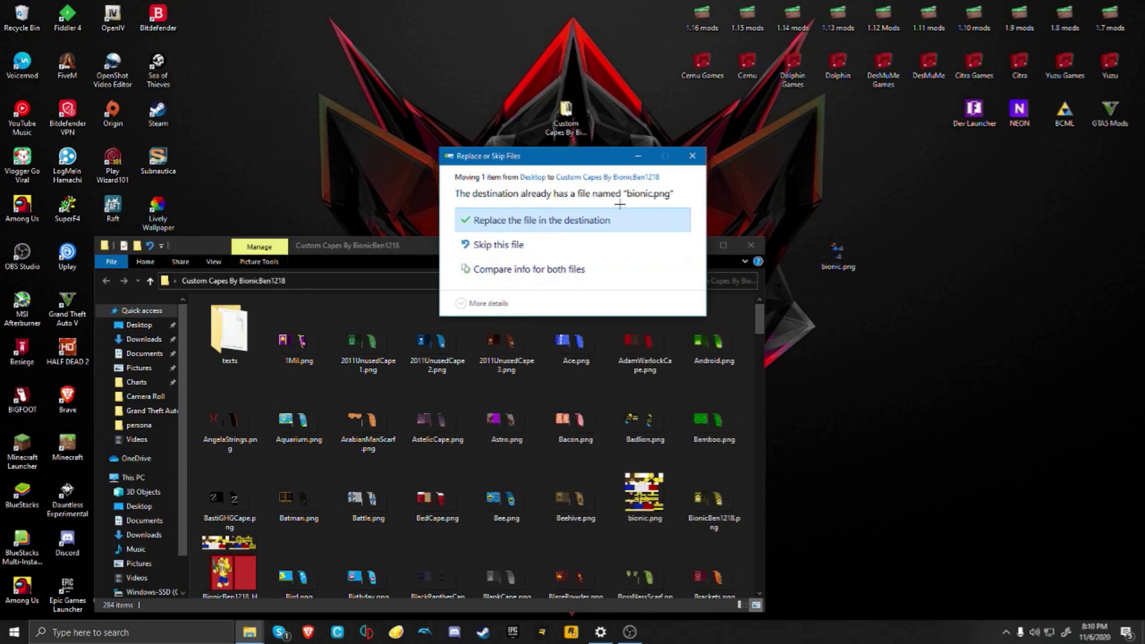
{"action": "left_click", "coordinate": [573, 220]}
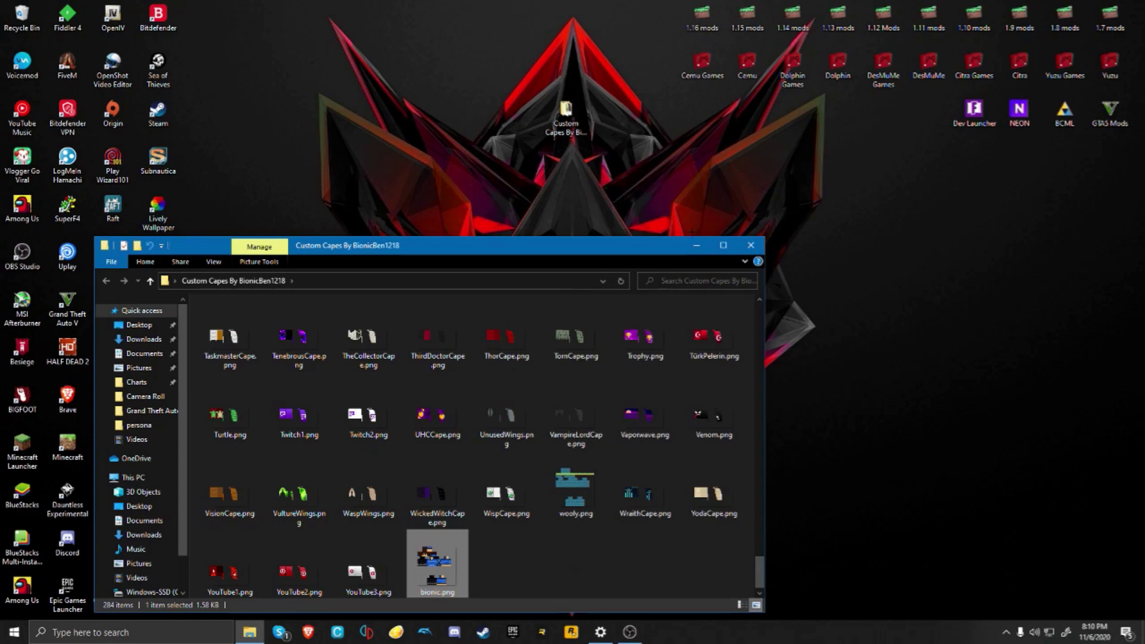
{"action": "left_click", "coordinate": [751, 245]}
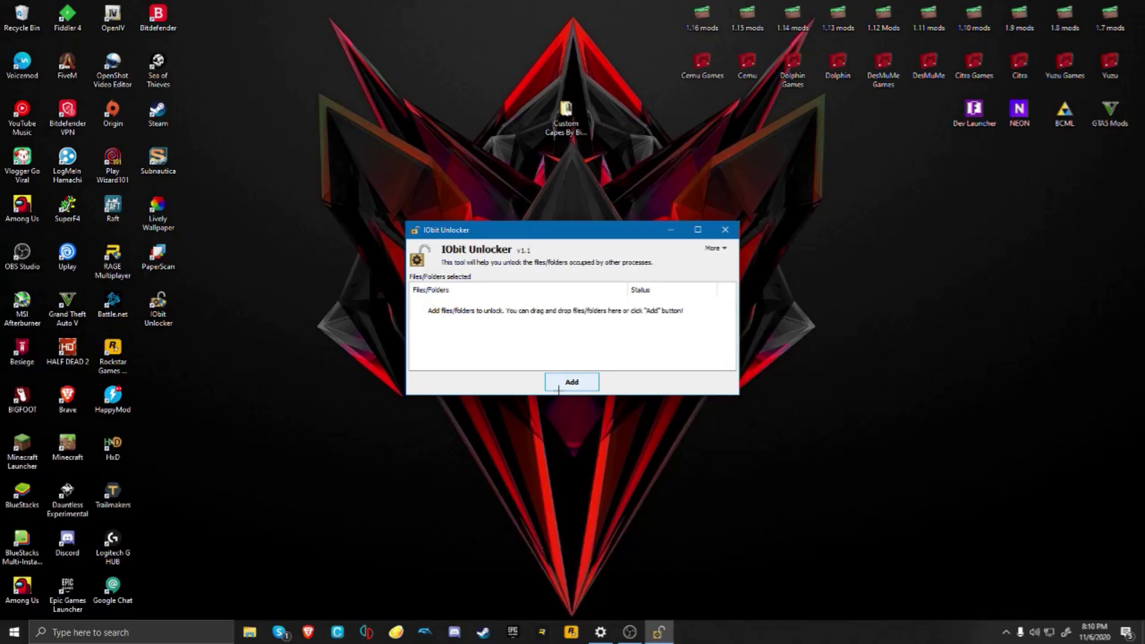
Browse C: > Program Files in IObit Unlocker's folder picker, cancel, and close it with Alt+F4
{"action": "left_click", "coordinate": [561, 381]}
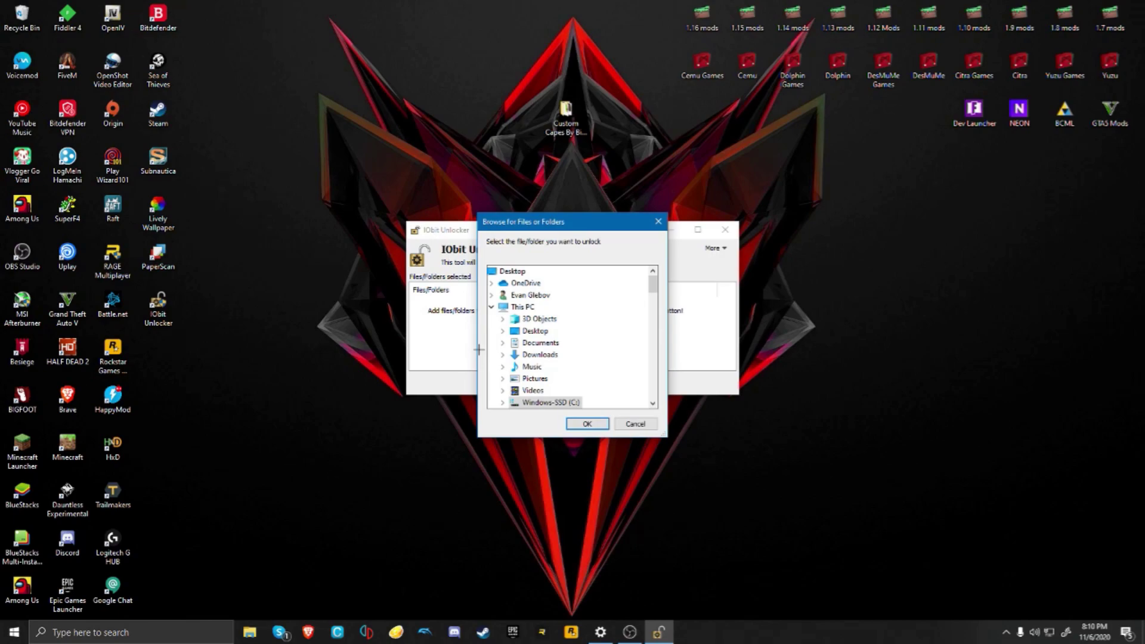
{"action": "scroll", "coordinate": [500, 334], "scroll_direction": "down", "scroll_amount": 3}
{"action": "left_click", "coordinate": [503, 296]}
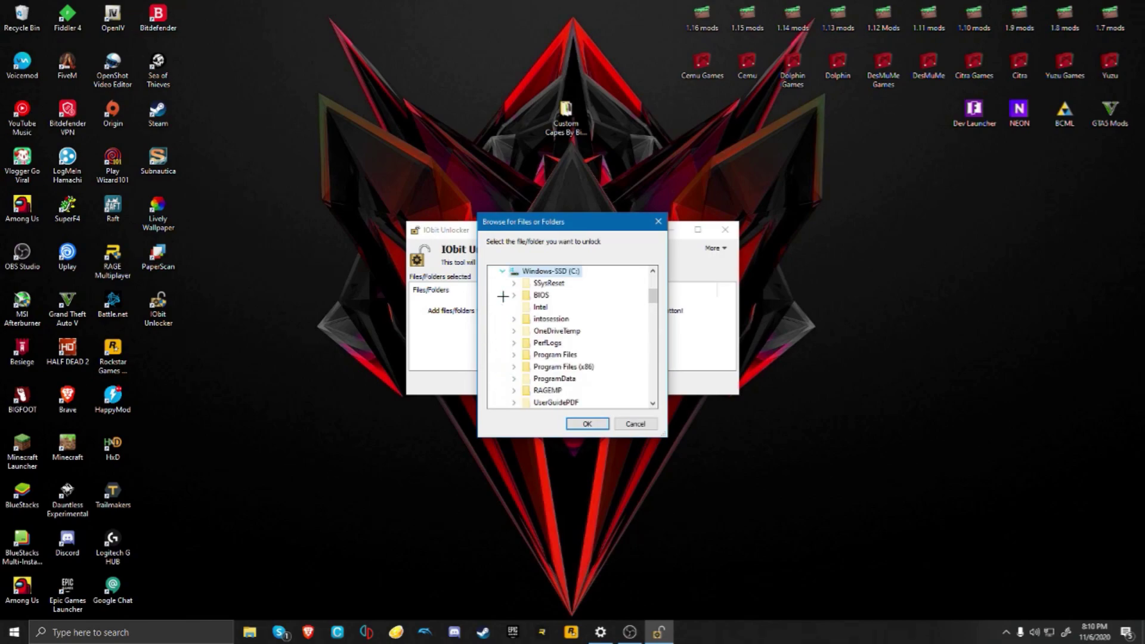
{"action": "scroll", "coordinate": [503, 297], "scroll_direction": "down", "scroll_amount": 2}
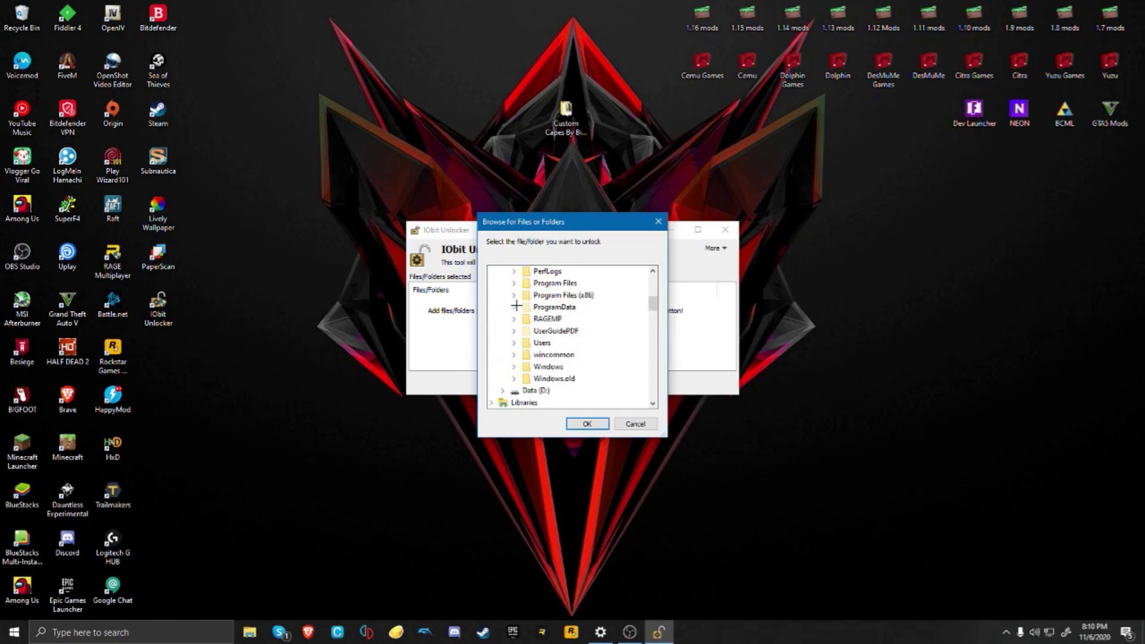
{"action": "left_click", "coordinate": [514, 283]}
{"action": "scroll", "coordinate": [517, 295], "scroll_direction": "down", "scroll_amount": 6}
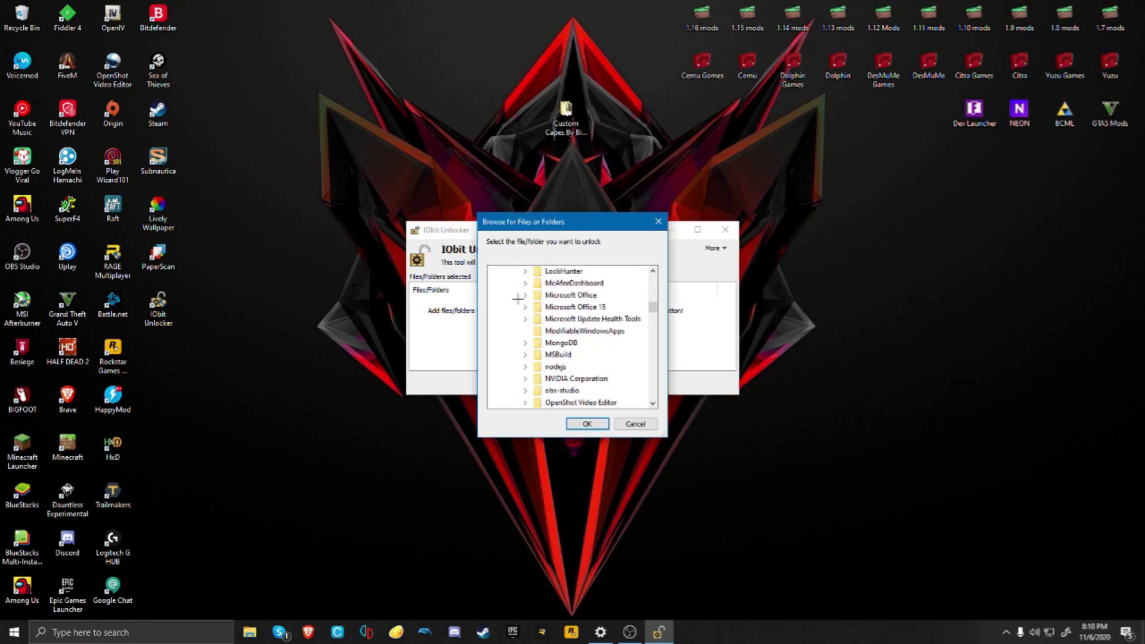
{"action": "scroll", "coordinate": [521, 335], "scroll_direction": "down", "scroll_amount": 4}
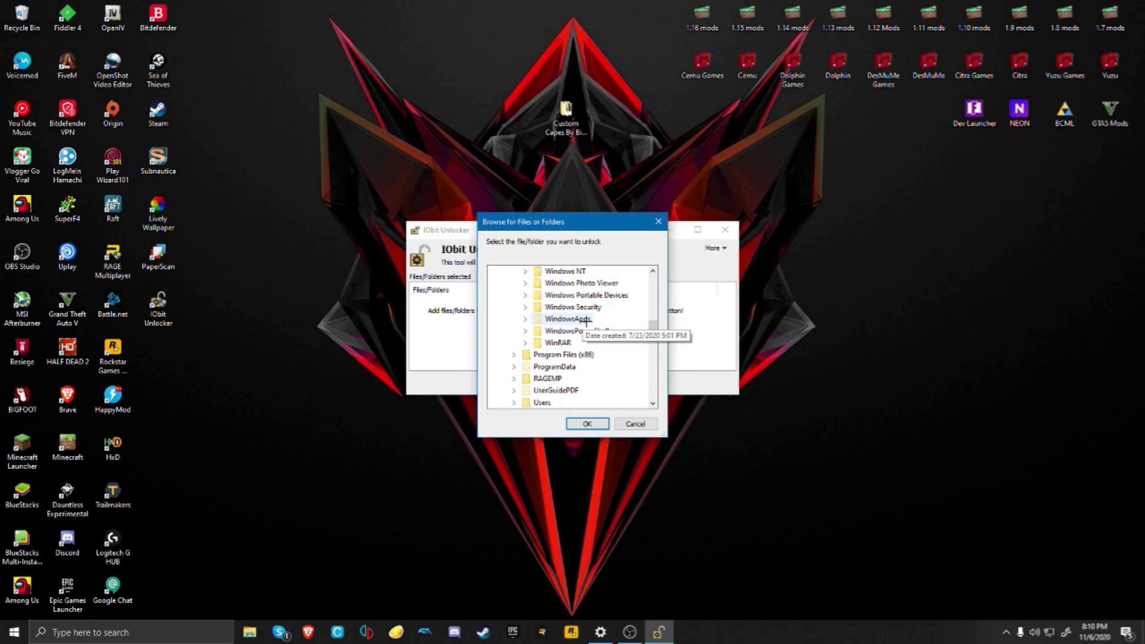
{"action": "left_click", "coordinate": [636, 424]}
{"action": "key", "text": "alt+F4"}
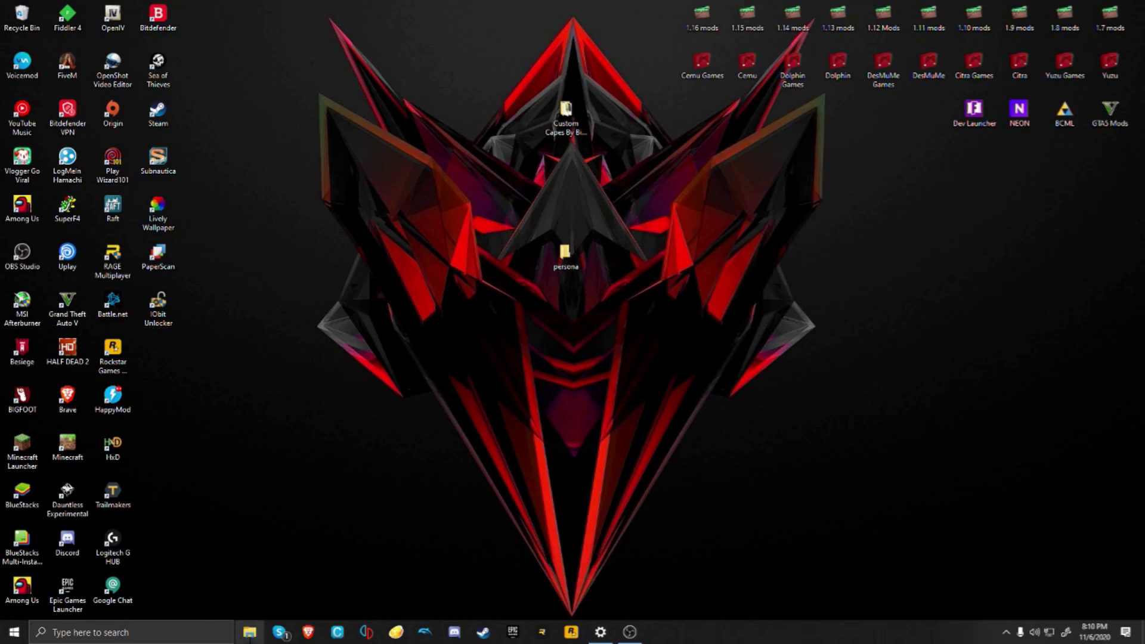
Browse to C:\Program Files in File Explorer and scroll down to check the WindowsApps folder
{"action": "left_click", "coordinate": [250, 633]}
{"action": "scroll", "coordinate": [137, 454], "scroll_direction": "down", "scroll_amount": 1}
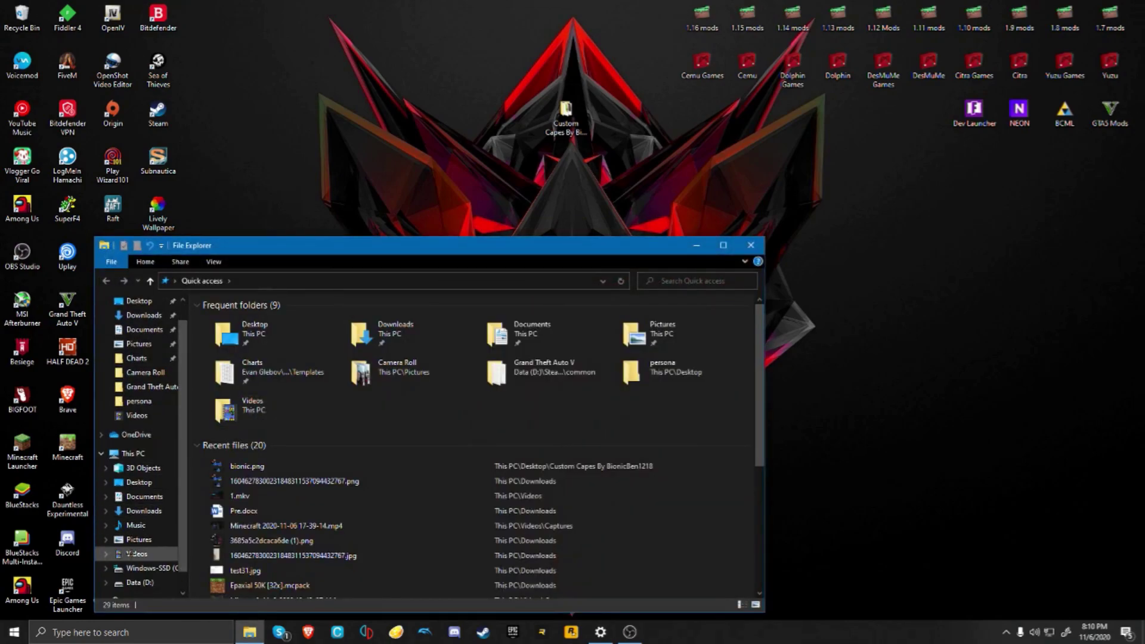
{"action": "left_click", "coordinate": [144, 568]}
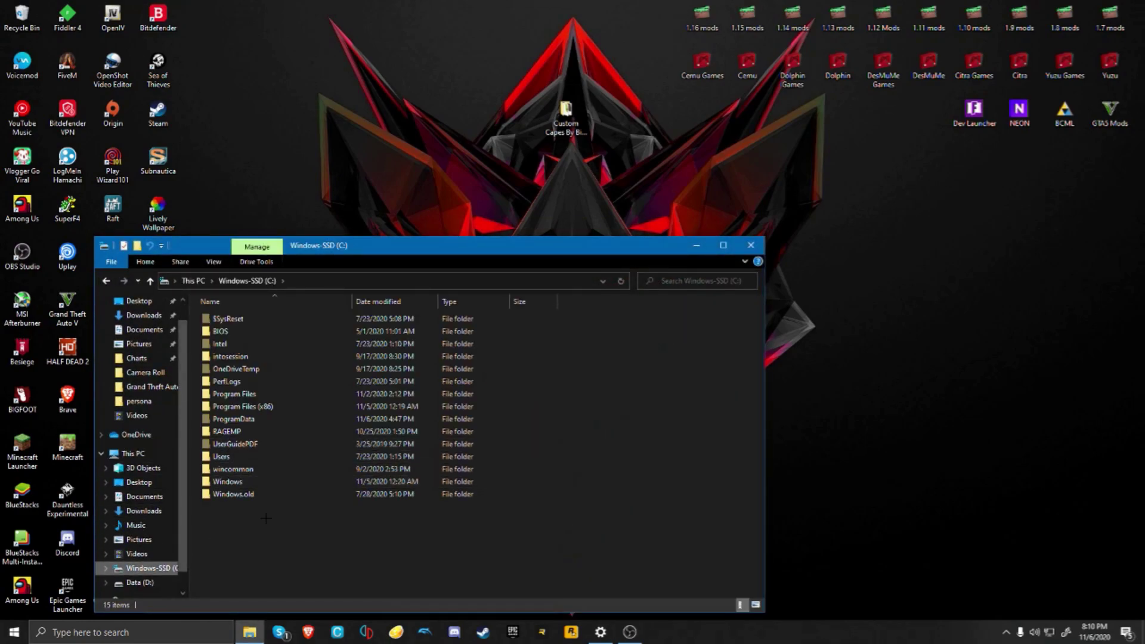
{"action": "left_click", "coordinate": [268, 393]}
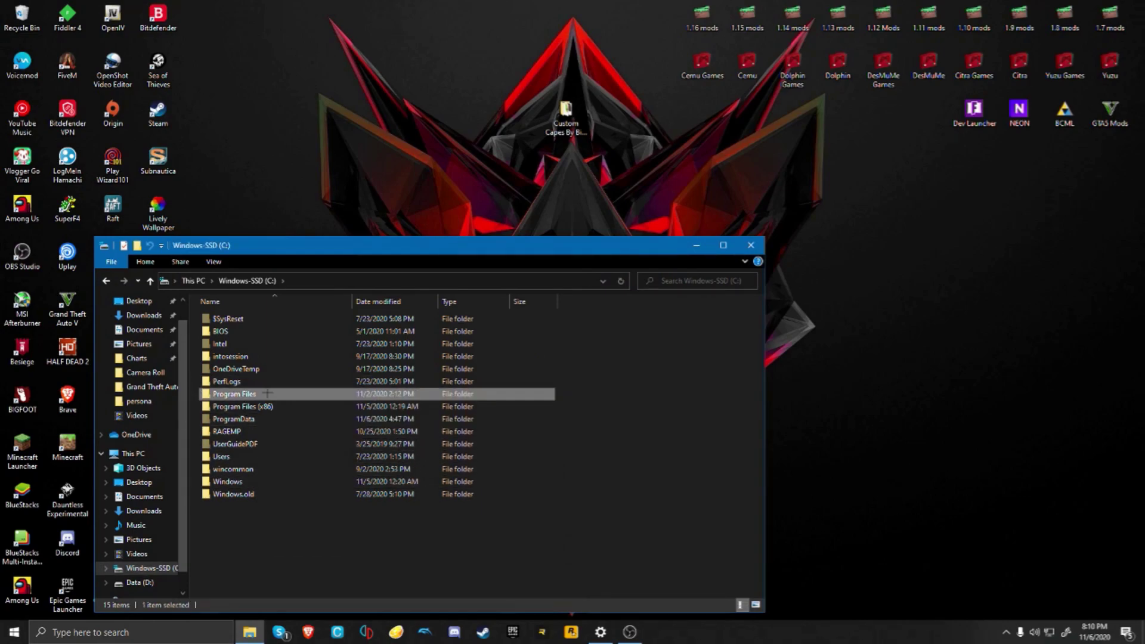
{"action": "double_click", "coordinate": [268, 394]}
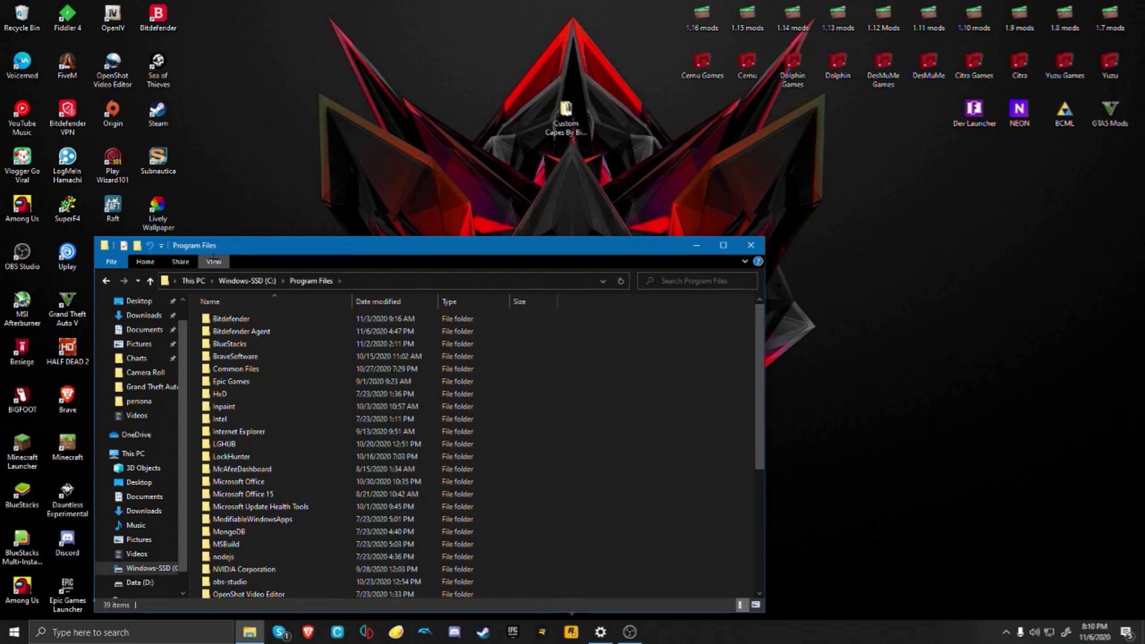
{"action": "left_click", "coordinate": [213, 262]}
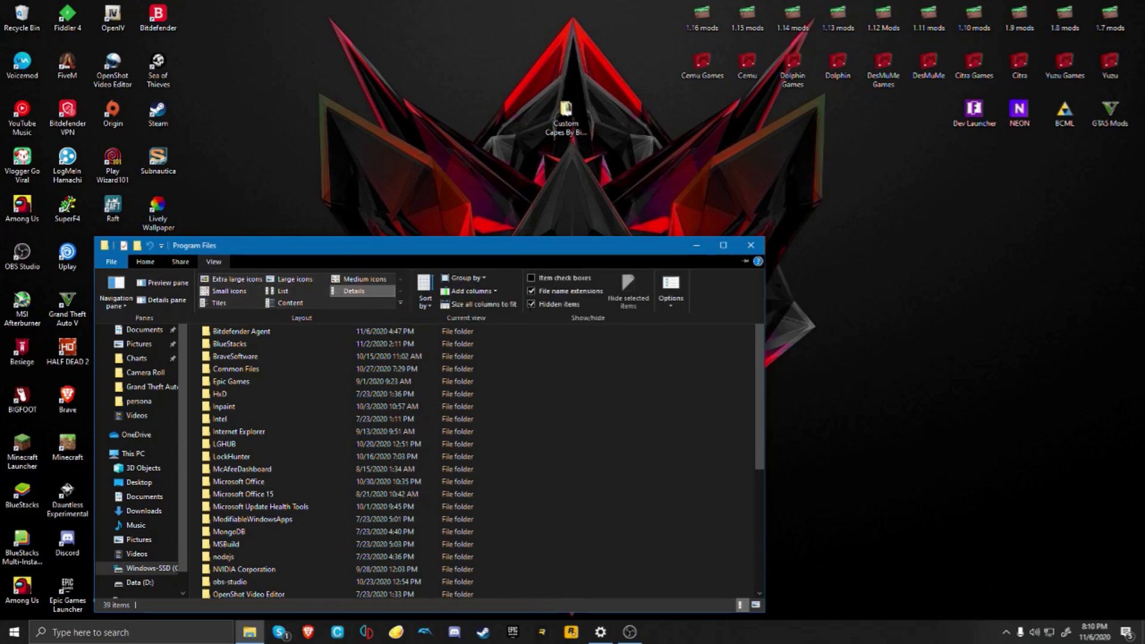
{"action": "scroll", "coordinate": [418, 459], "scroll_direction": "down", "scroll_amount": 4}
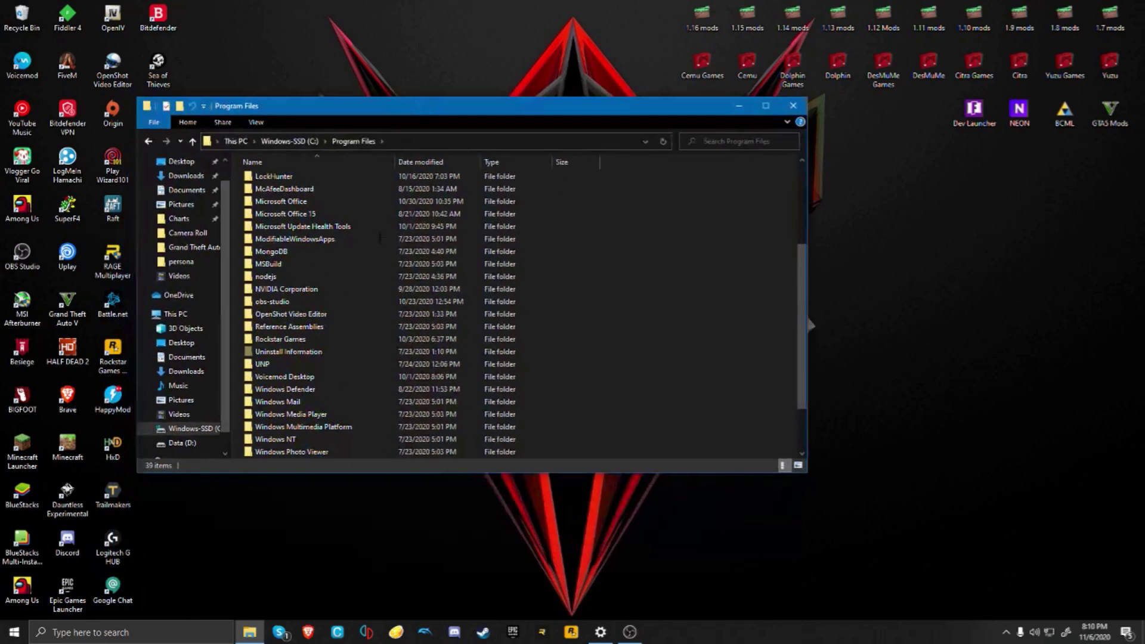
{"action": "scroll", "coordinate": [280, 301], "scroll_direction": "down", "scroll_amount": 2}
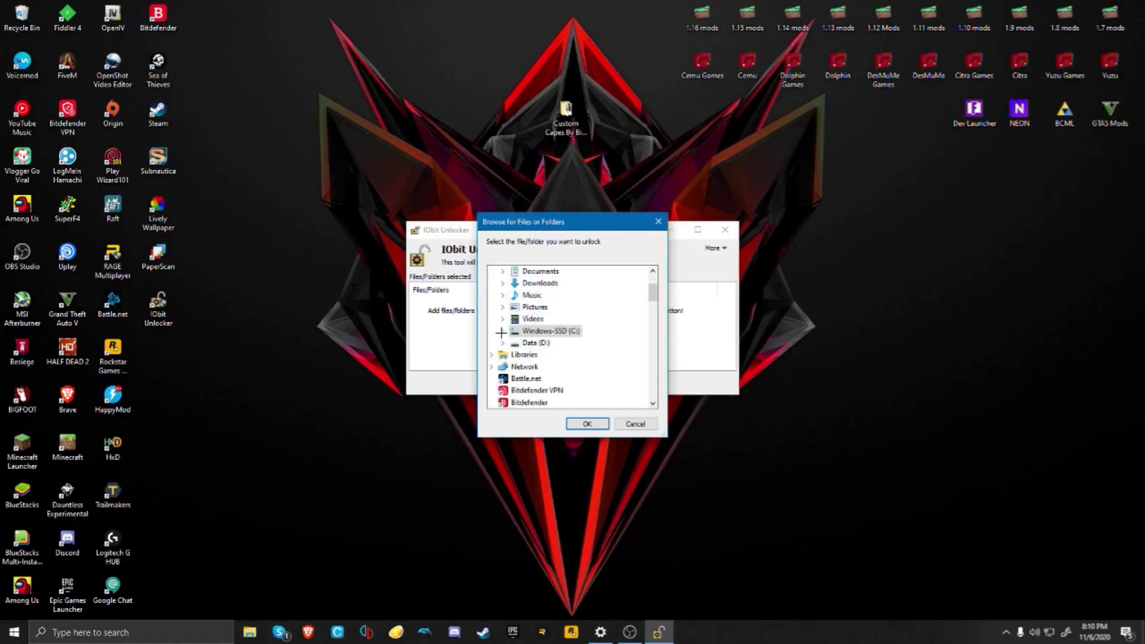
Expand the Windows-SSD (C:) drive and its Program Files folder in IObit Unlocker's browser
{"action": "left_click", "coordinate": [503, 331]}
{"action": "scroll", "coordinate": [505, 348], "scroll_direction": "down", "scroll_amount": 2}
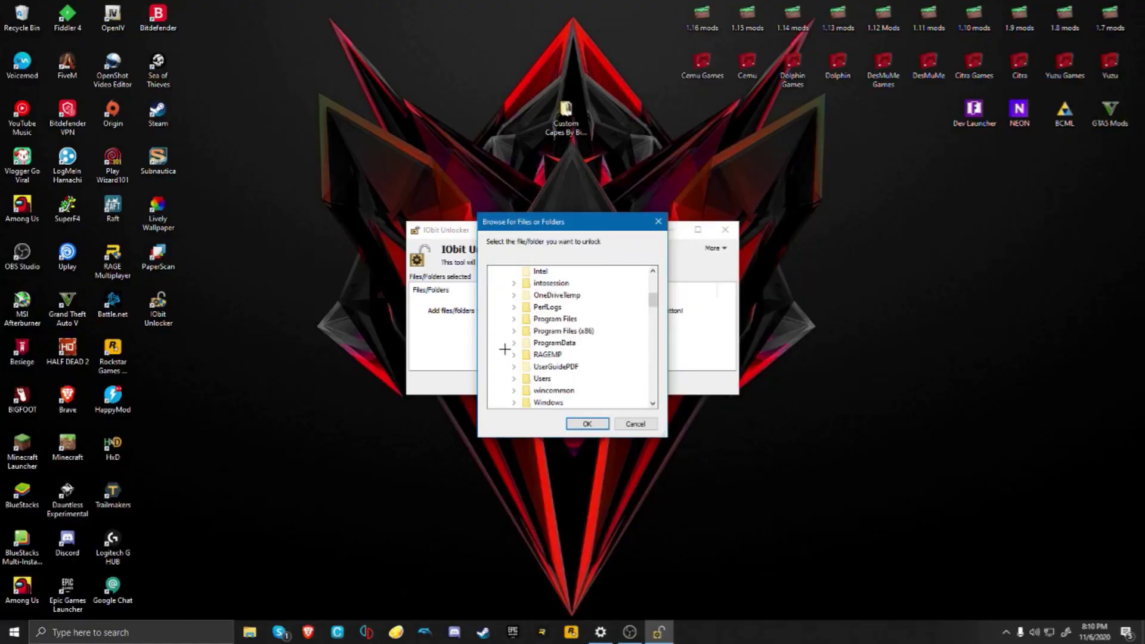
{"action": "left_click", "coordinate": [514, 331]}
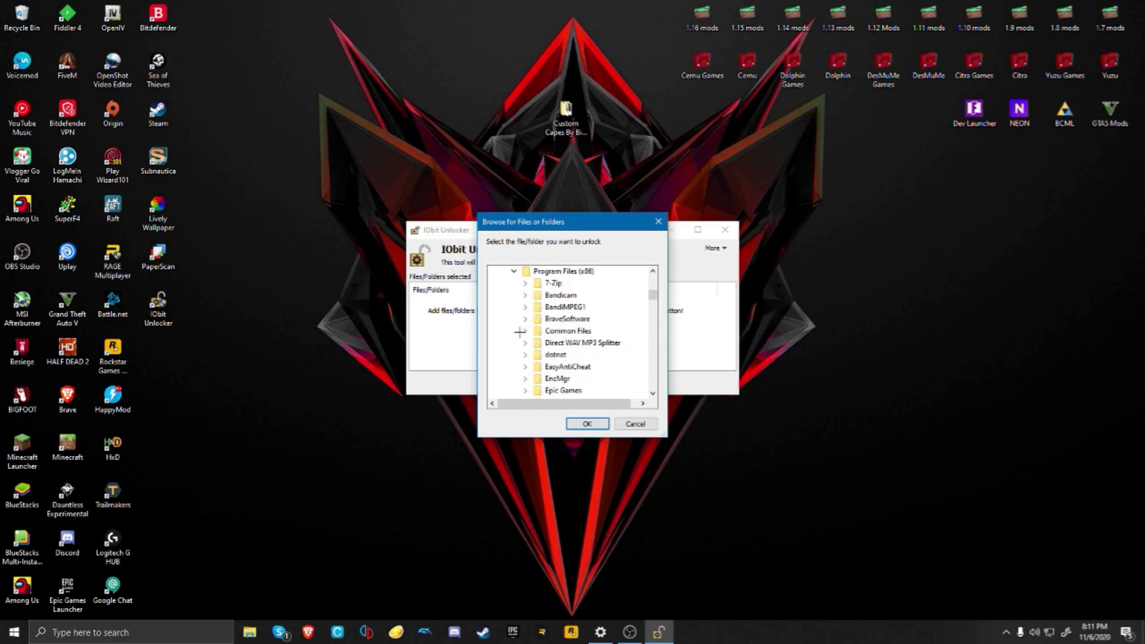
{"action": "scroll", "coordinate": [507, 300], "scroll_direction": "up", "scroll_amount": 1}
{"action": "left_click", "coordinate": [514, 307]}
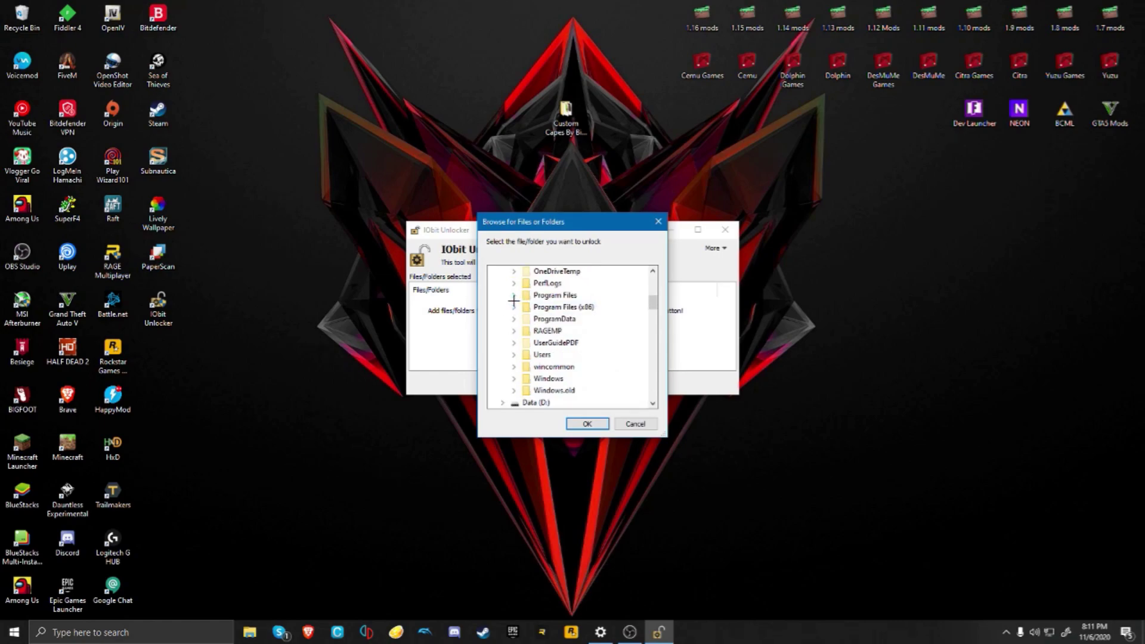
{"action": "left_click", "coordinate": [513, 296]}
{"action": "scroll", "coordinate": [514, 303], "scroll_direction": "down", "scroll_amount": 6}
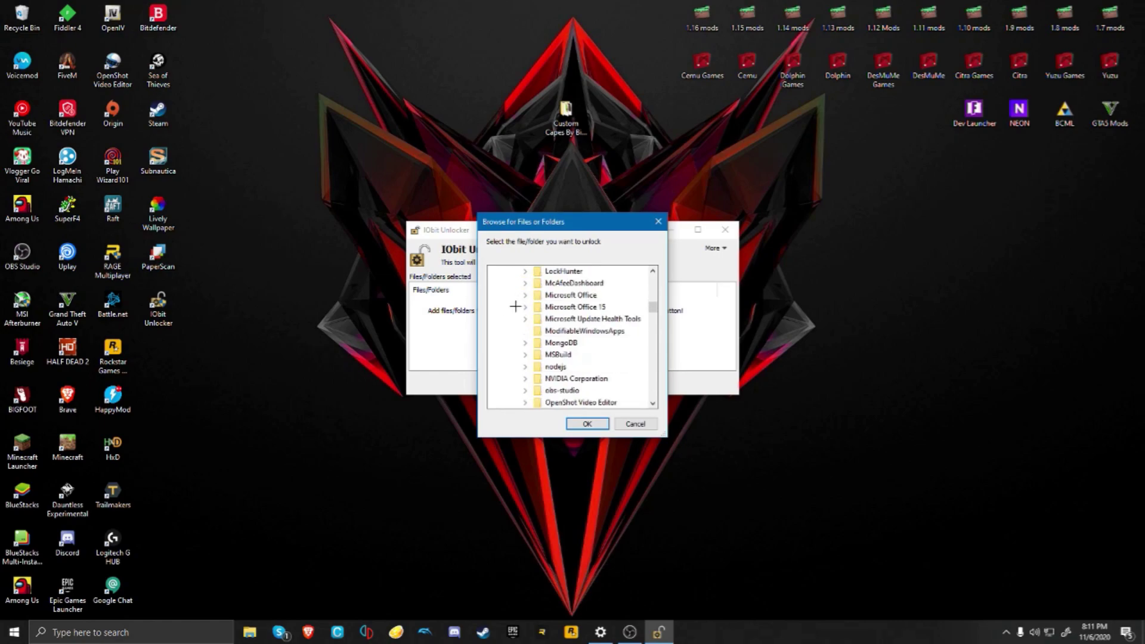
{"action": "scroll", "coordinate": [575, 393], "scroll_direction": "down", "scroll_amount": 7}
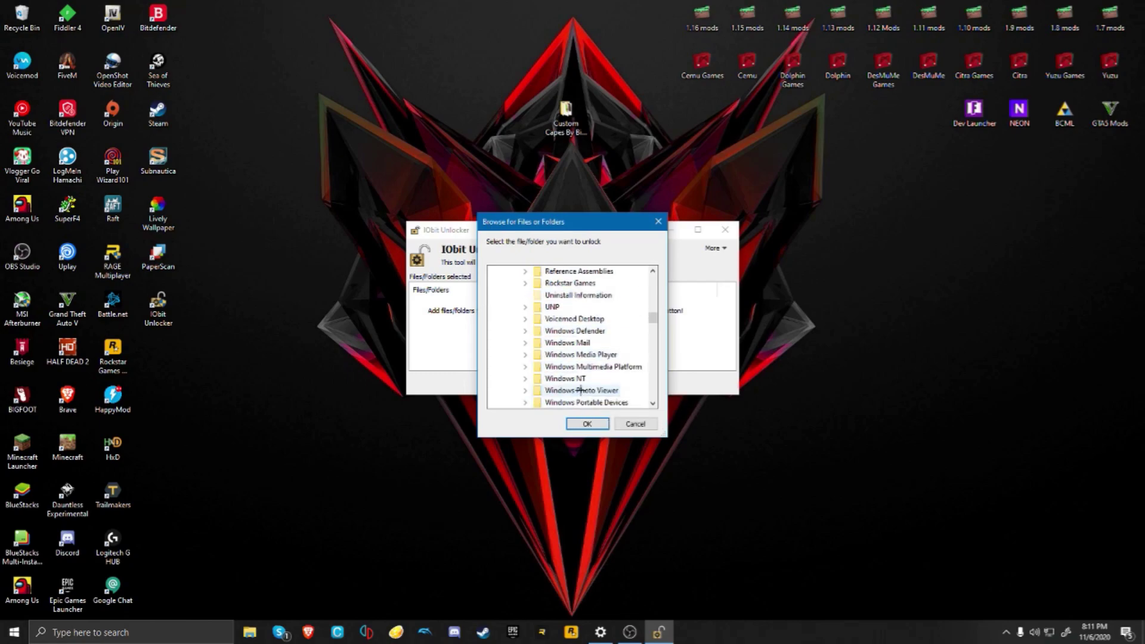
Expand WindowsApps > Microsoft.MinecraftUWP > data > skin_packs and select the persona folder
{"action": "left_click", "coordinate": [525, 354]}
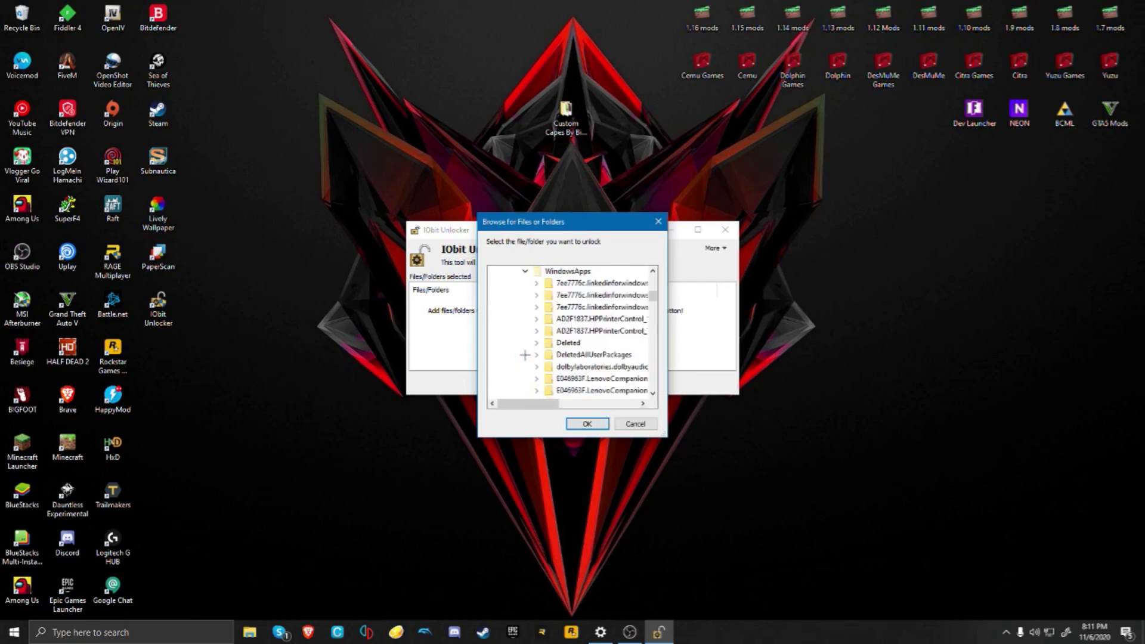
{"action": "scroll", "coordinate": [532, 357], "scroll_direction": "down", "scroll_amount": 10}
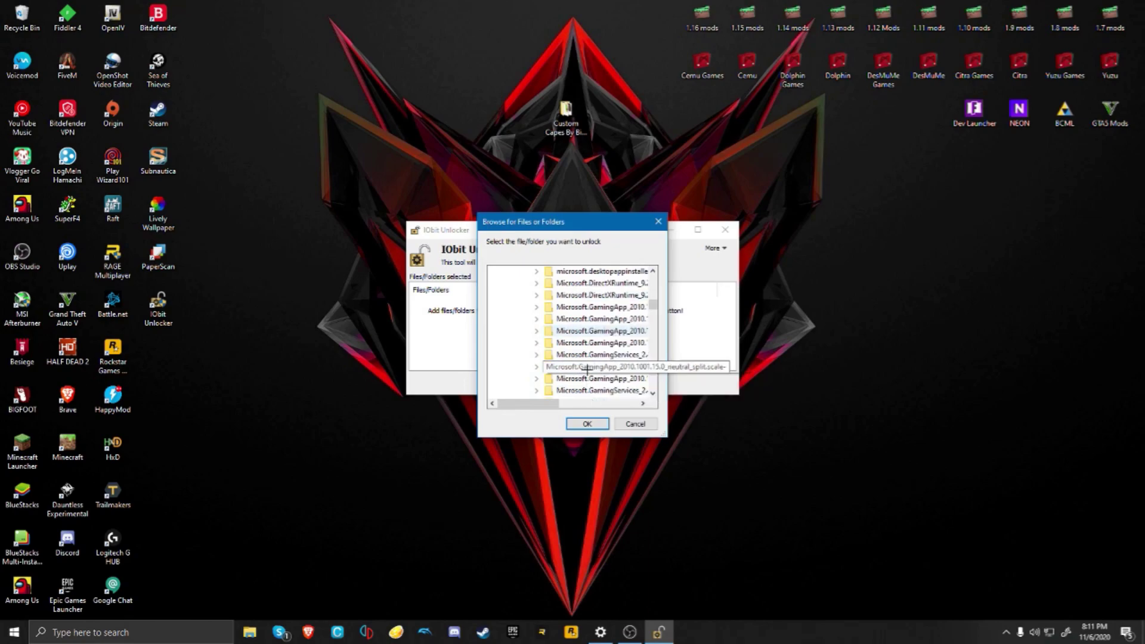
{"action": "scroll", "coordinate": [601, 375], "scroll_direction": "down", "scroll_amount": 8}
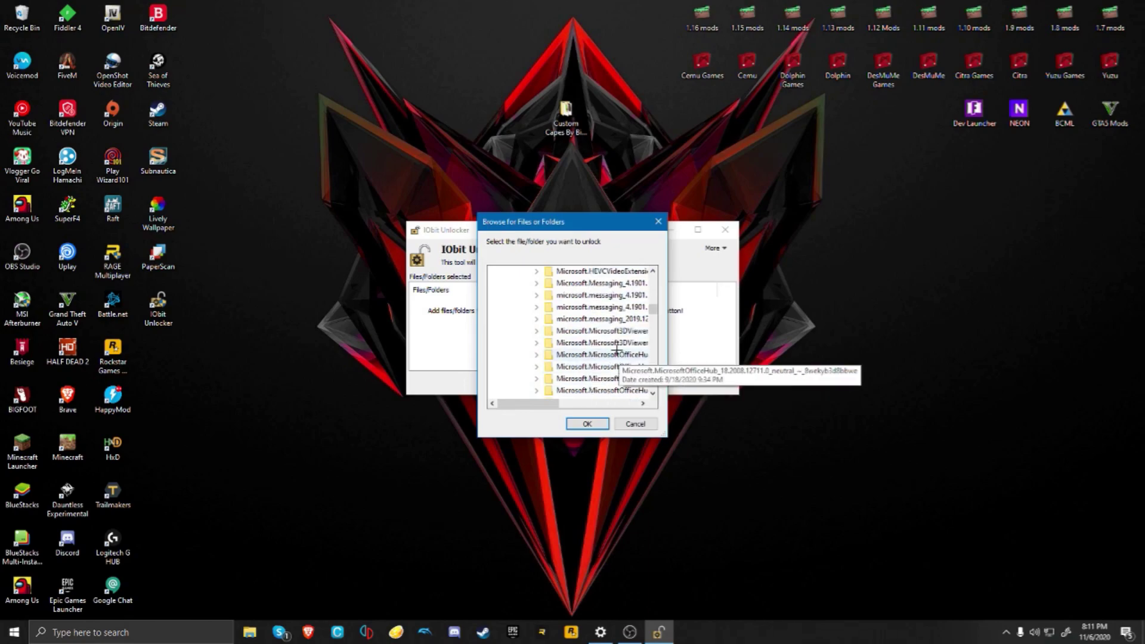
{"action": "scroll", "coordinate": [594, 365], "scroll_direction": "down", "scroll_amount": 3}
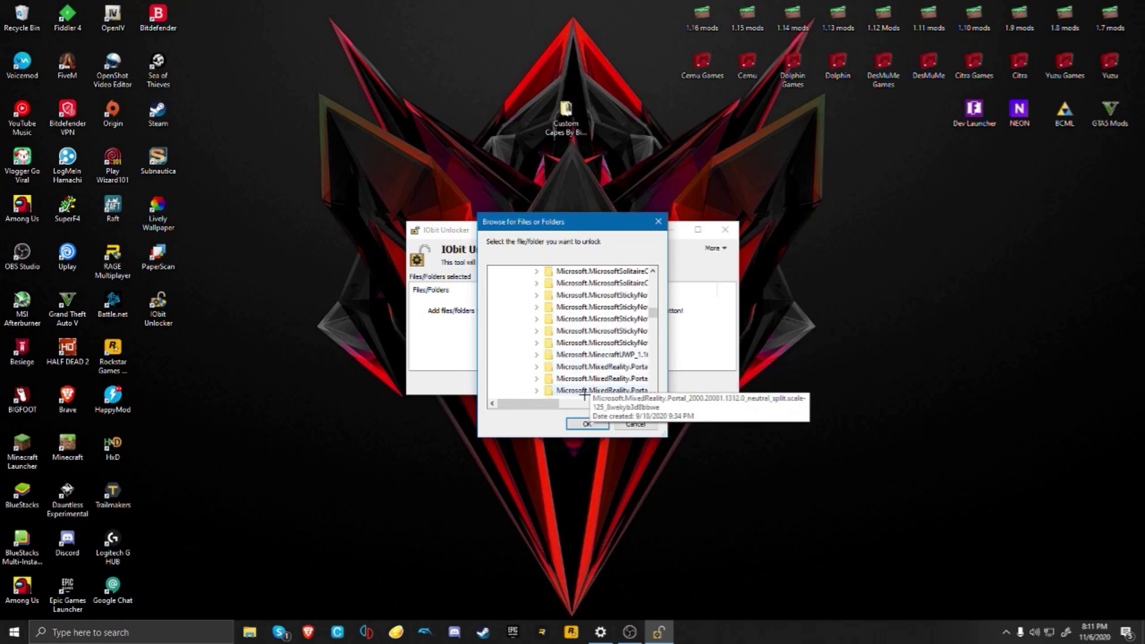
{"action": "left_click_drag", "start_coordinate": [545, 403], "coordinate": [539, 401]}
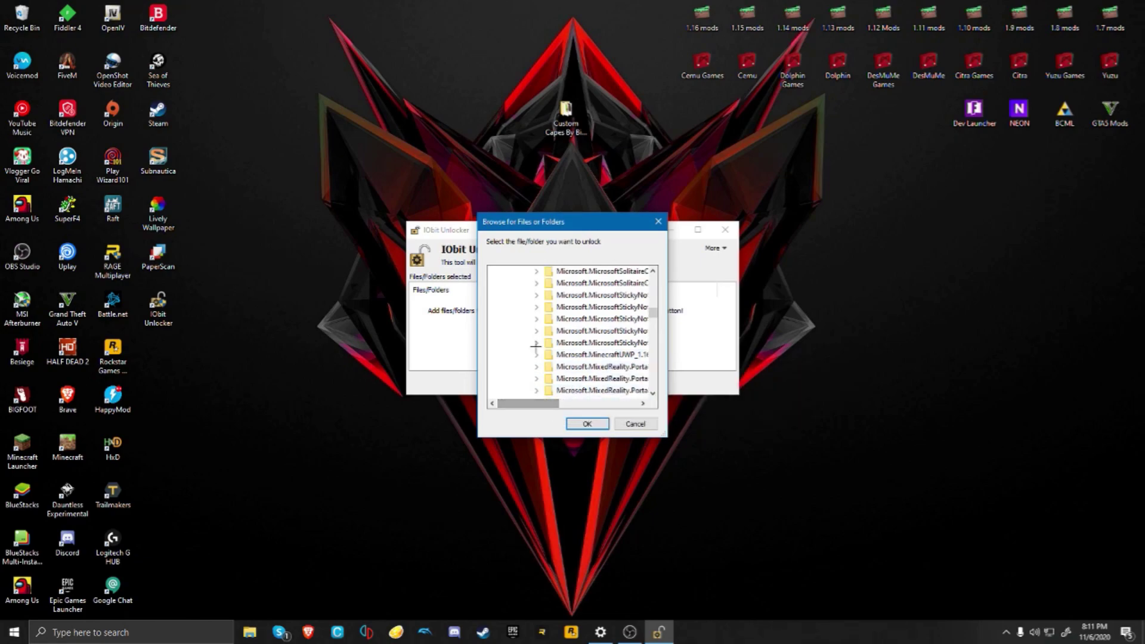
{"action": "double_click", "coordinate": [571, 354]}
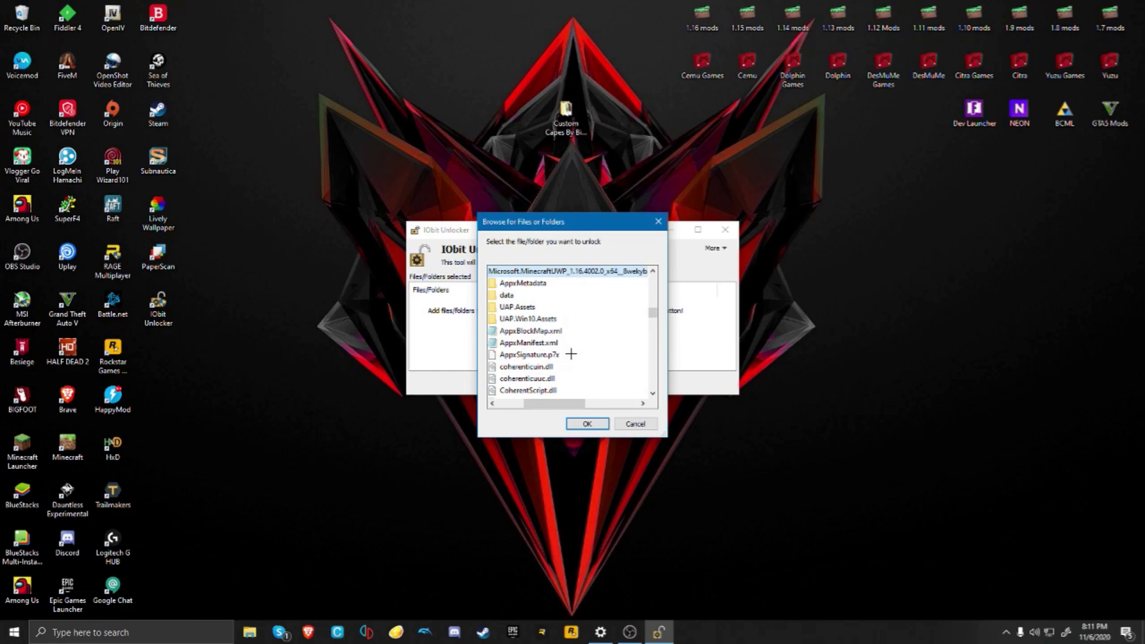
{"action": "double_click", "coordinate": [520, 298]}
{"action": "scroll", "coordinate": [541, 358], "scroll_direction": "down", "scroll_amount": 1}
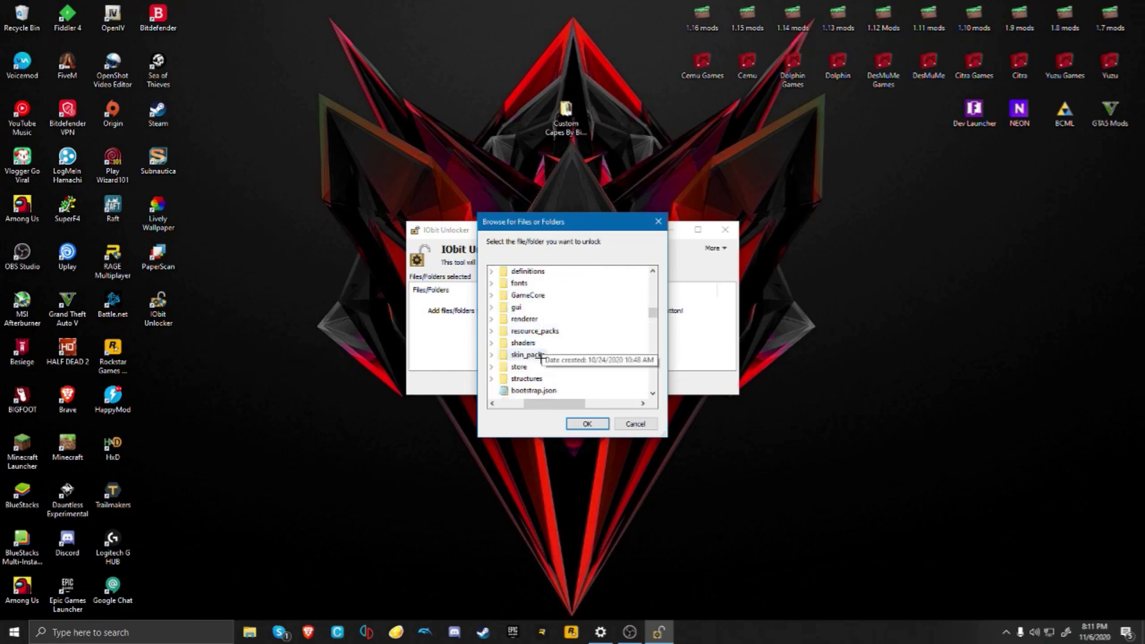
{"action": "double_click", "coordinate": [537, 358]}
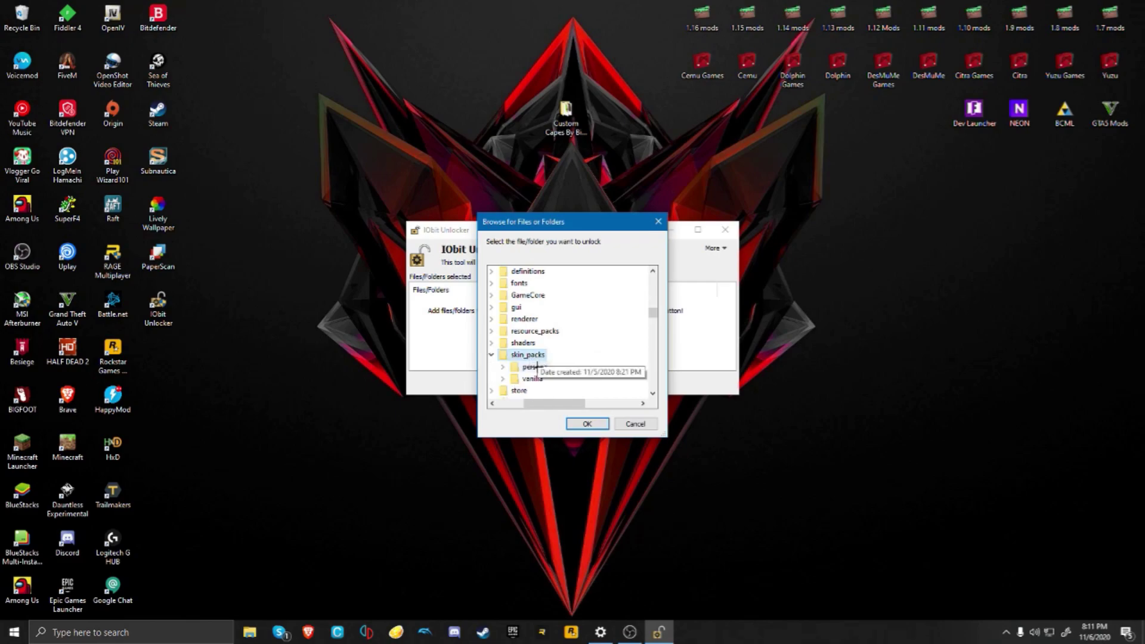
{"action": "double_click", "coordinate": [532, 366]}
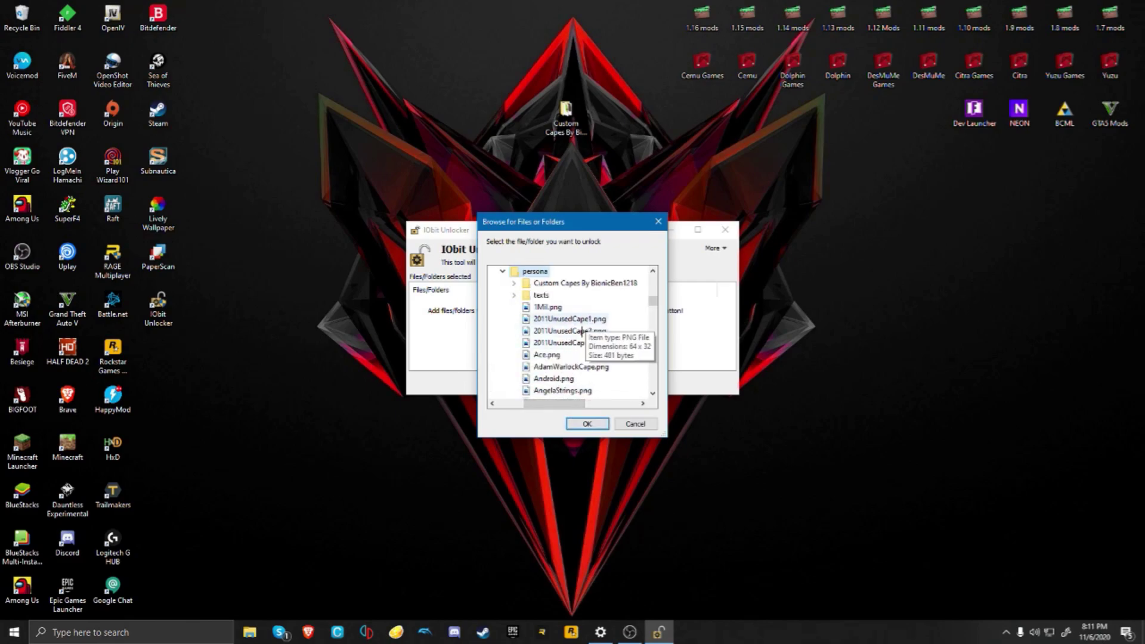
Unlock and permanently delete the skin_packs persona folder, then exit IObit Unlocker
{"action": "left_click", "coordinate": [587, 424]}
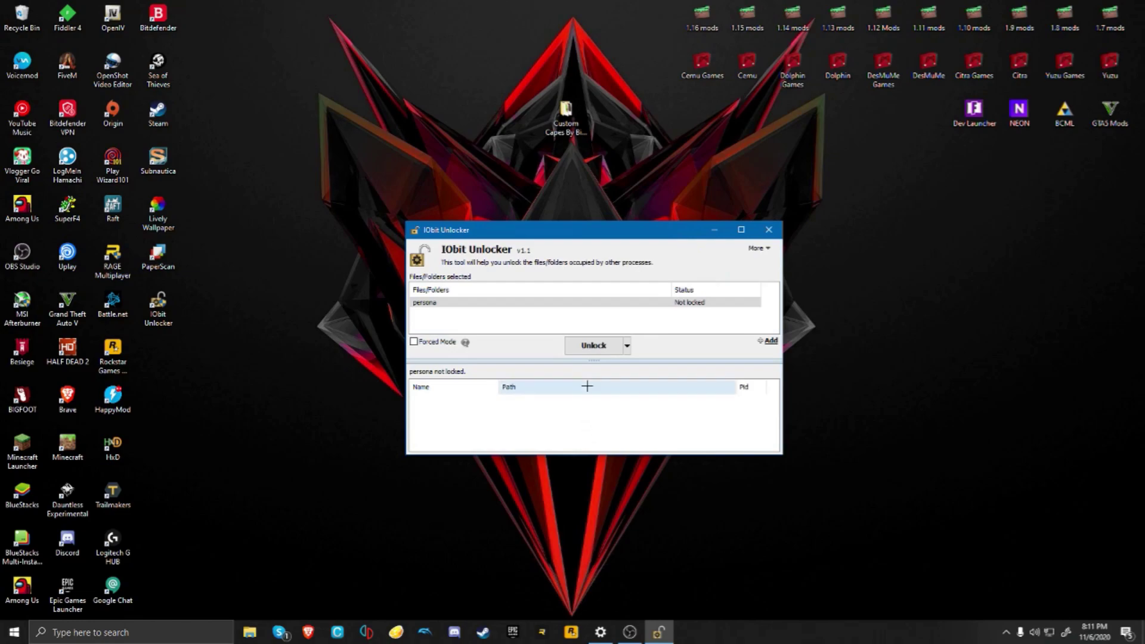
{"action": "left_click", "coordinate": [626, 345]}
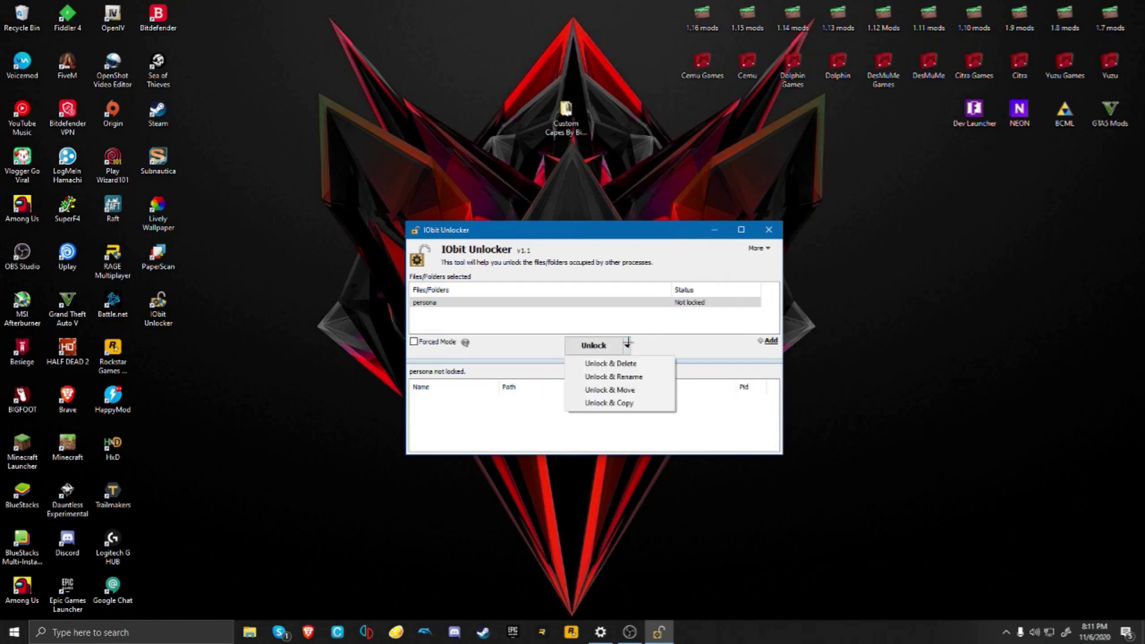
{"action": "left_click", "coordinate": [619, 363]}
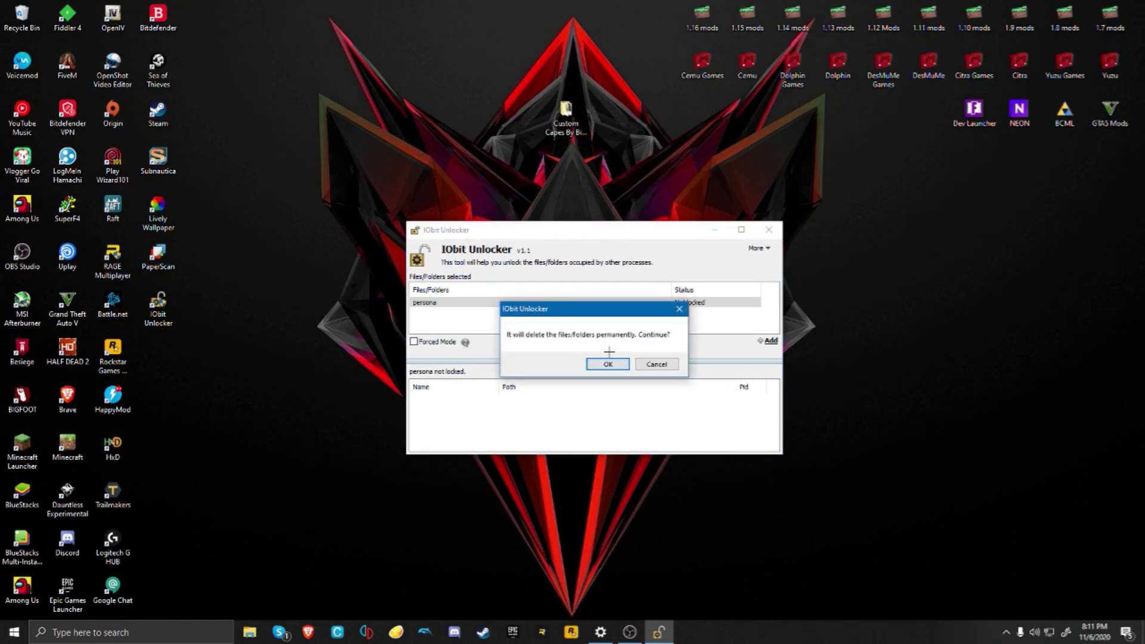
{"action": "left_click", "coordinate": [601, 363]}
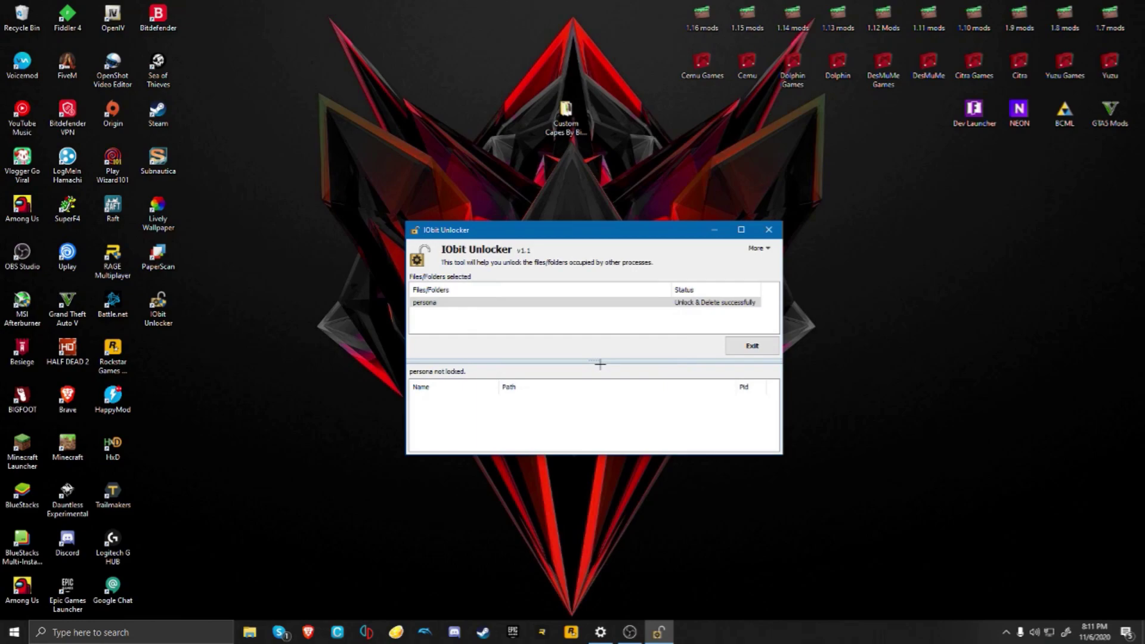
{"action": "left_click", "coordinate": [745, 350]}
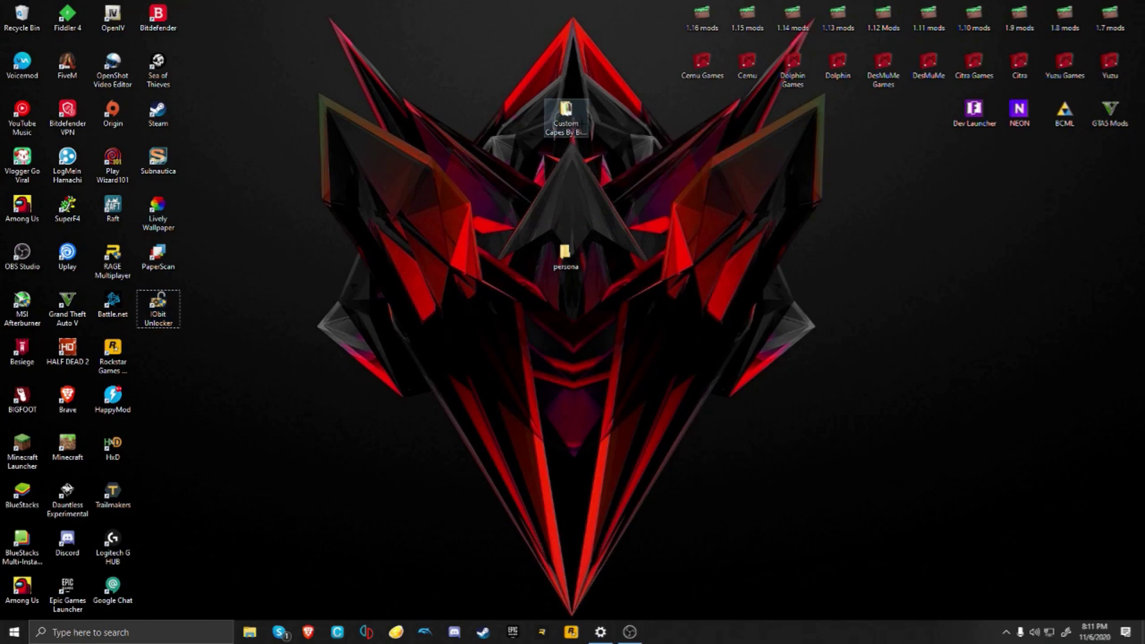
Select all 284 files in Custom Capes By BionicBen1218 and drag them into the desktop persona folder
{"action": "double_click", "coordinate": [566, 113]}
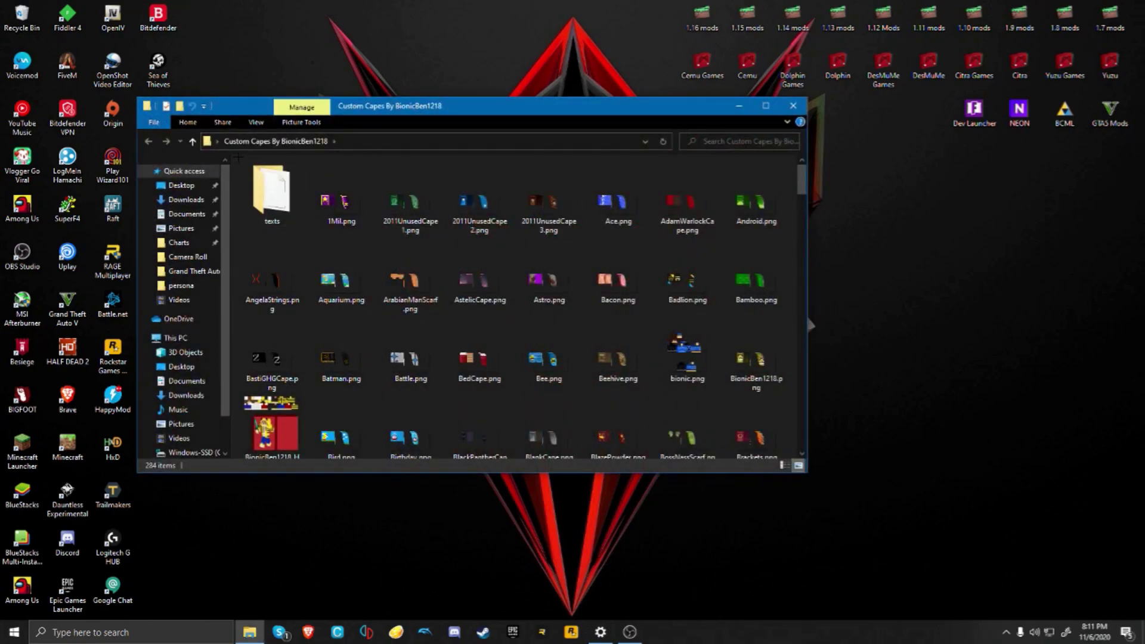
{"action": "left_click", "coordinate": [262, 185]}
{"action": "key", "text": "ctrl+a"}
{"action": "scroll", "coordinate": [807, 313], "scroll_direction": "down", "scroll_amount": 20}
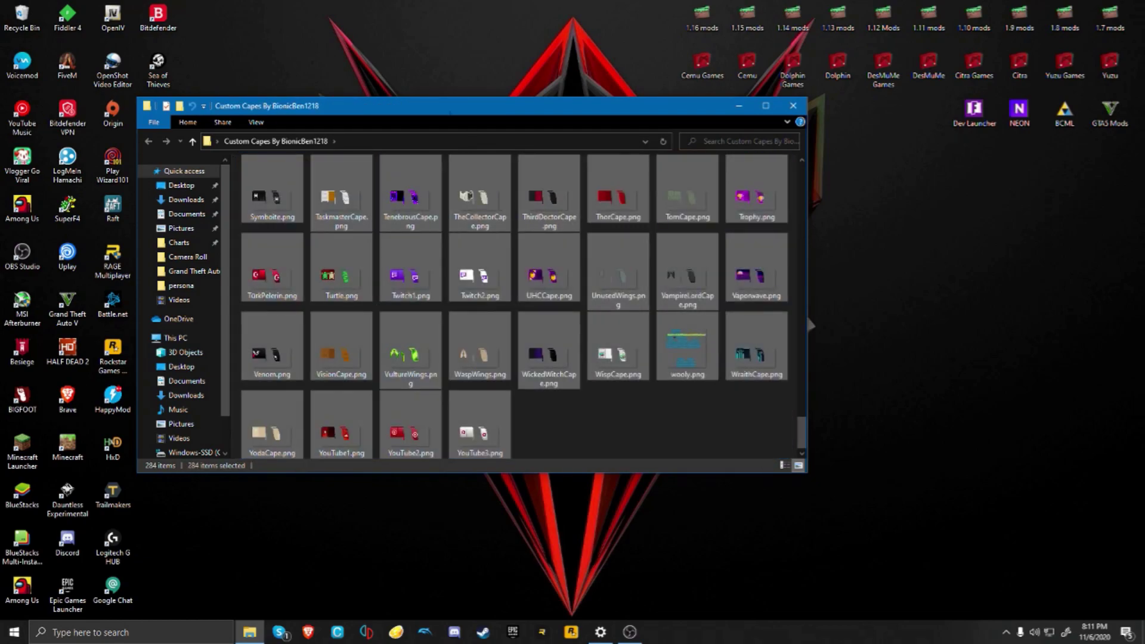
{"action": "left_click_drag", "start_coordinate": [412, 105], "coordinate": [746, 310]}
{"action": "left_click_drag", "start_coordinate": [744, 388], "coordinate": [561, 262]}
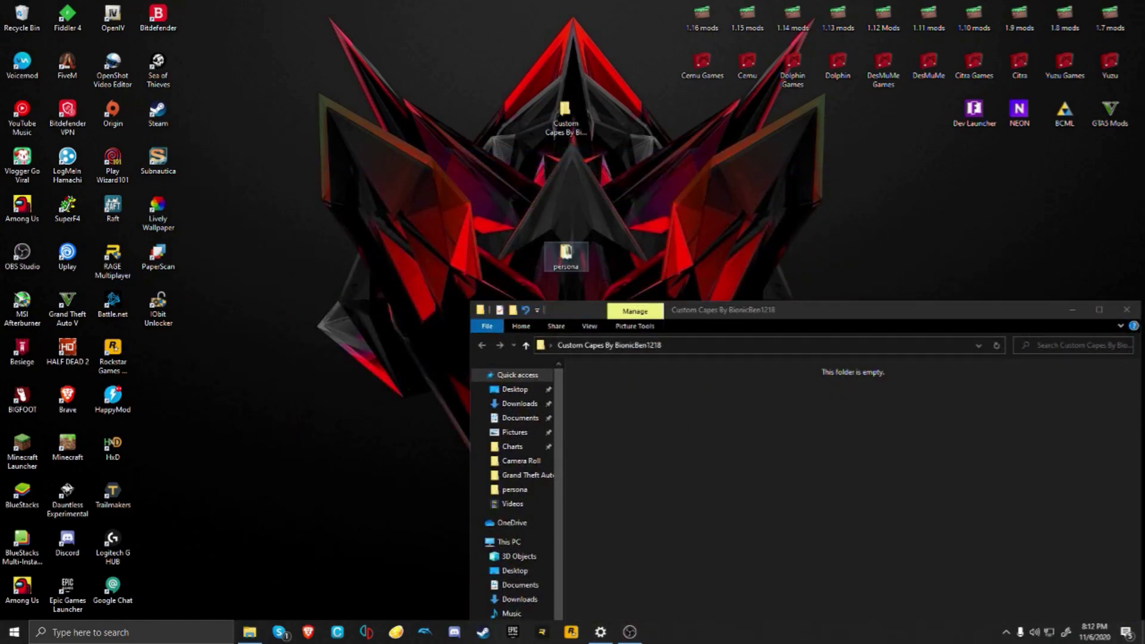
{"action": "left_click_drag", "start_coordinate": [511, 303], "coordinate": [161, 296]}
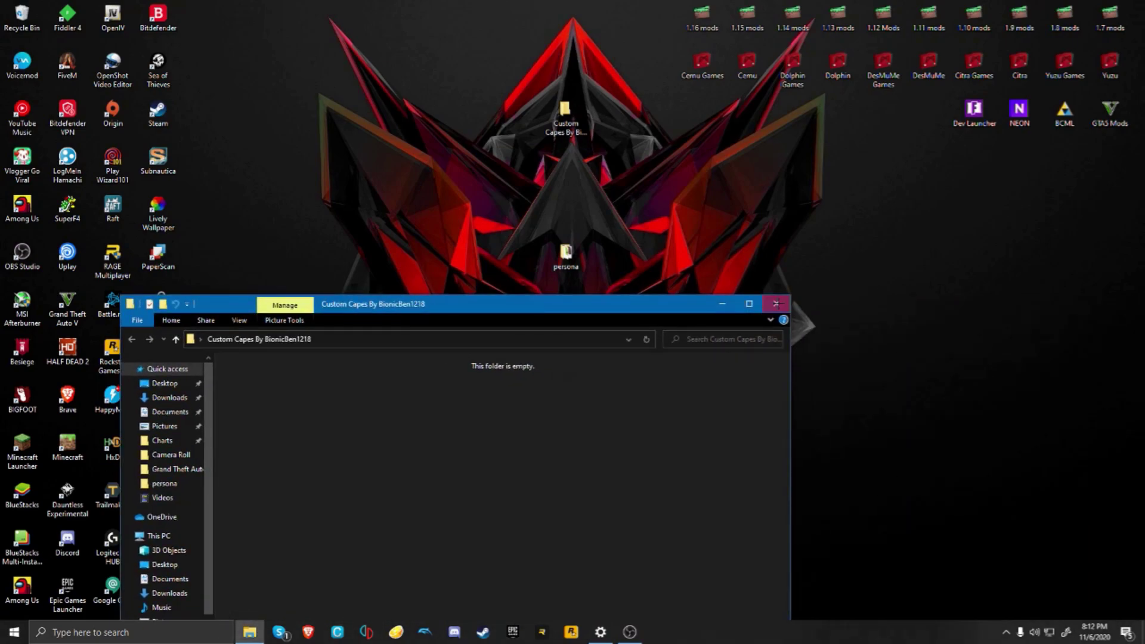
Close the emptied Custom Capes folder window
{"action": "left_click", "coordinate": [776, 303]}
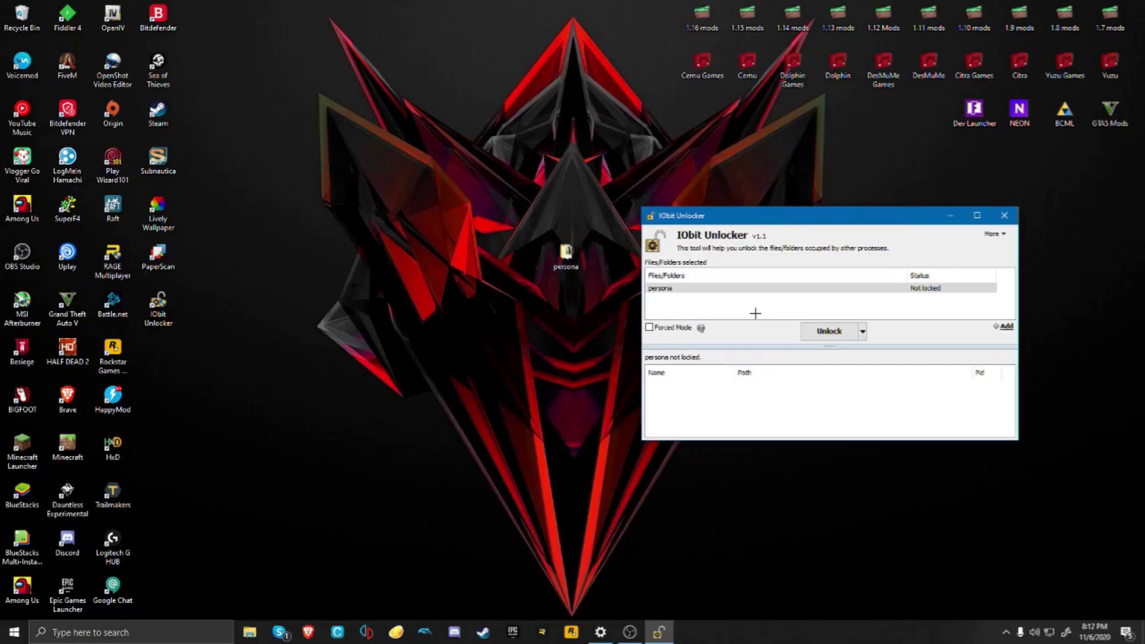
Choose Unlock & Move for persona and expand C: > Program Files in the destination browser
{"action": "left_click", "coordinate": [863, 331]}
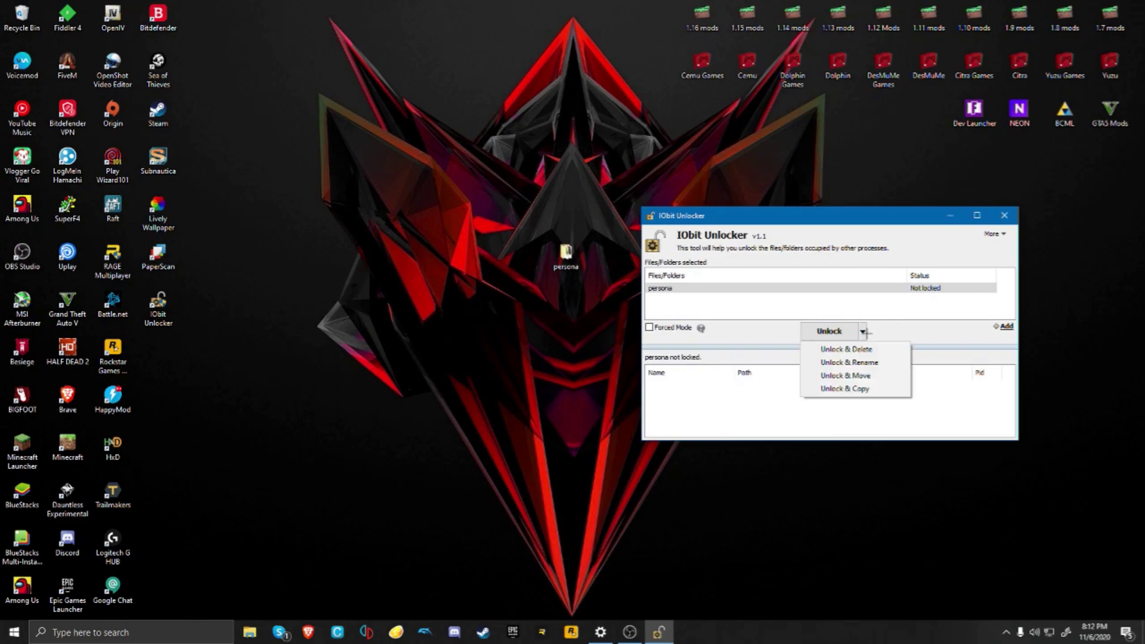
{"action": "left_click", "coordinate": [854, 376]}
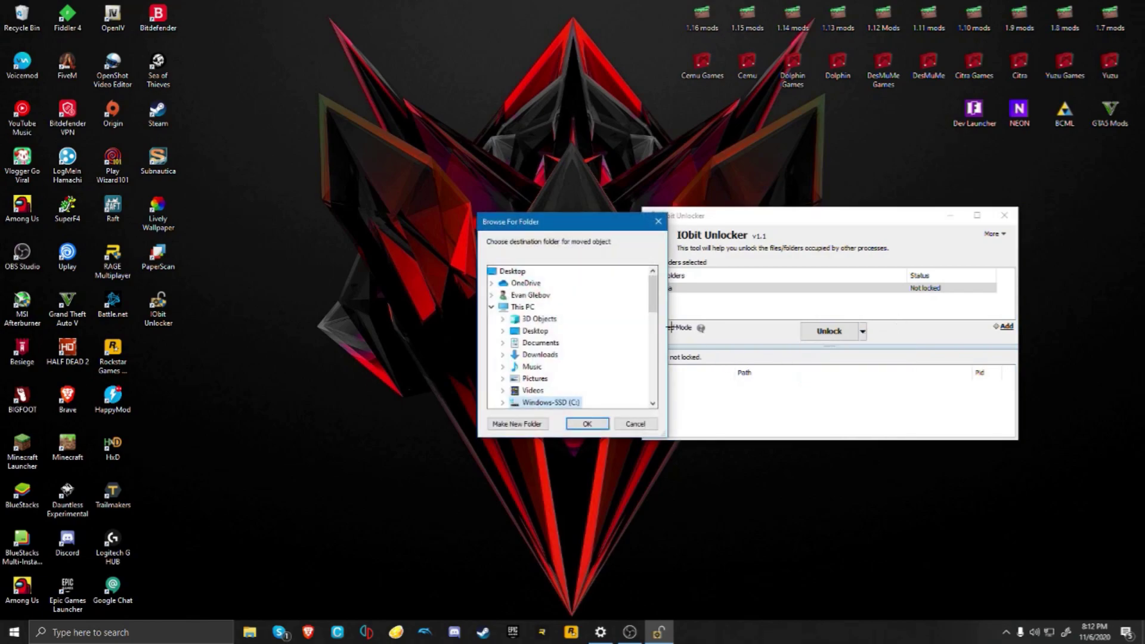
{"action": "scroll", "coordinate": [503, 372], "scroll_direction": "down", "scroll_amount": 1}
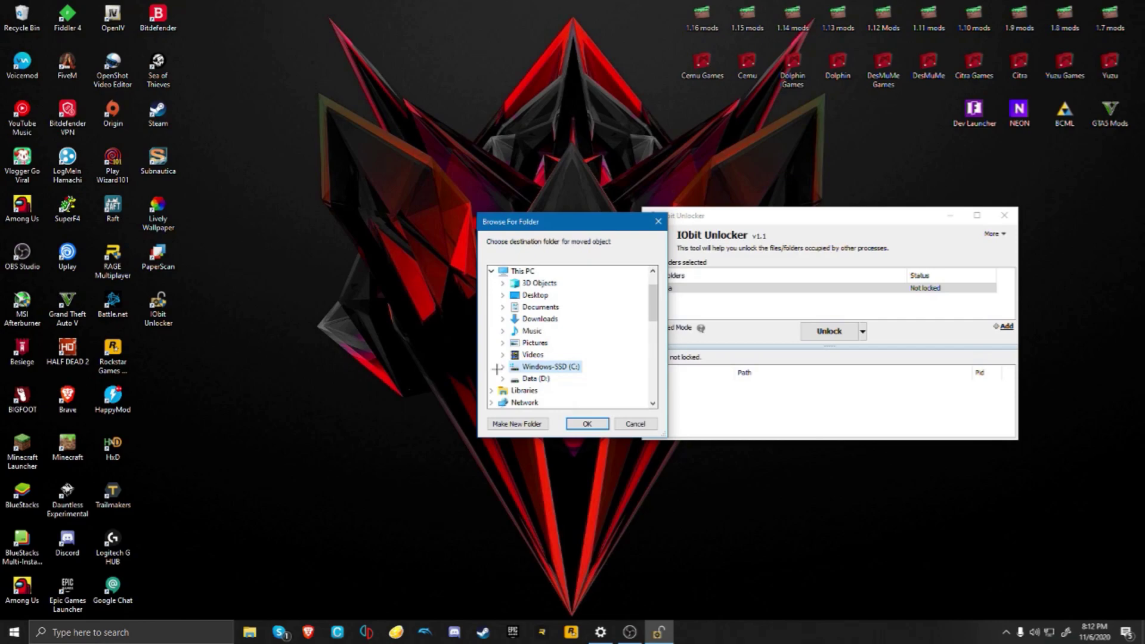
{"action": "left_click", "coordinate": [502, 366]}
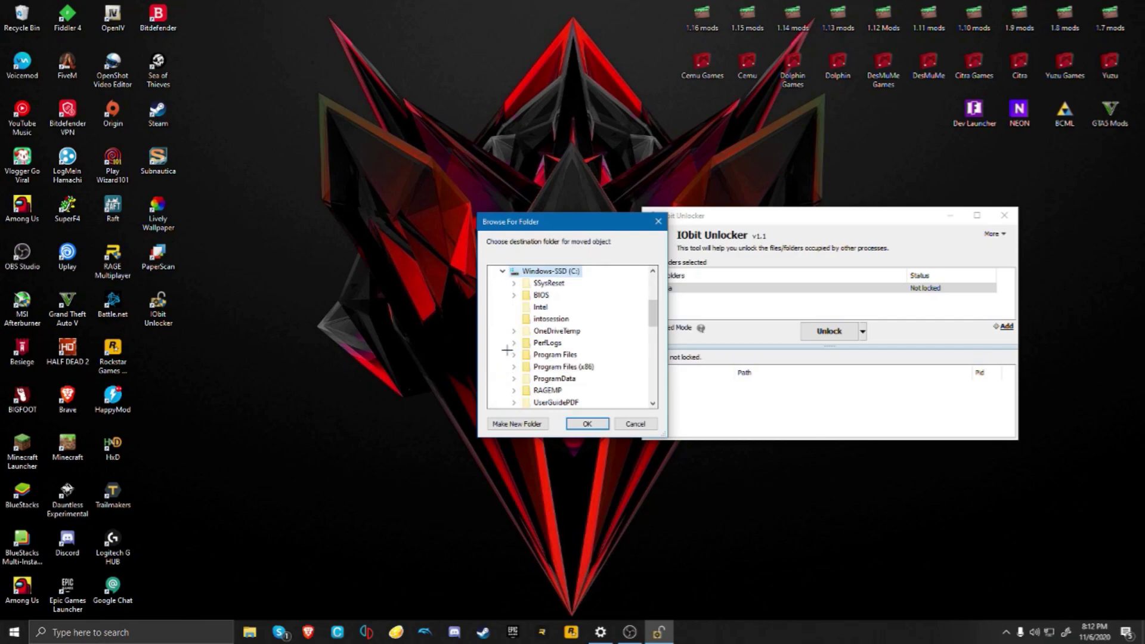
{"action": "scroll", "coordinate": [510, 319], "scroll_direction": "down", "scroll_amount": 1}
{"action": "left_click", "coordinate": [513, 319]}
{"action": "scroll", "coordinate": [517, 322], "scroll_direction": "down", "scroll_amount": 8}
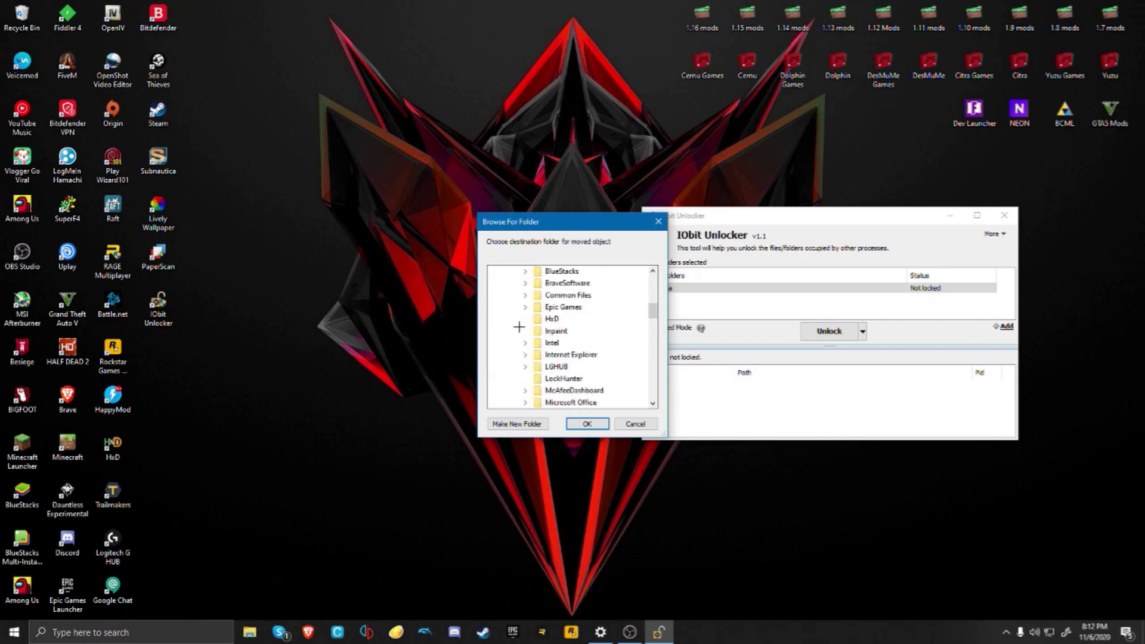
Pick WindowsApps > MinecraftUWP > data > skin_packs as the destination and confirm the move
{"action": "scroll", "coordinate": [520, 334], "scroll_direction": "up", "scroll_amount": 1}
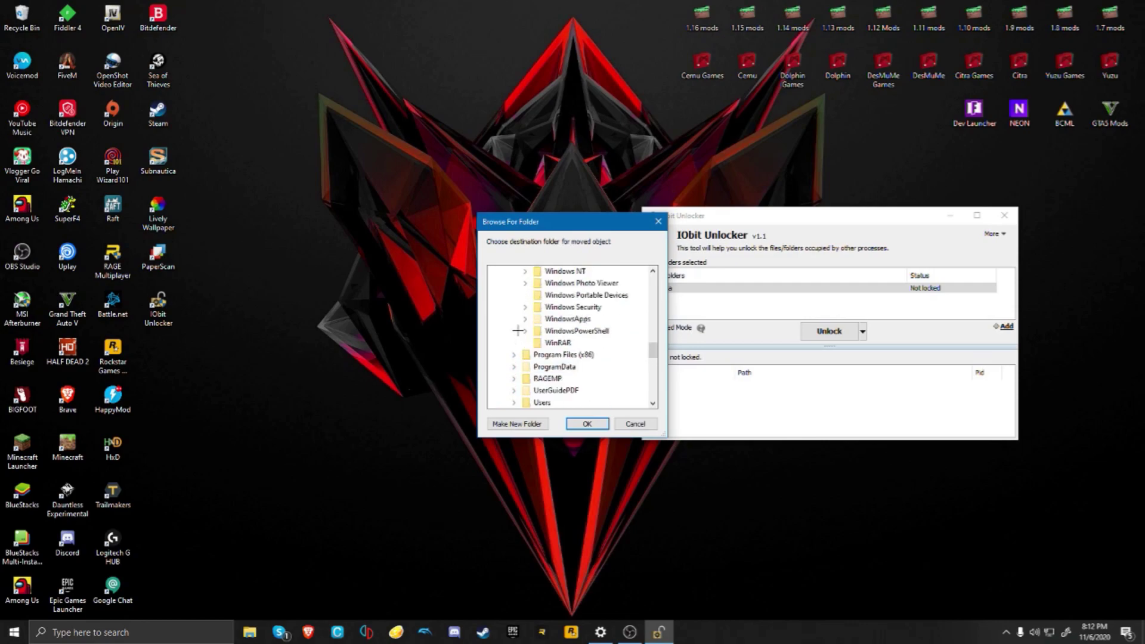
{"action": "left_click", "coordinate": [526, 319]}
{"action": "scroll", "coordinate": [530, 320], "scroll_direction": "down", "scroll_amount": 10}
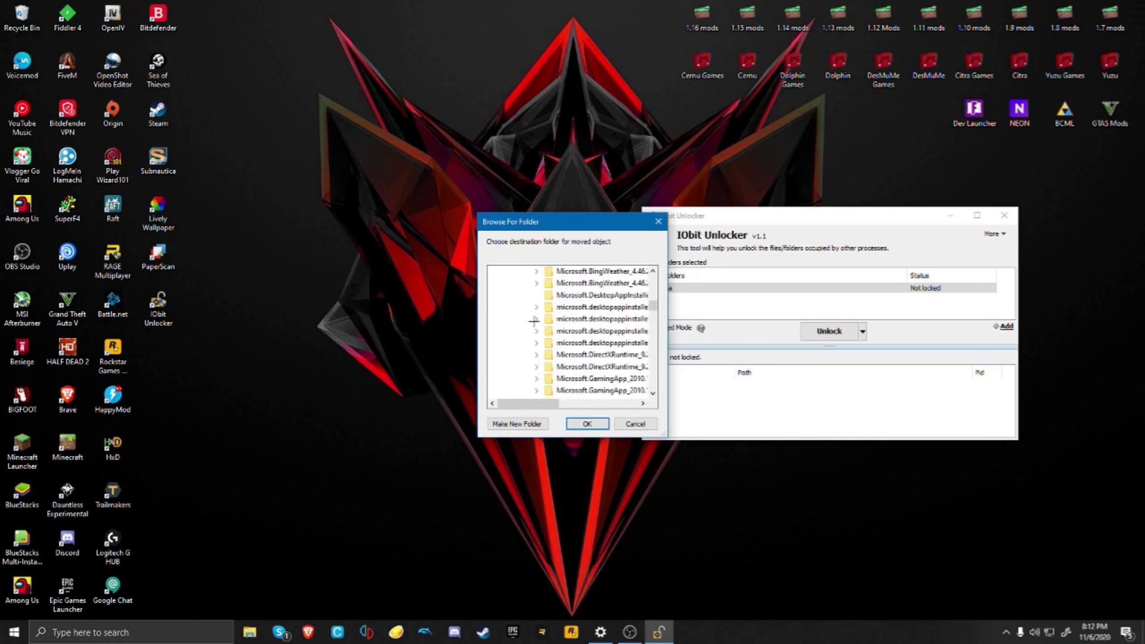
{"action": "scroll", "coordinate": [534, 321], "scroll_direction": "down", "scroll_amount": 4}
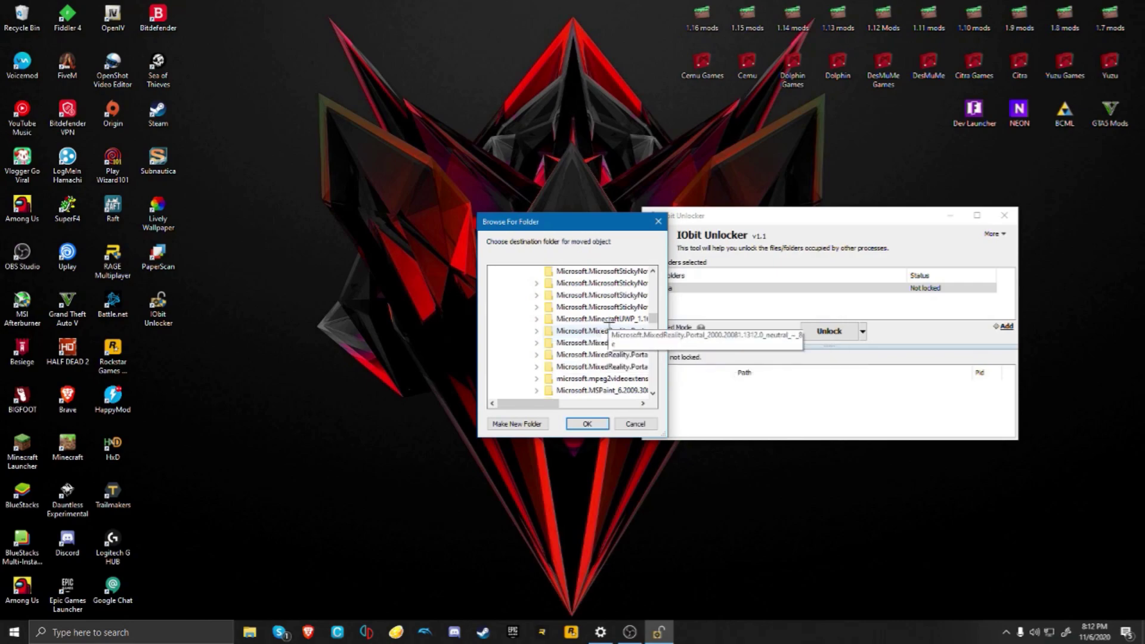
{"action": "double_click", "coordinate": [609, 320]}
{"action": "double_click", "coordinate": [508, 343]}
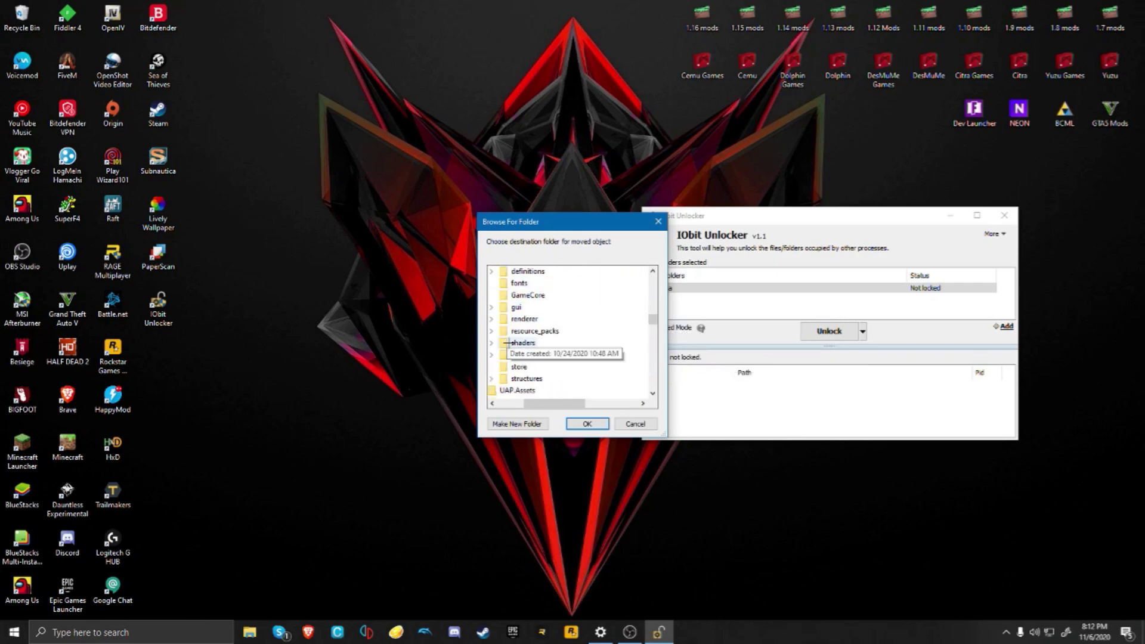
{"action": "double_click", "coordinate": [535, 354]}
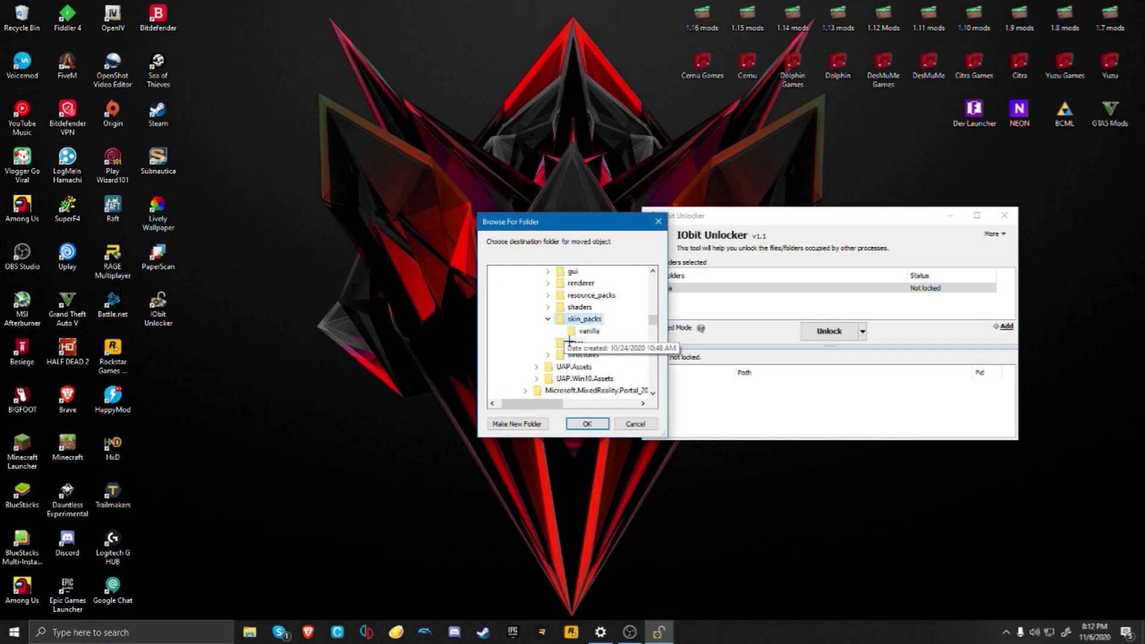
{"action": "left_click", "coordinate": [587, 424]}
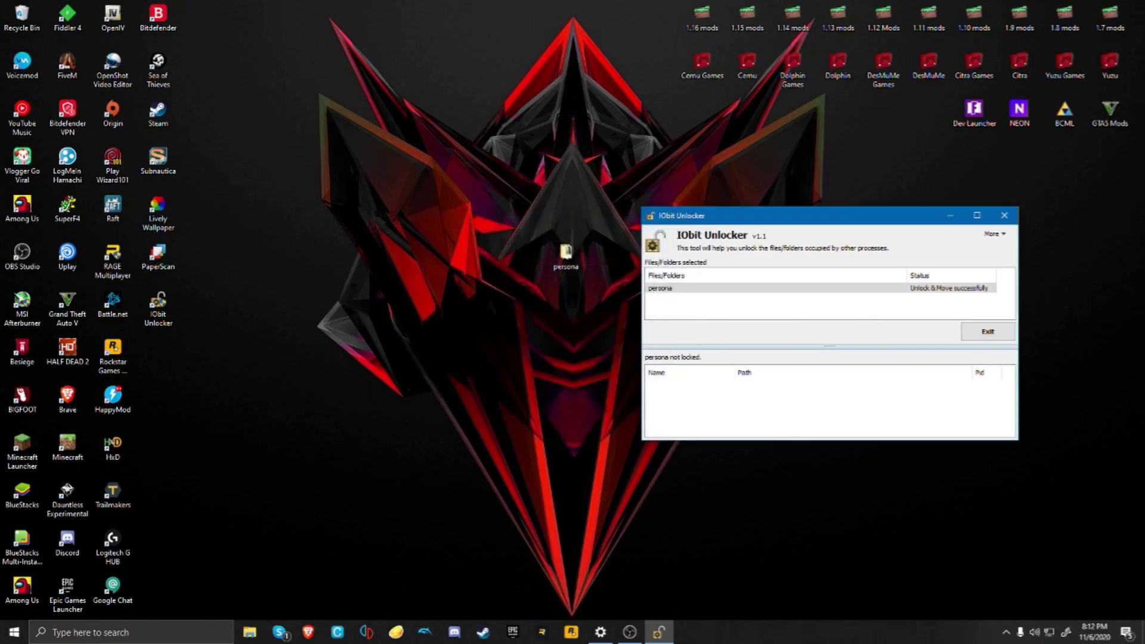
Exit IObit Unlocker and launch Minecraft from its desktop shortcut
{"action": "left_click", "coordinate": [984, 333]}
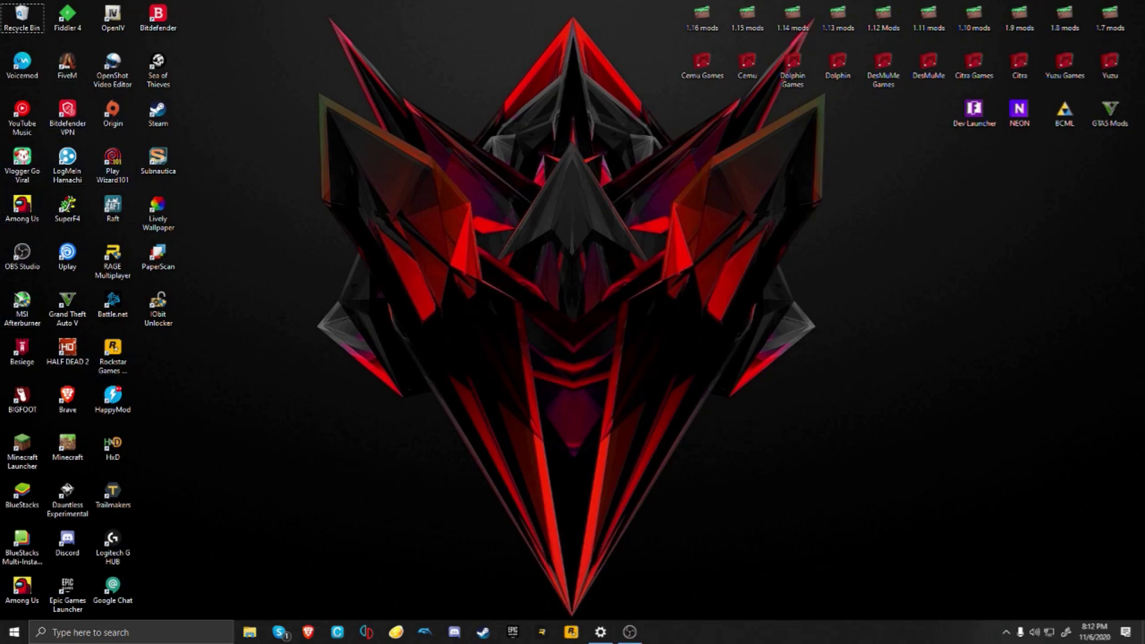
{"action": "double_click", "coordinate": [68, 444]}
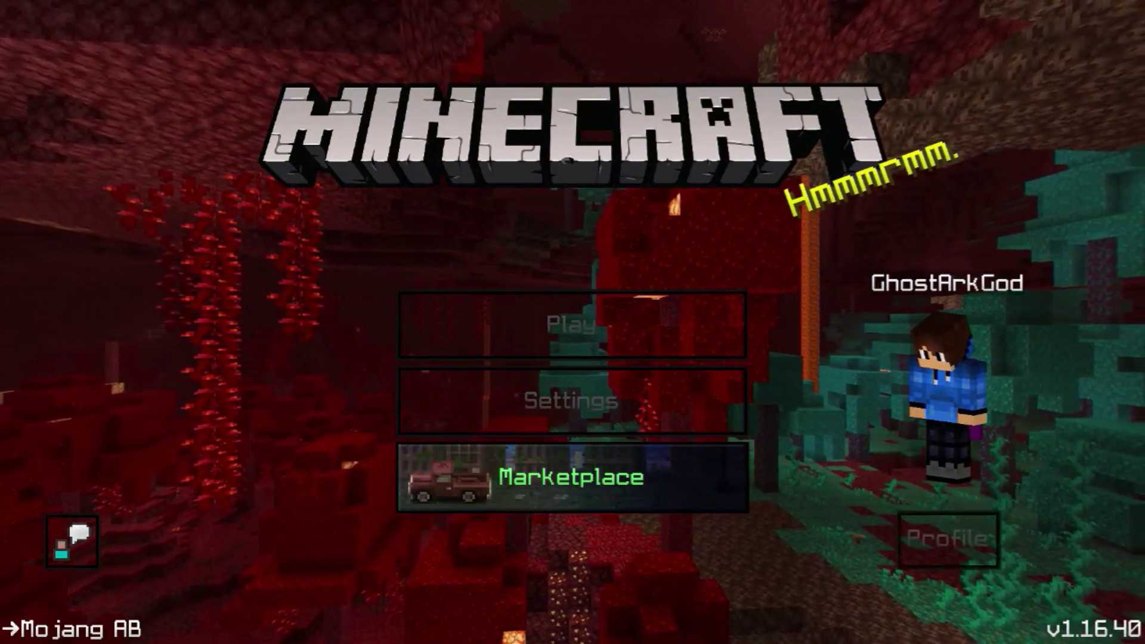
Open the Custom Capes skin pack from the profile's classic skins editor
{"action": "key", "text": "Return"}
{"action": "key", "text": "Return"}
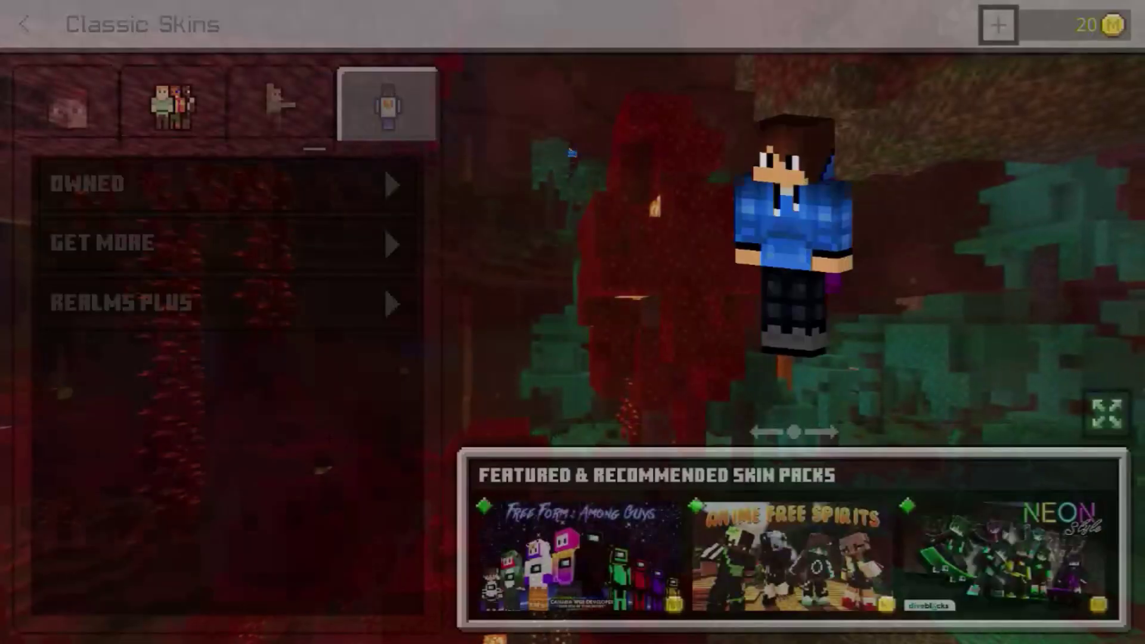
{"action": "key", "text": "Return"}
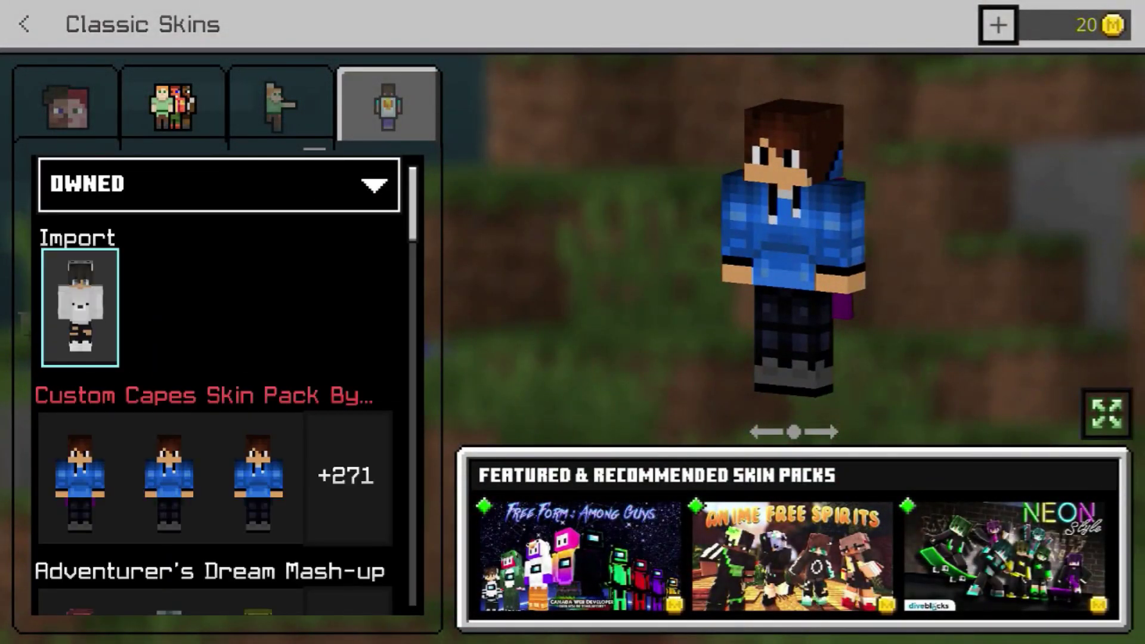
{"action": "key", "text": "Down"}
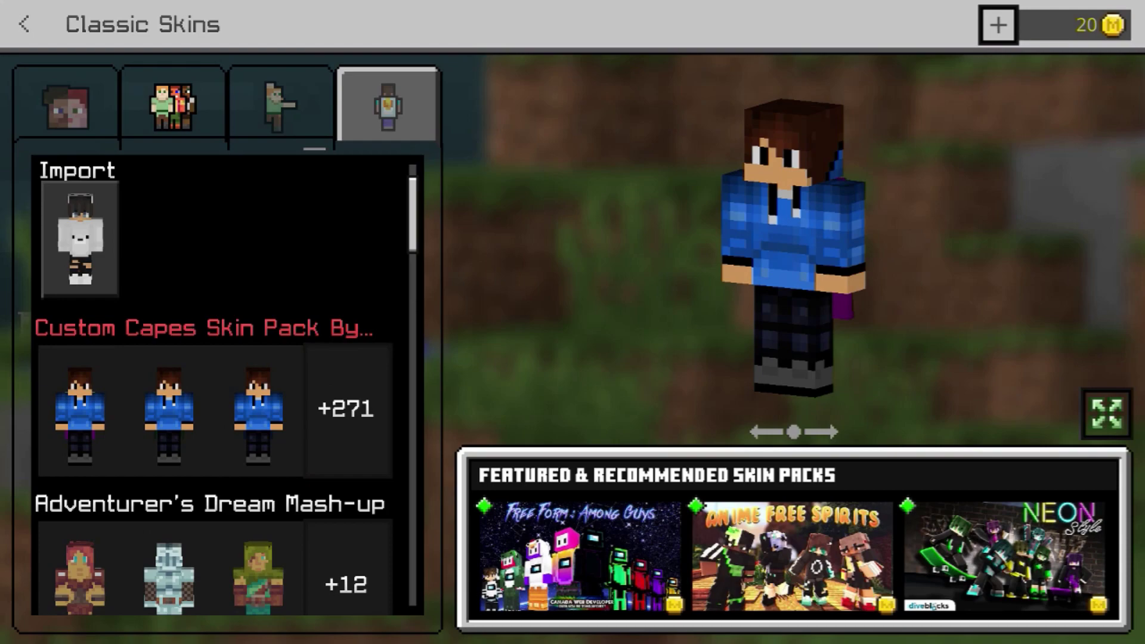
{"action": "key", "text": "Return"}
Preview the yellow hooded skin from behind, then the Bird skin with its cape
{"action": "key", "text": "Down"}
{"action": "key", "text": "Down"}
{"action": "key", "text": "Left"}
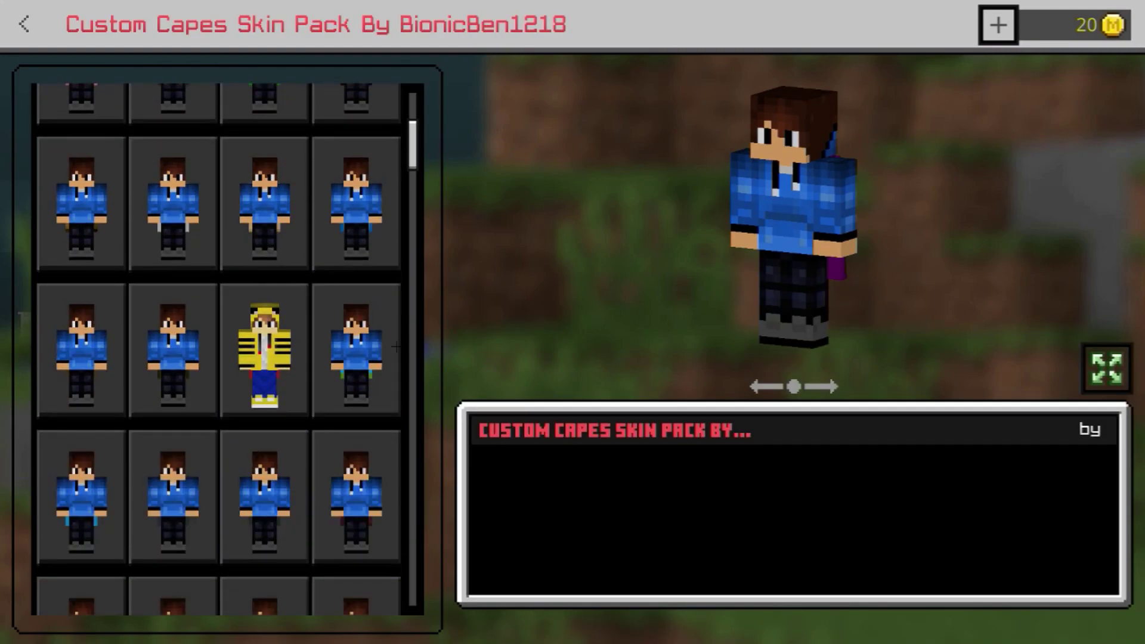
{"action": "key", "text": "Left"}
{"action": "key", "text": "Up"}
{"action": "key", "text": "Down"}
{"action": "key", "text": "Down"}
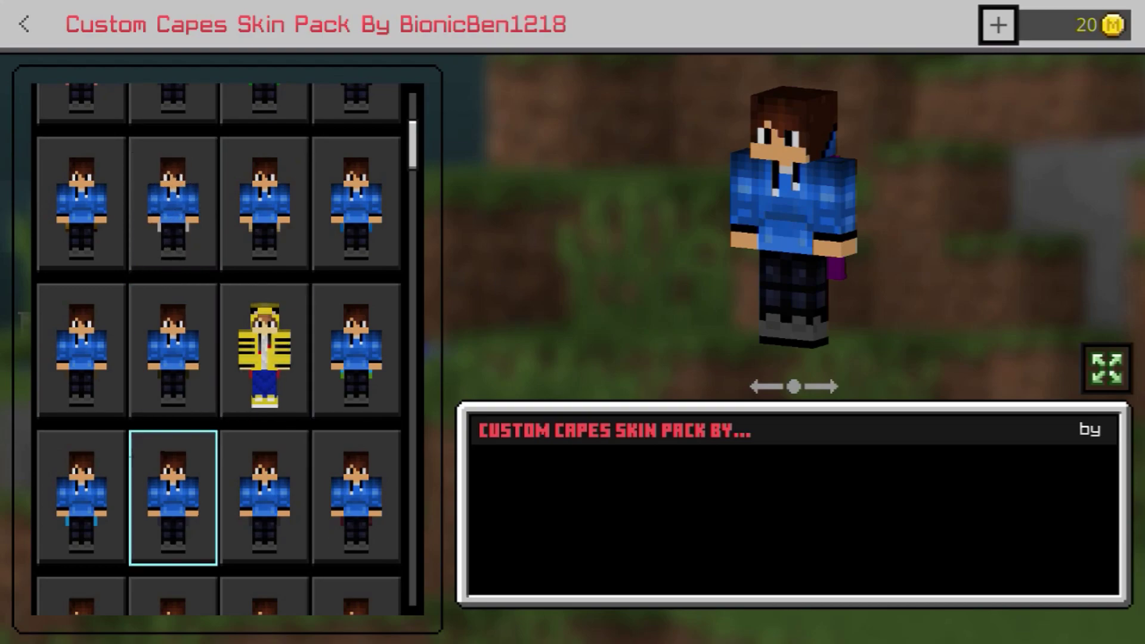
{"action": "key", "text": "Right"}
{"action": "key", "text": "Up"}
{"action": "key", "text": "Return"}
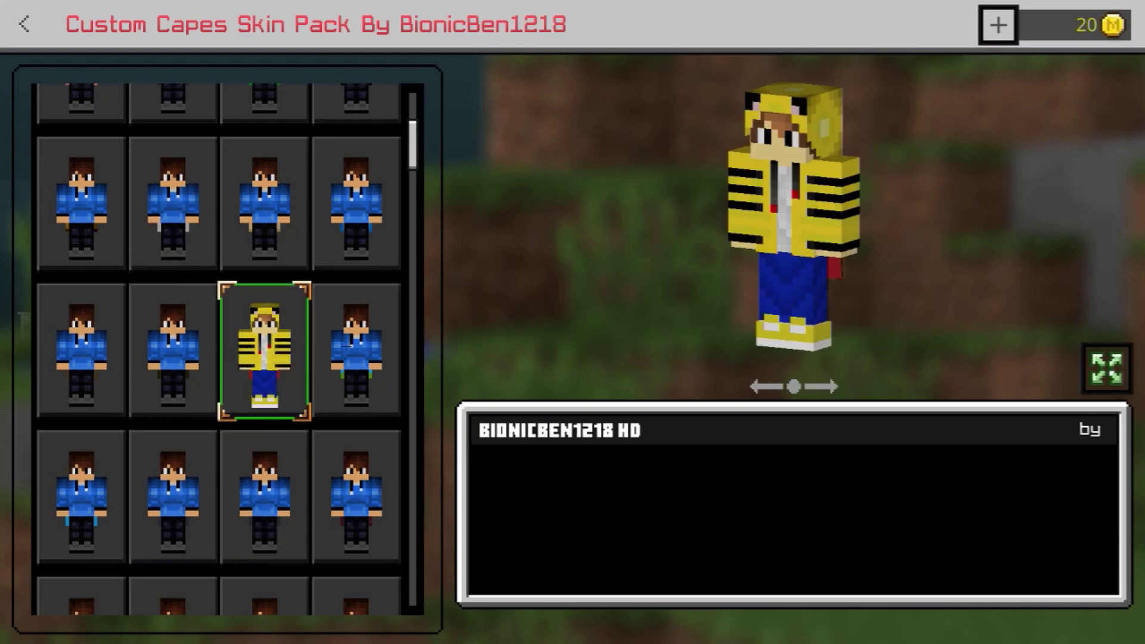
{"action": "left_click_drag", "start_coordinate": [739, 315], "coordinate": [713, 307]}
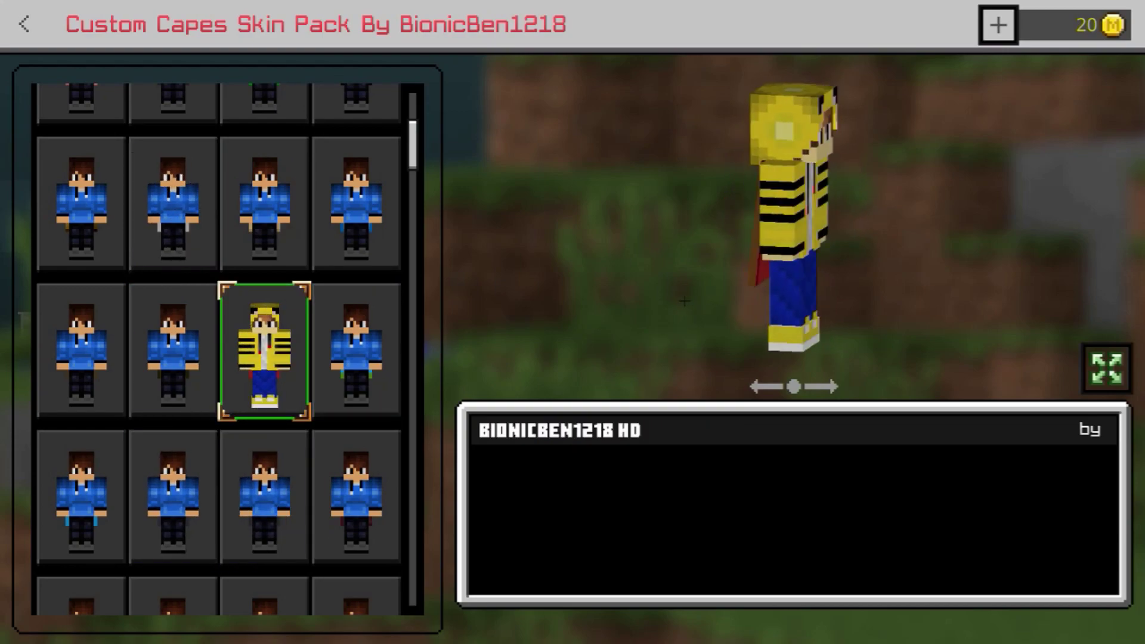
{"action": "key", "text": "Right"}
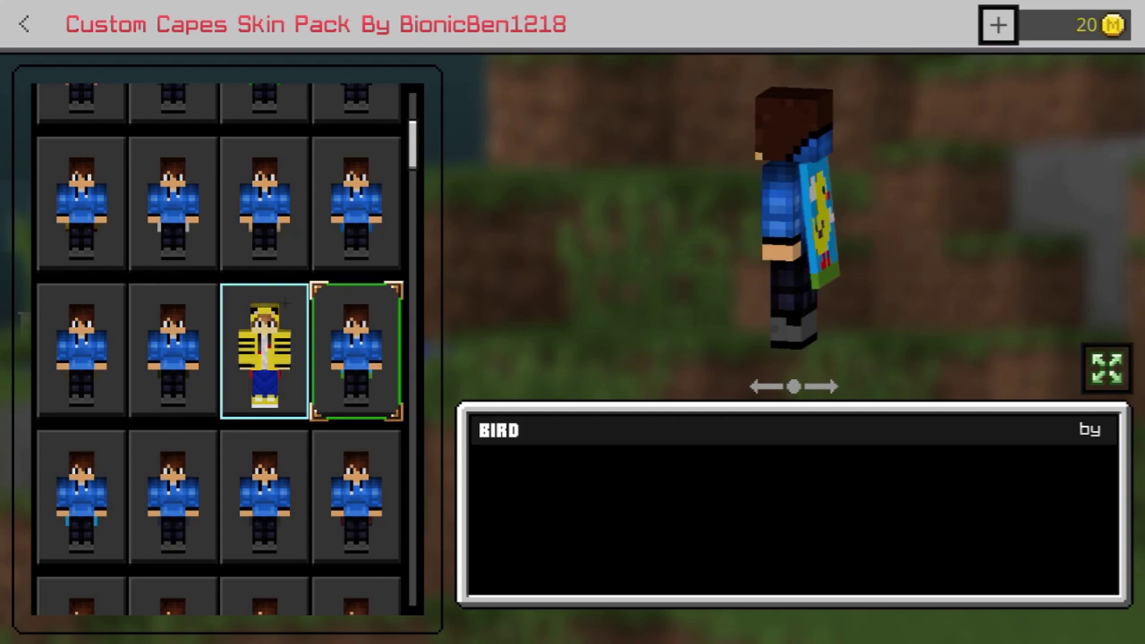
{"action": "key", "text": "Left"}
{"action": "key", "text": "Left"}
{"action": "key", "text": "Left"}
{"action": "key", "text": "Right"}
{"action": "key", "text": "Right"}
{"action": "key", "text": "Right"}
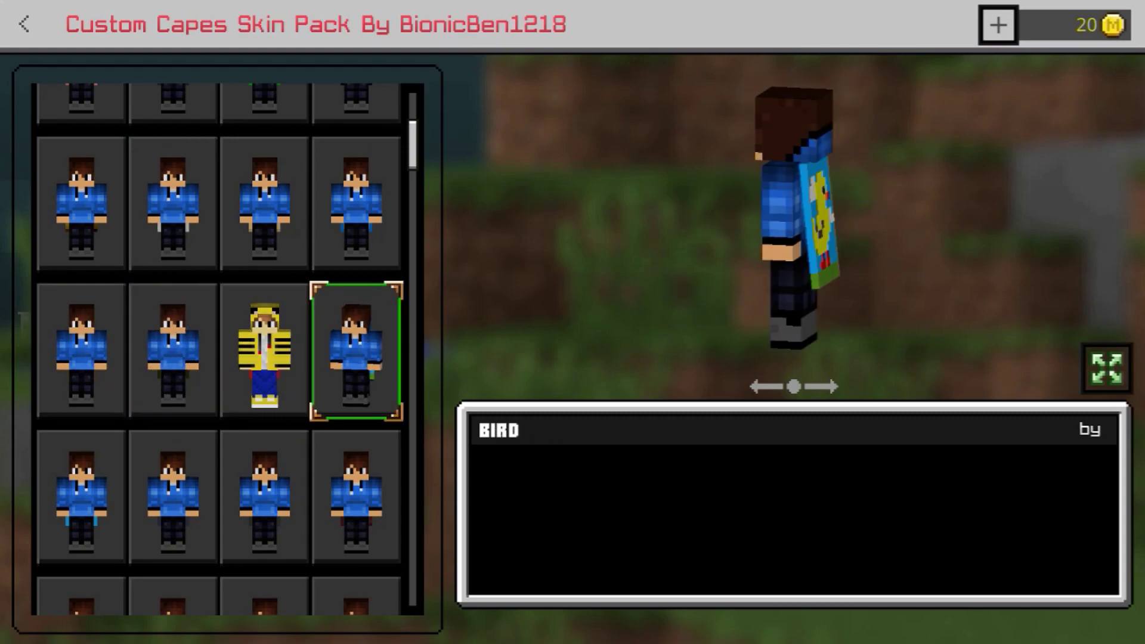
Preview capes BLAZE POWDER, BLANK, BLACK PANTHER, BRIAN, CAKE, CAPTAIN AMERICA'S SHIELD and CHERRY TREE
{"action": "key", "text": "Down"}
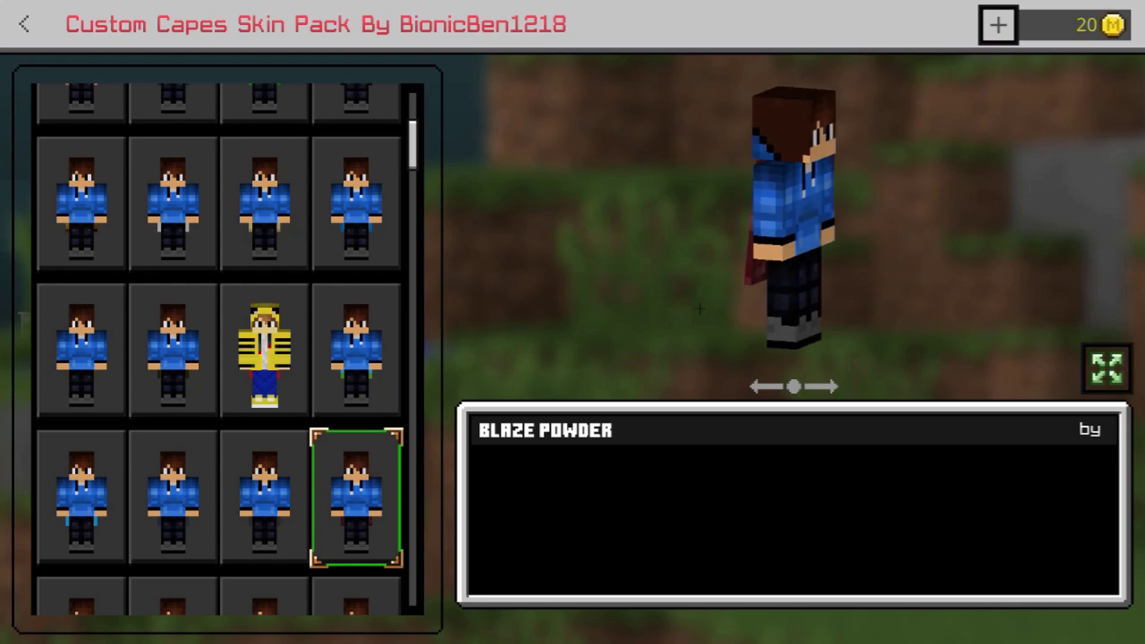
{"action": "key", "text": "Left"}
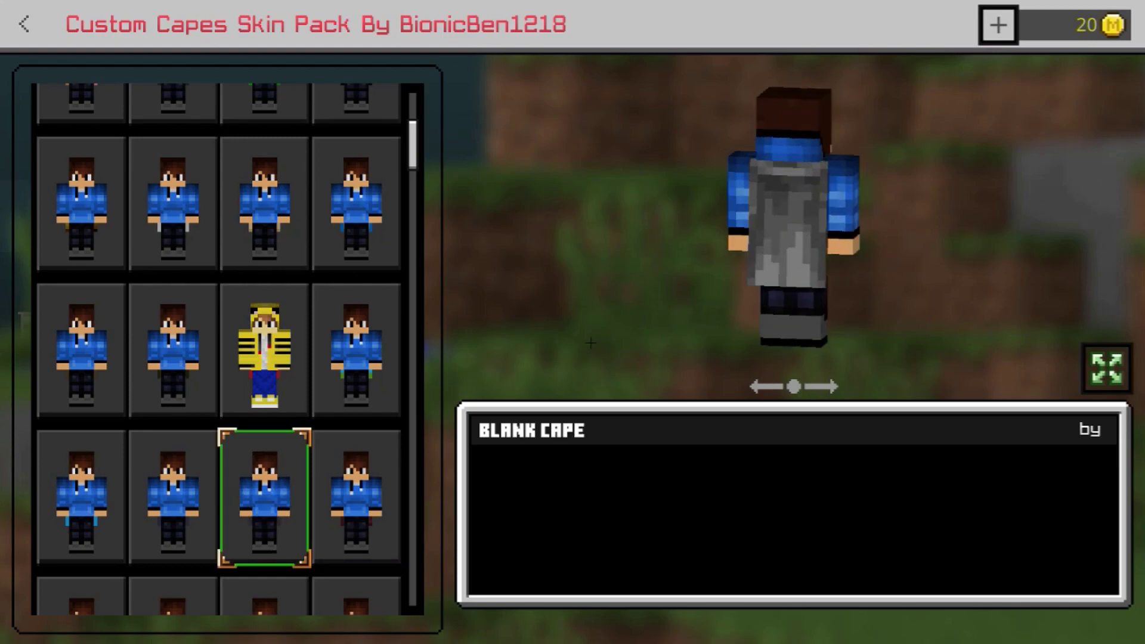
{"action": "key", "text": "Left"}
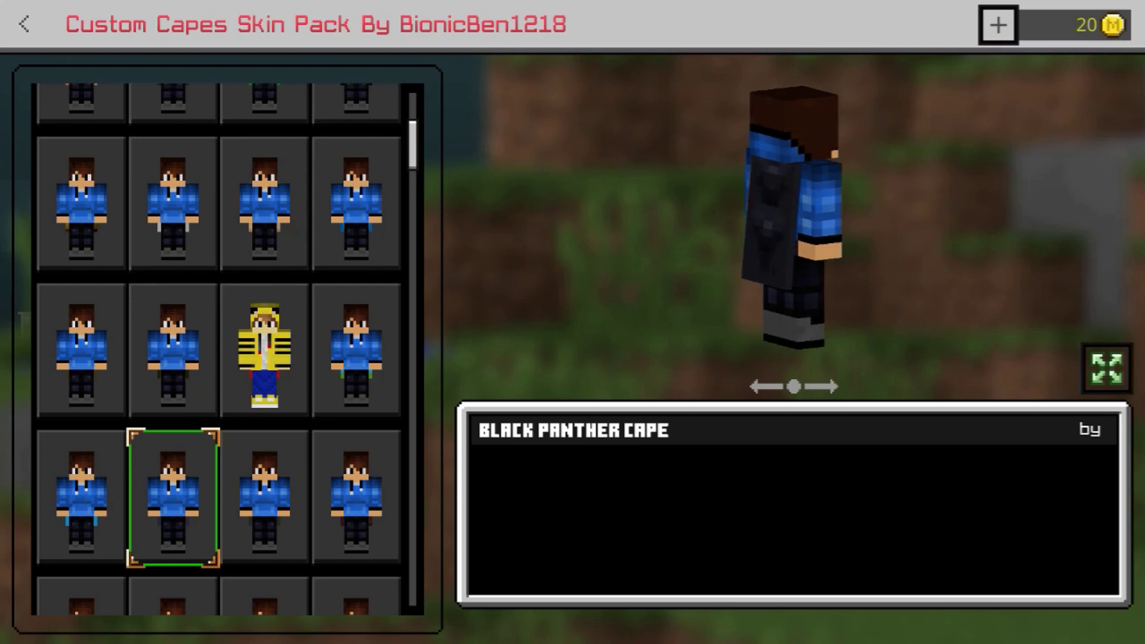
{"action": "key", "text": "Down"}
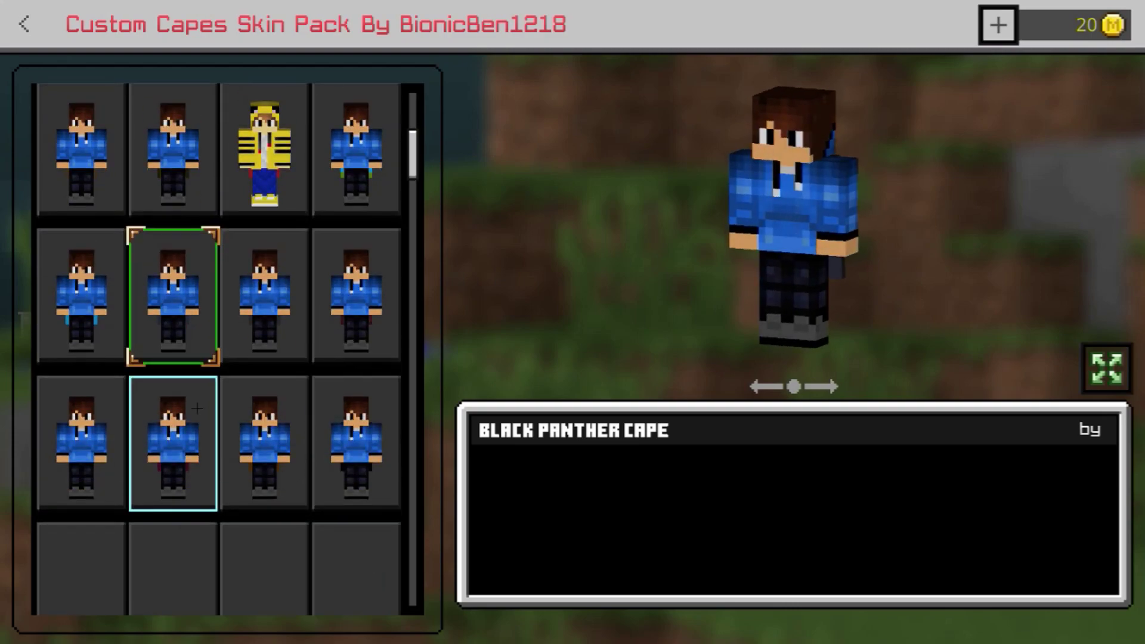
{"action": "key", "text": "Right"}
{"action": "key", "text": "Right"}
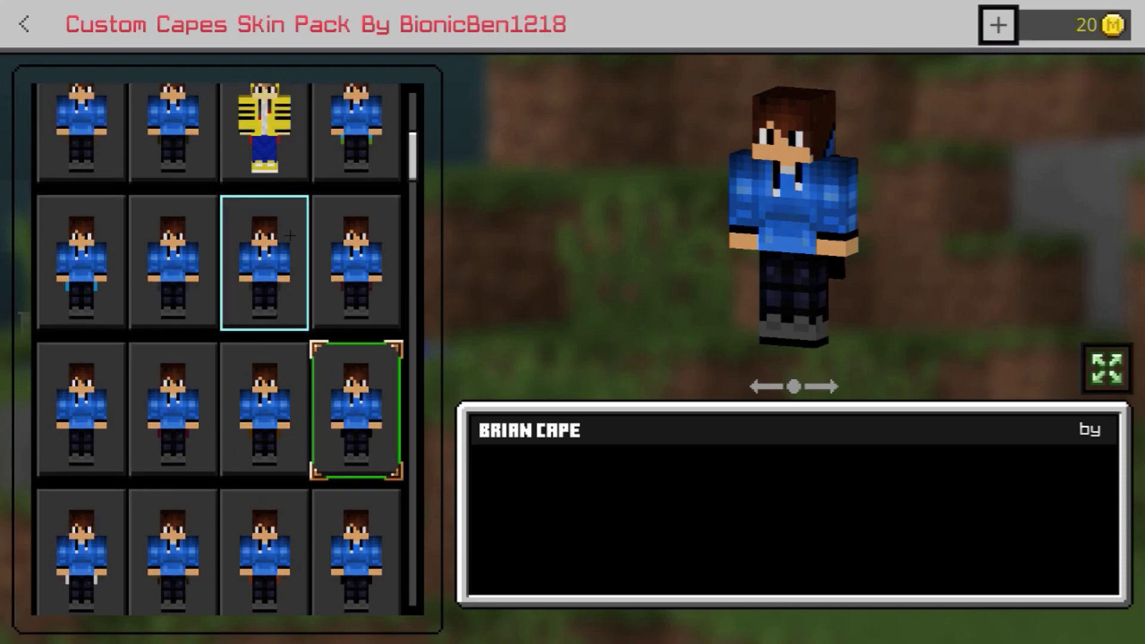
{"action": "key", "text": "Down"}
{"action": "key", "text": "Left"}
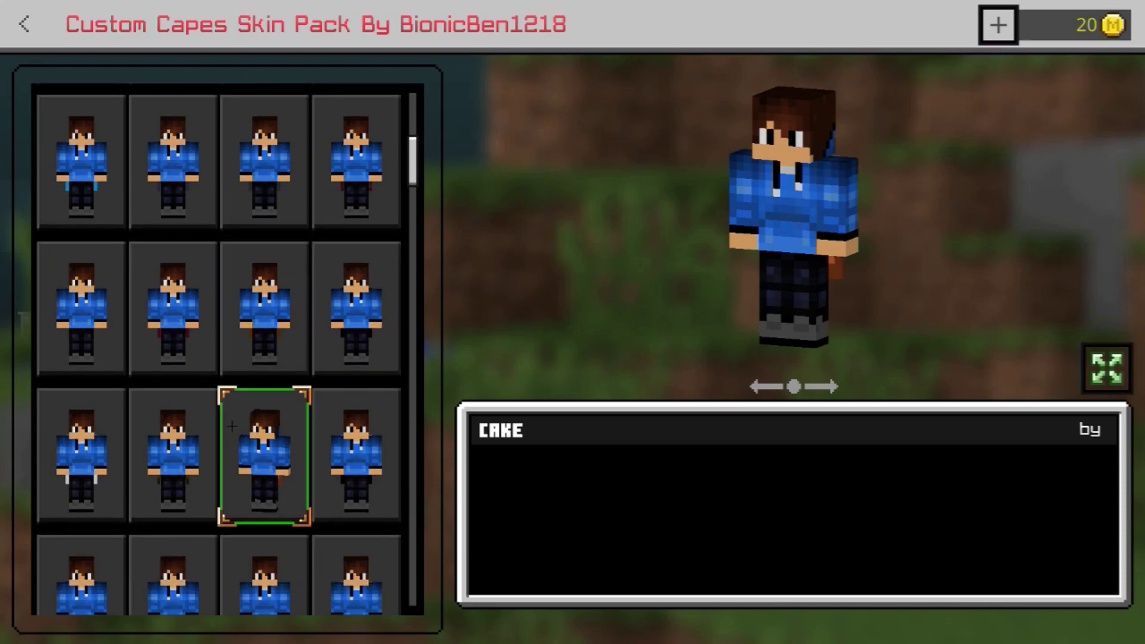
{"action": "scroll", "coordinate": [228, 349], "scroll_direction": "down", "scroll_amount": 3}
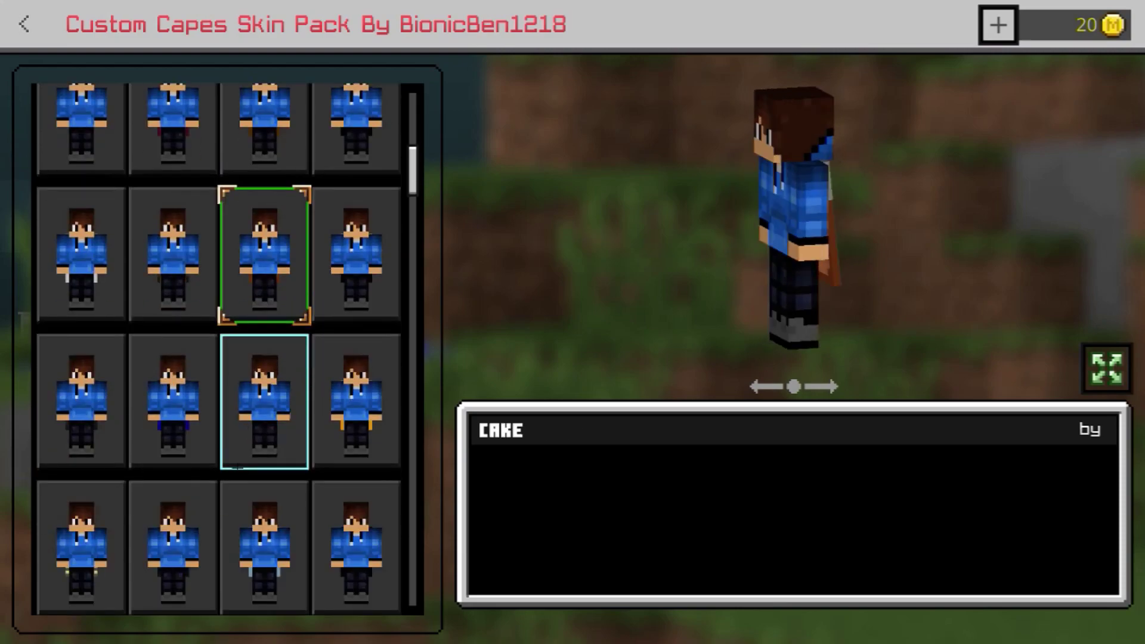
{"action": "key", "text": "Right"}
{"action": "key", "text": "Right"}
{"action": "key", "text": "Right"}
{"action": "key", "text": "Right"}
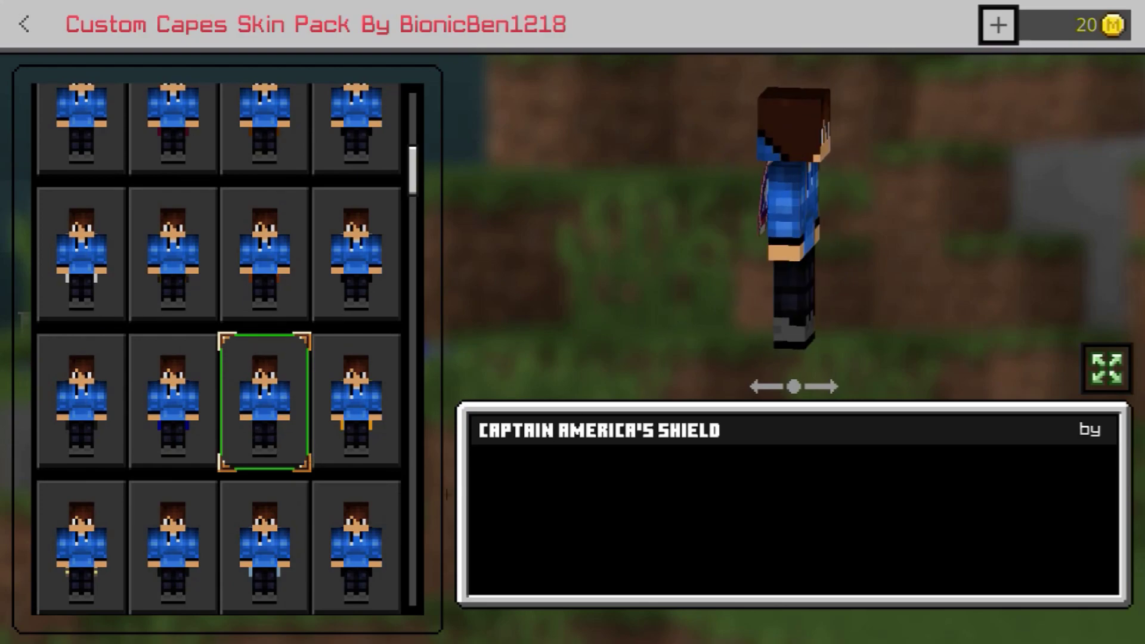
{"action": "key", "text": "Down"}
{"action": "key", "text": "Right"}
{"action": "left_click", "coordinate": [231, 418]}
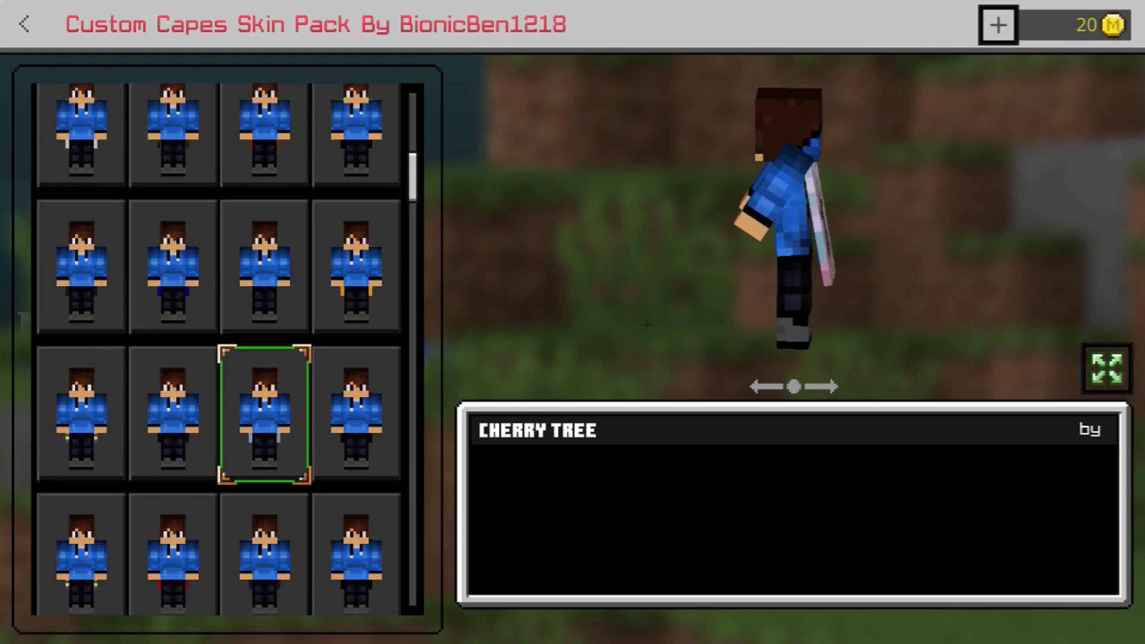
{"action": "scroll", "coordinate": [230, 461], "scroll_direction": "down", "scroll_amount": 3}
Preview capes CREEPER, CREEPER KING, DRAGON WINGS, DUAL SWORDS, FEMALE SPARTAN, GALAXY, GRAPH and GRIM REAPER
{"action": "left_click", "coordinate": [173, 460]}
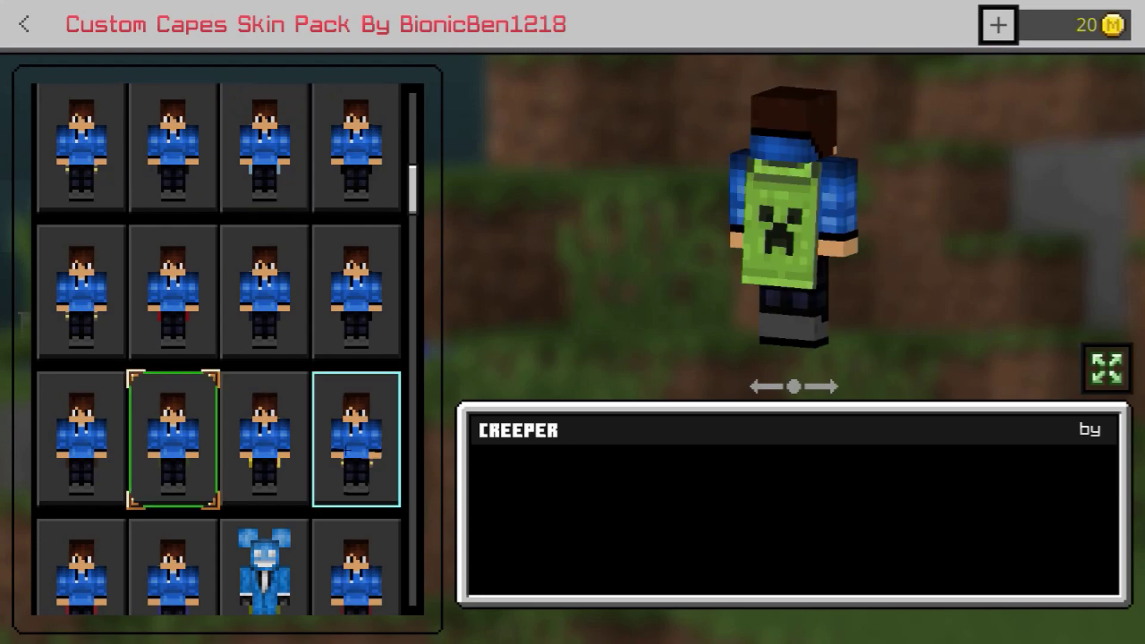
{"action": "left_click", "coordinate": [356, 459]}
{"action": "left_click", "coordinate": [264, 459]}
{"action": "scroll", "coordinate": [264, 471], "scroll_direction": "down", "scroll_amount": 2}
{"action": "scroll", "coordinate": [264, 471], "scroll_direction": "down", "scroll_amount": 1}
{"action": "left_click", "coordinate": [264, 554]}
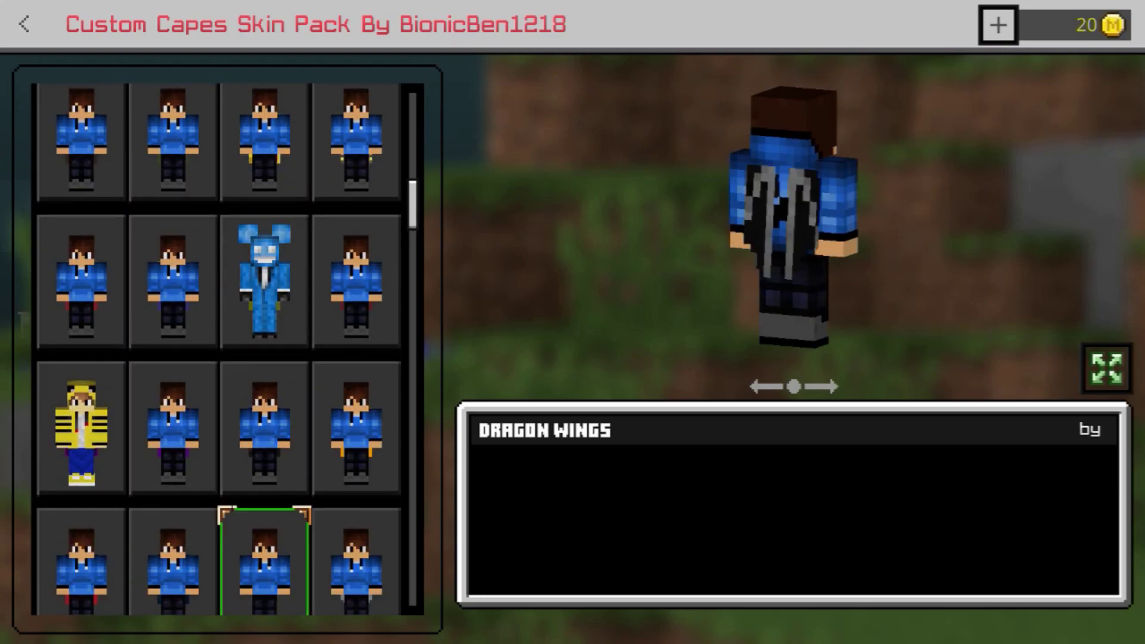
{"action": "scroll", "coordinate": [264, 525], "scroll_direction": "down", "scroll_amount": 2}
{"action": "left_click", "coordinate": [173, 525]}
{"action": "scroll", "coordinate": [173, 525], "scroll_direction": "down", "scroll_amount": 3}
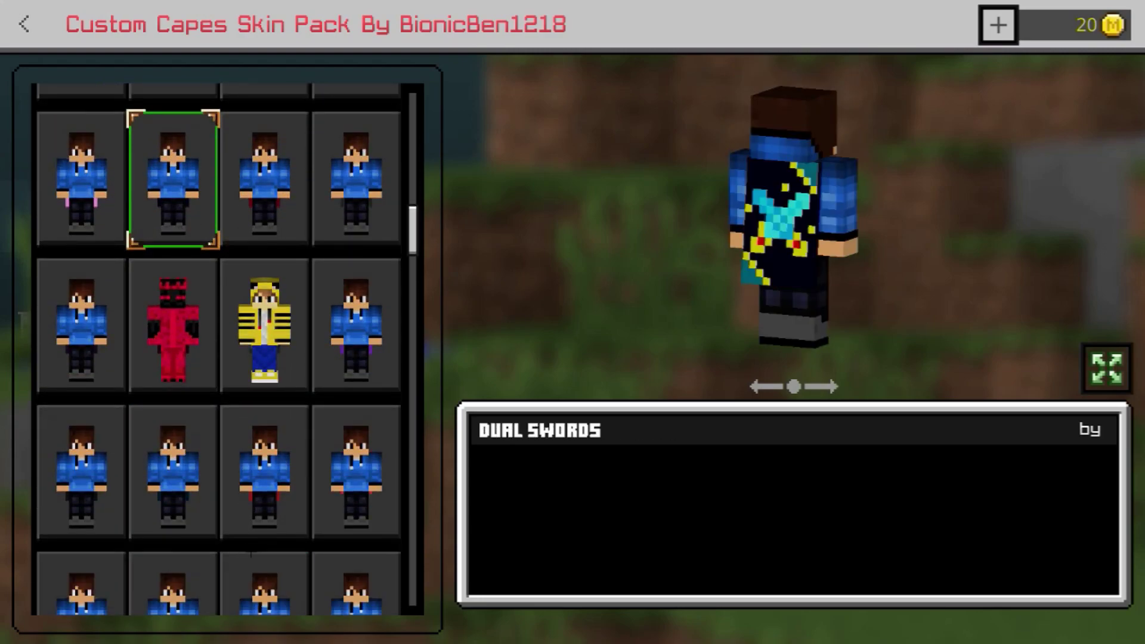
{"action": "scroll", "coordinate": [173, 459], "scroll_direction": "down", "scroll_amount": 2}
{"action": "left_click", "coordinate": [173, 460]}
{"action": "scroll", "coordinate": [264, 328], "scroll_direction": "down", "scroll_amount": 2}
{"action": "left_click", "coordinate": [264, 328]}
{"action": "left_click", "coordinate": [267, 561]}
{"action": "scroll", "coordinate": [267, 537], "scroll_direction": "down", "scroll_amount": 2}
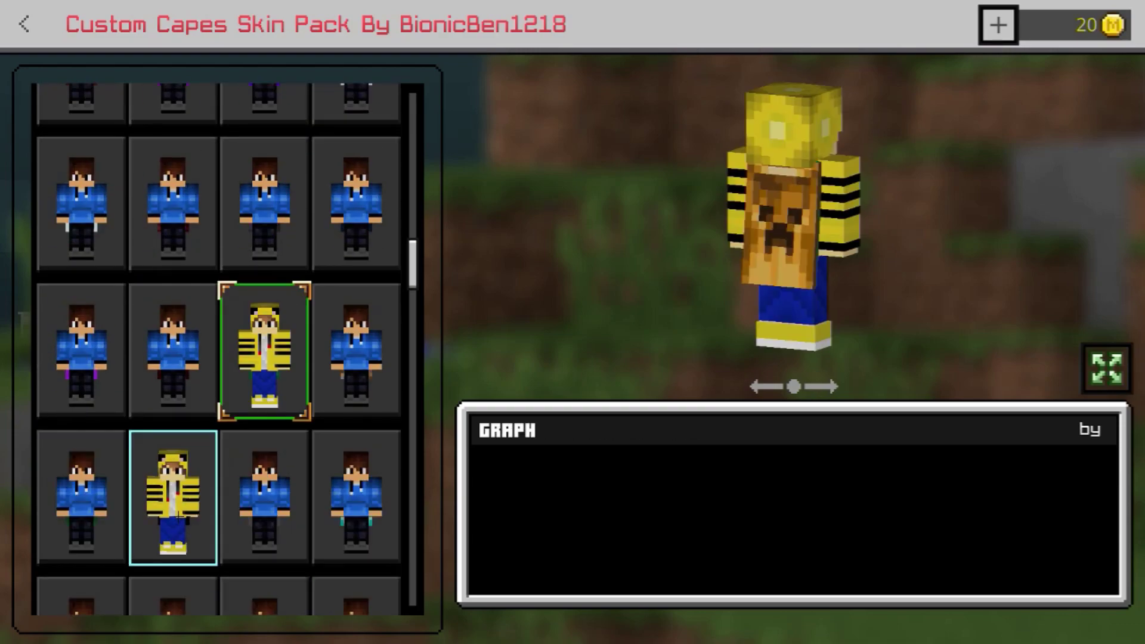
{"action": "left_click", "coordinate": [263, 486]}
Preview capes HYPIXEL, ISLAND, KEY, KRAVEN, KNIGHT 3, LIGHTNING #1, LIGHTNING #2 and LOKI
{"action": "scroll", "coordinate": [263, 537], "scroll_direction": "down", "scroll_amount": 3}
{"action": "left_click", "coordinate": [173, 554]}
{"action": "scroll", "coordinate": [173, 537], "scroll_direction": "down", "scroll_amount": 2}
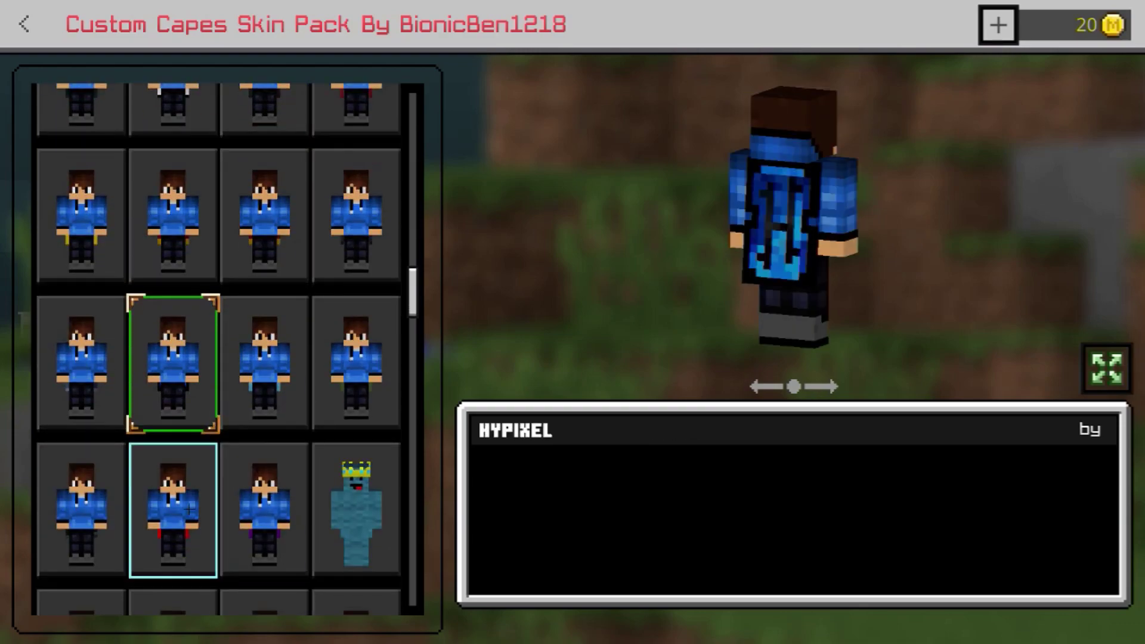
{"action": "left_click", "coordinate": [265, 525]}
{"action": "scroll", "coordinate": [265, 525], "scroll_direction": "down", "scroll_amount": 2}
{"action": "left_click", "coordinate": [173, 495]}
{"action": "left_click", "coordinate": [264, 477]}
{"action": "scroll", "coordinate": [209, 537], "scroll_direction": "down", "scroll_amount": 1}
{"action": "scroll", "coordinate": [209, 538], "scroll_direction": "down", "scroll_amount": 2}
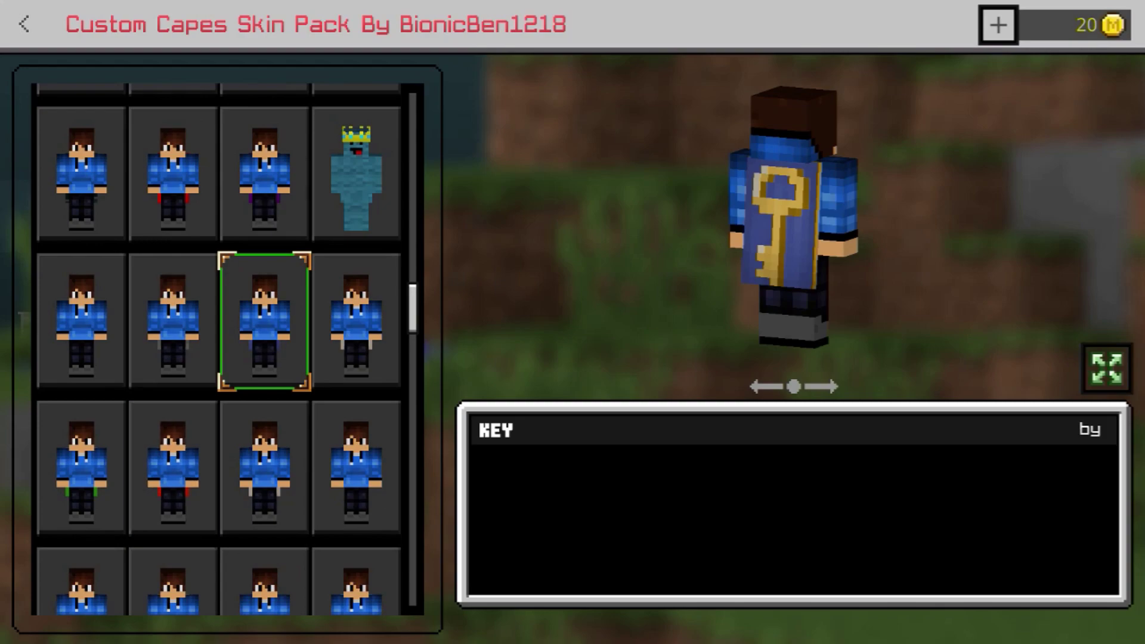
{"action": "left_click", "coordinate": [353, 467]}
{"action": "scroll", "coordinate": [352, 467], "scroll_direction": "down", "scroll_amount": 2}
{"action": "left_click", "coordinate": [171, 366]}
{"action": "scroll", "coordinate": [171, 536], "scroll_direction": "down", "scroll_amount": 1}
{"action": "left_click", "coordinate": [173, 572]}
{"action": "left_click", "coordinate": [265, 447]}
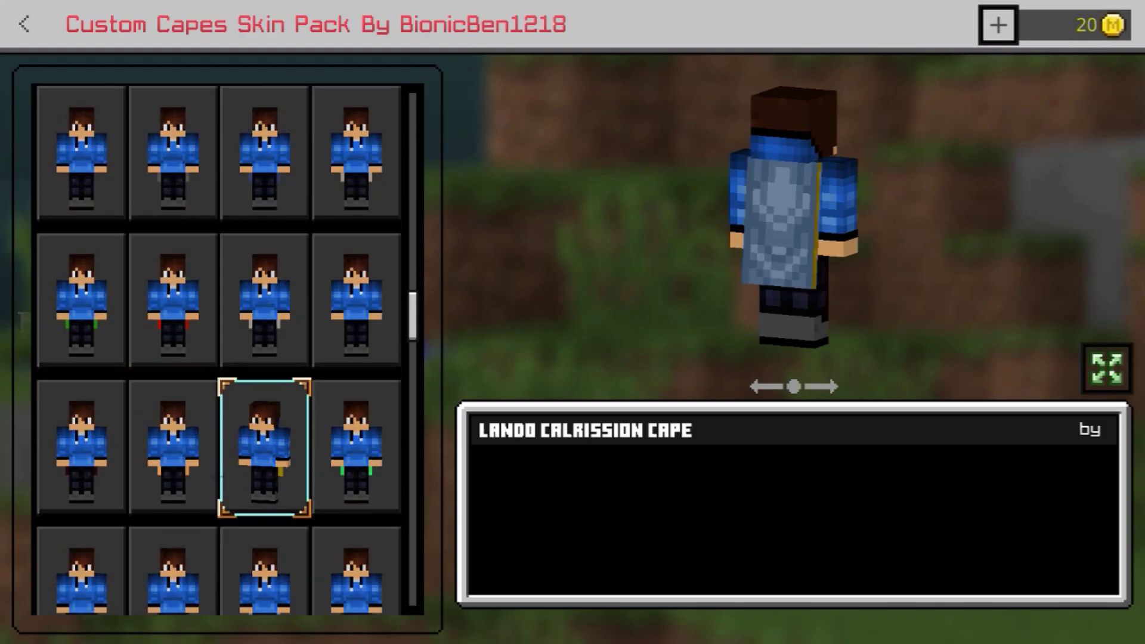
{"action": "scroll", "coordinate": [264, 447], "scroll_direction": "down", "scroll_amount": 3}
{"action": "left_click", "coordinate": [264, 391]}
{"action": "left_click", "coordinate": [173, 540]}
Preview capes MALE SPARTAN through MICROSOFT, select MINECON 2012, and return to the main menu
{"action": "scroll", "coordinate": [208, 525], "scroll_direction": "down", "scroll_amount": 1}
{"action": "left_click", "coordinate": [209, 525]}
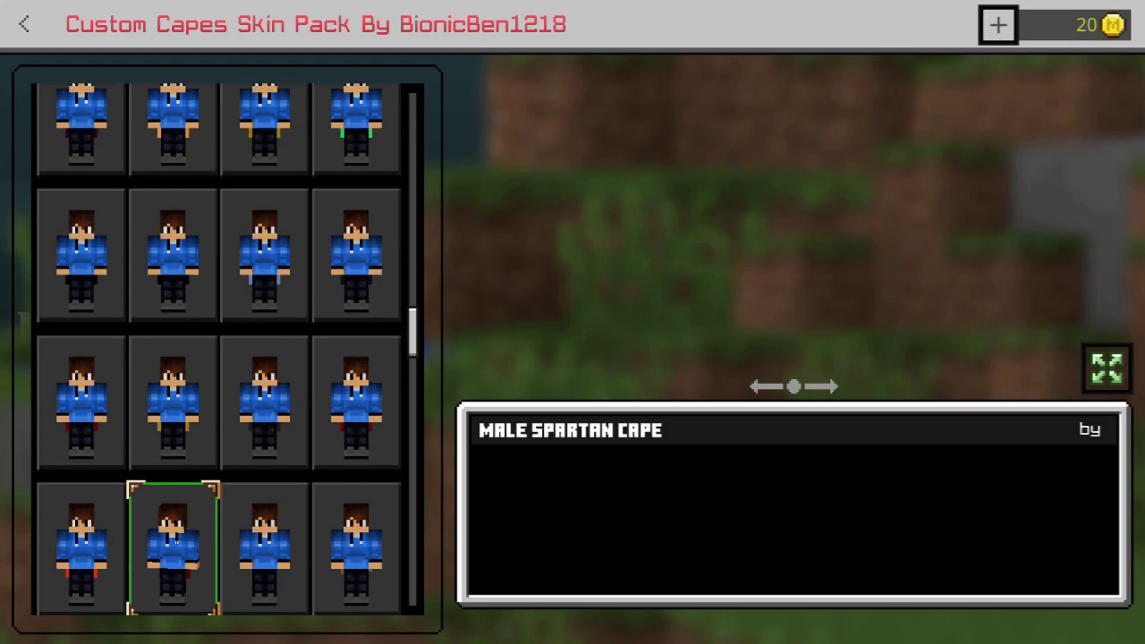
{"action": "left_click", "coordinate": [226, 525]}
{"action": "scroll", "coordinate": [215, 525], "scroll_direction": "down", "scroll_amount": 1}
{"action": "left_click", "coordinate": [225, 520]}
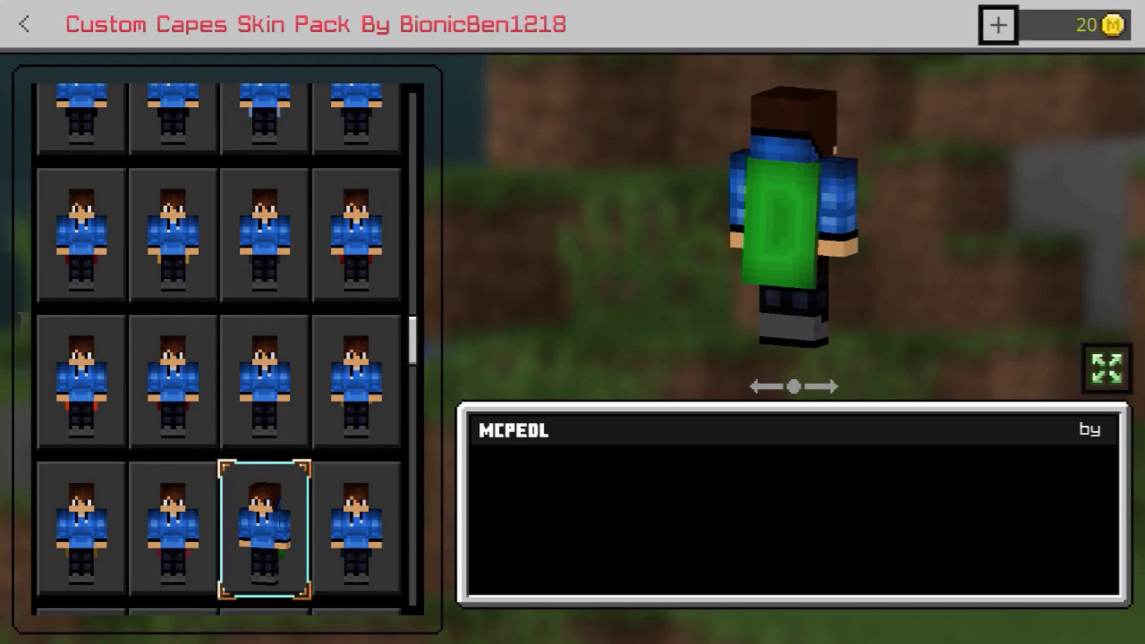
{"action": "left_click", "coordinate": [357, 525]}
{"action": "scroll", "coordinate": [215, 524], "scroll_direction": "down", "scroll_amount": 1}
{"action": "left_click", "coordinate": [82, 507]}
{"action": "left_click", "coordinate": [199, 508]}
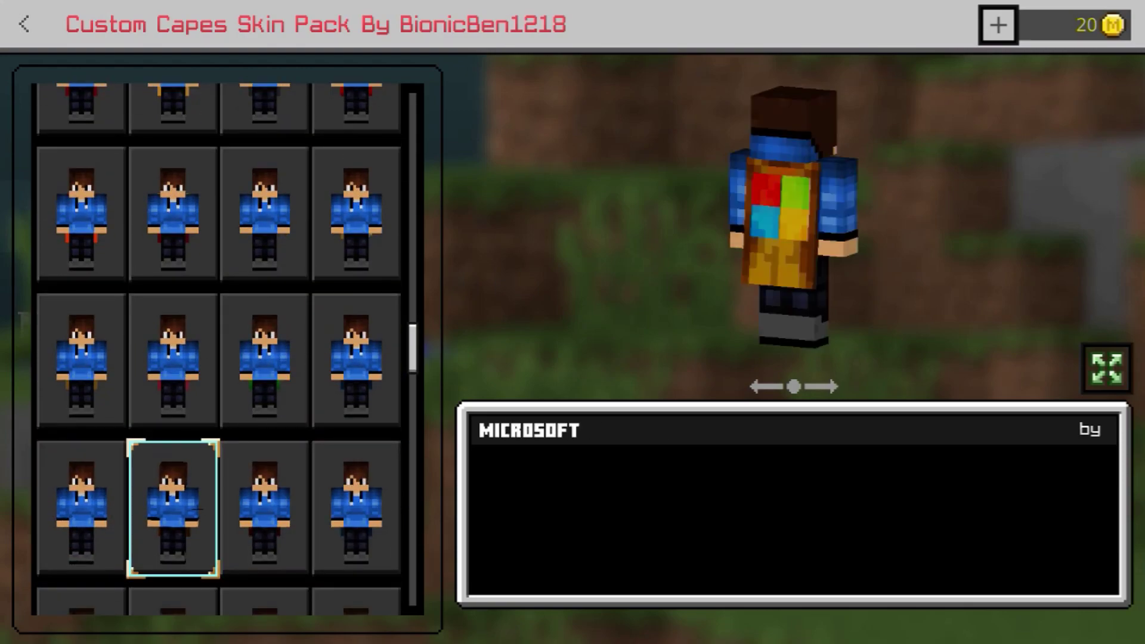
{"action": "left_click", "coordinate": [249, 506]}
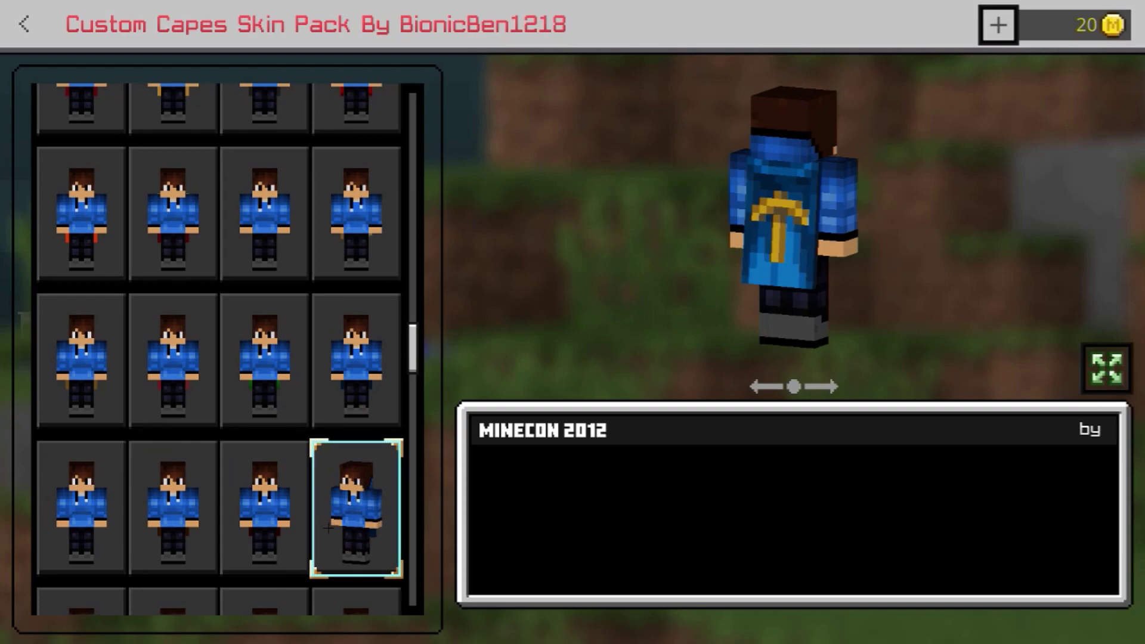
{"action": "key", "text": "Escape"}
{"action": "key", "text": "Escape"}
{"action": "key", "text": "Escape"}
{"action": "key", "text": "Escape"}
Join The Hive from the Servers list and walk the lobby in third-person view to show the cape
{"action": "left_click", "coordinate": [453, 466]}
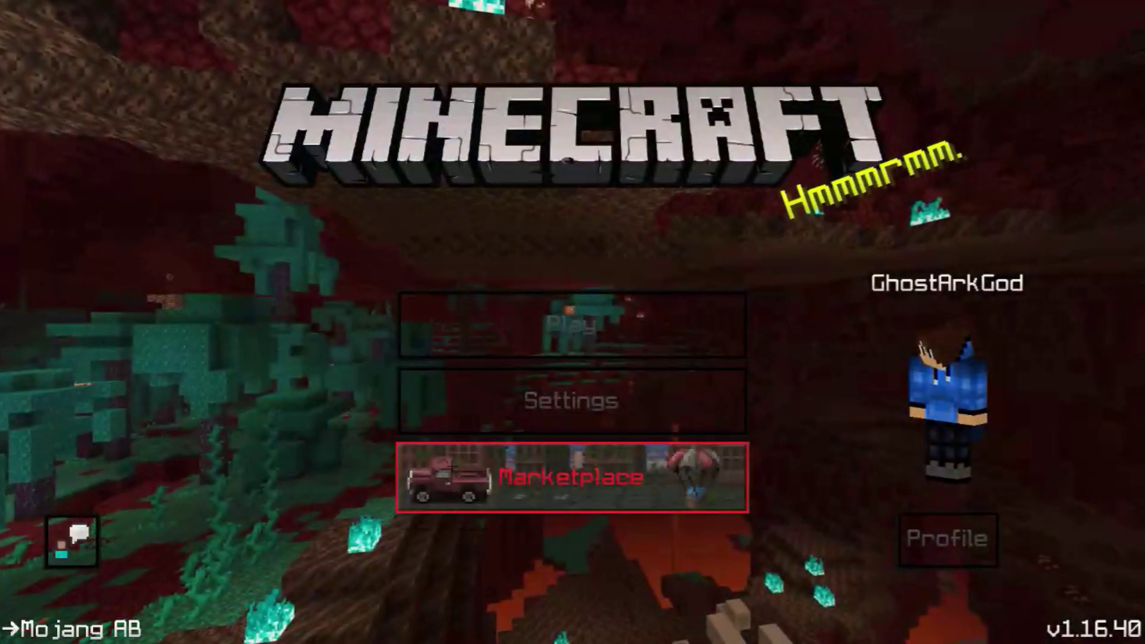
{"action": "key", "text": "Up"}
{"action": "key", "text": "Up"}
{"action": "key", "text": "Return"}
{"action": "key", "text": "bracketright"}
{"action": "key", "text": "bracketright"}
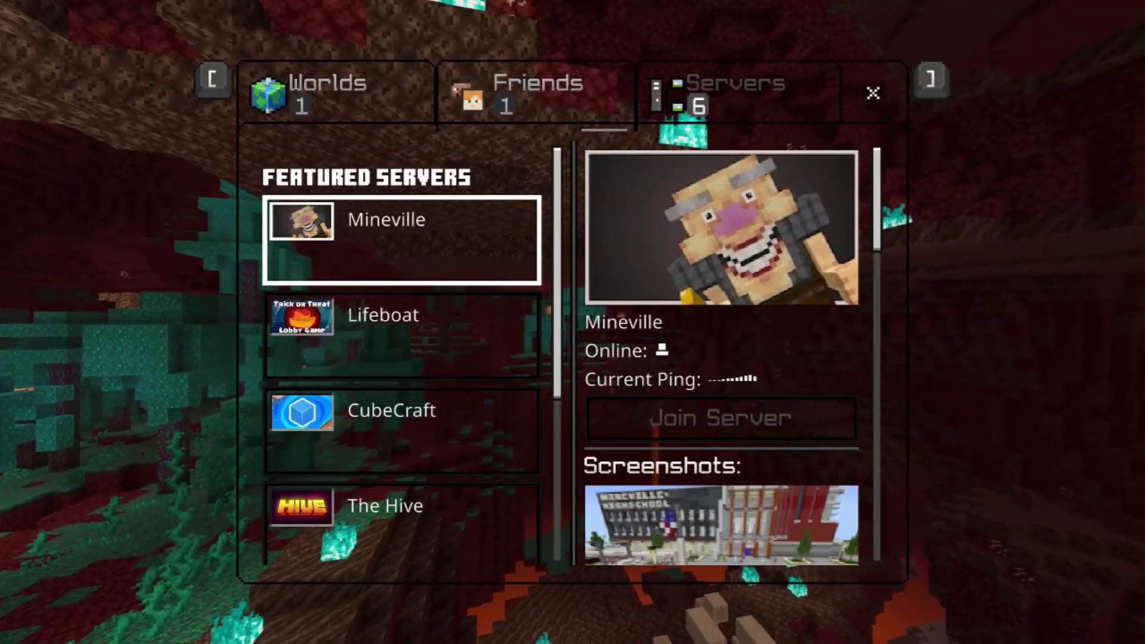
{"action": "key", "text": "Down"}
{"action": "key", "text": "Down"}
{"action": "key", "text": "Down"}
{"action": "key", "text": "Return"}
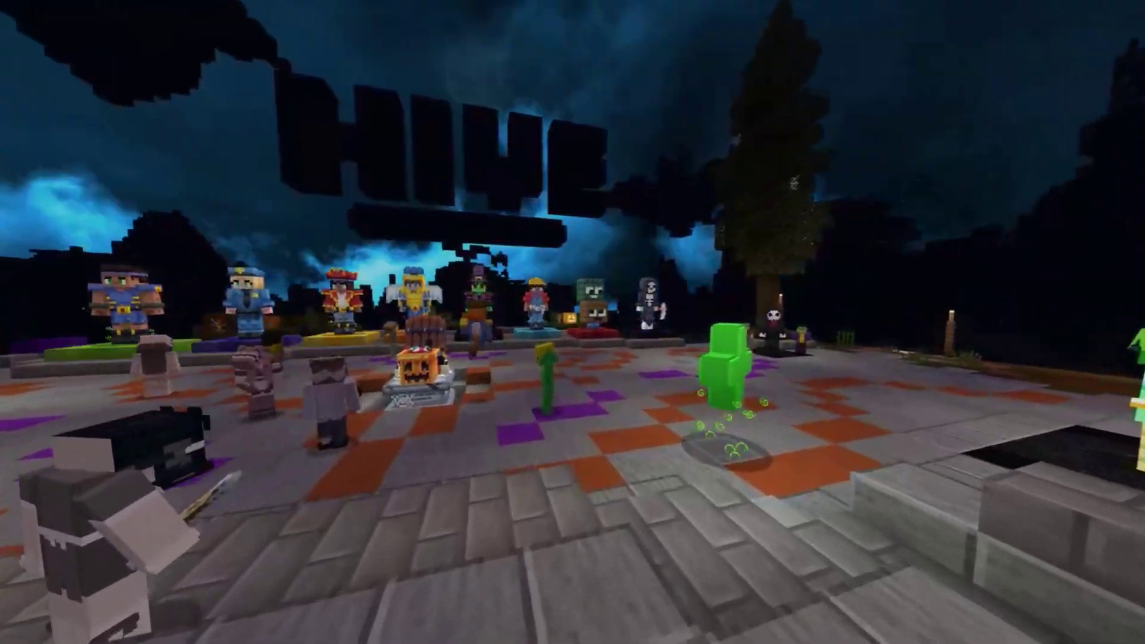
{"action": "key", "text": "w"}
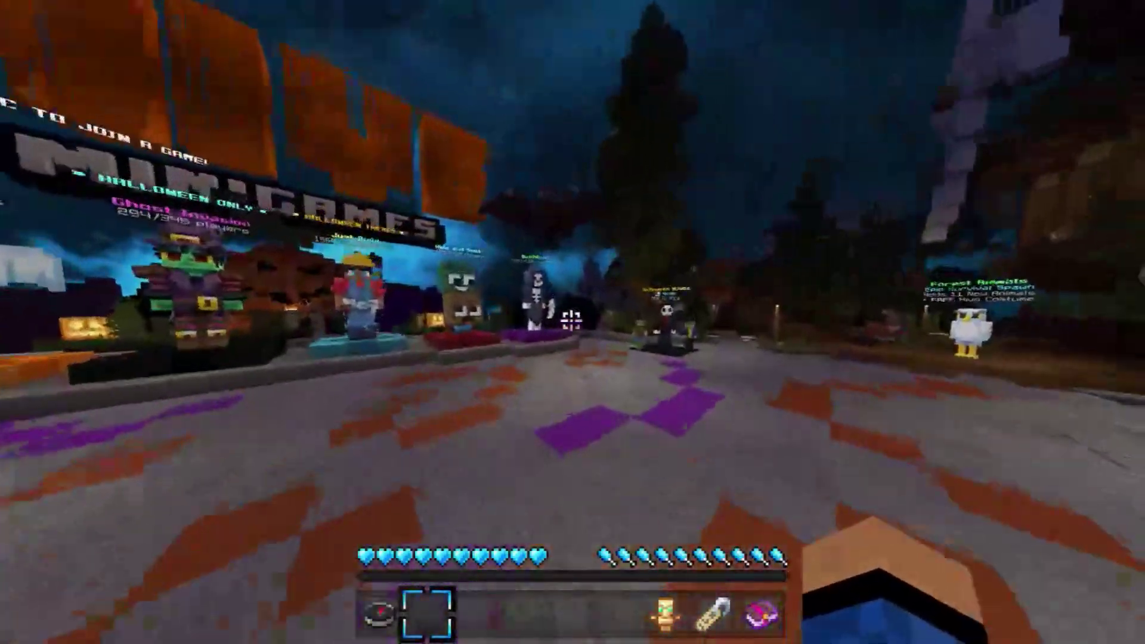
{"action": "key", "text": "F5"}
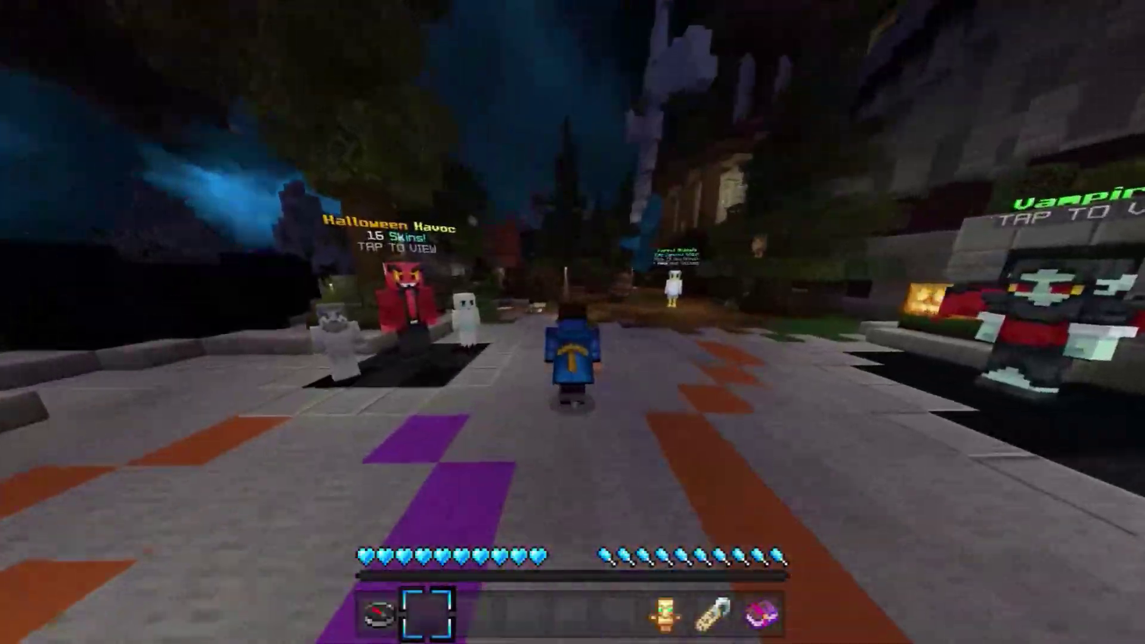